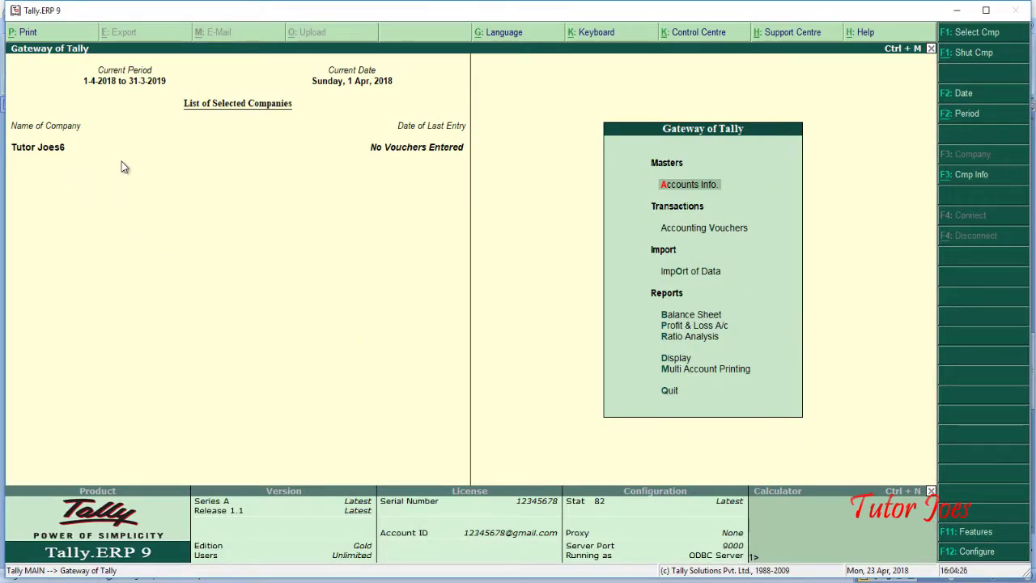
# Step: Open the Single Ledger creation screen from Accounts Info > Ledgers for company Tutor Joes6
pyautogui.click(715, 191)
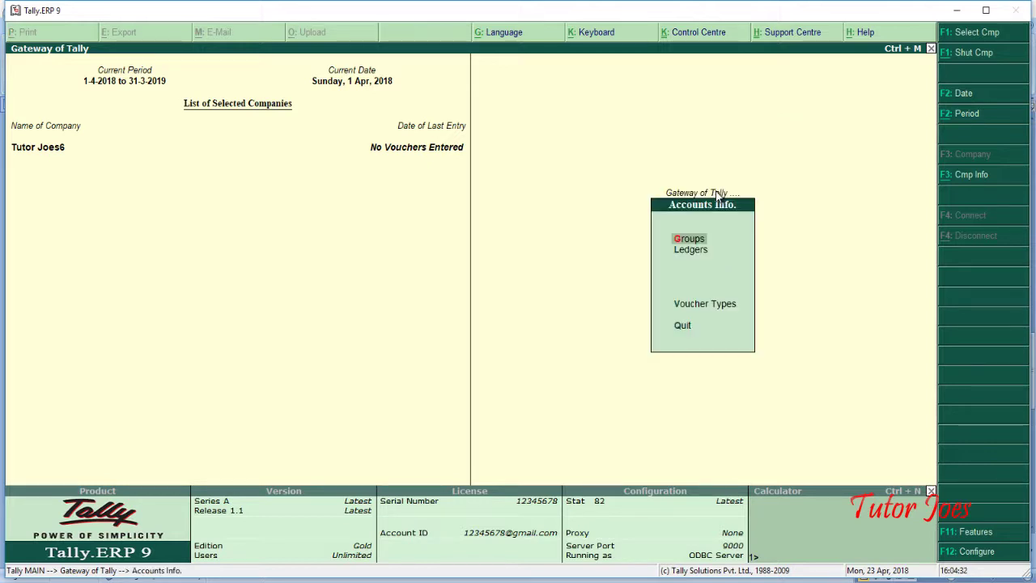
pyautogui.press('Down')
pyautogui.press('Return')
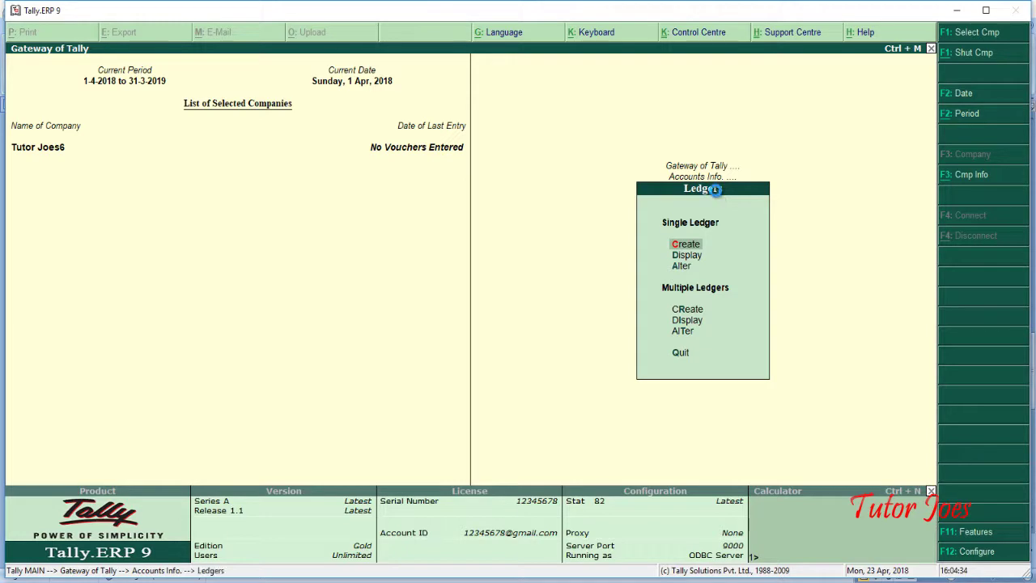
pyautogui.press('Return')
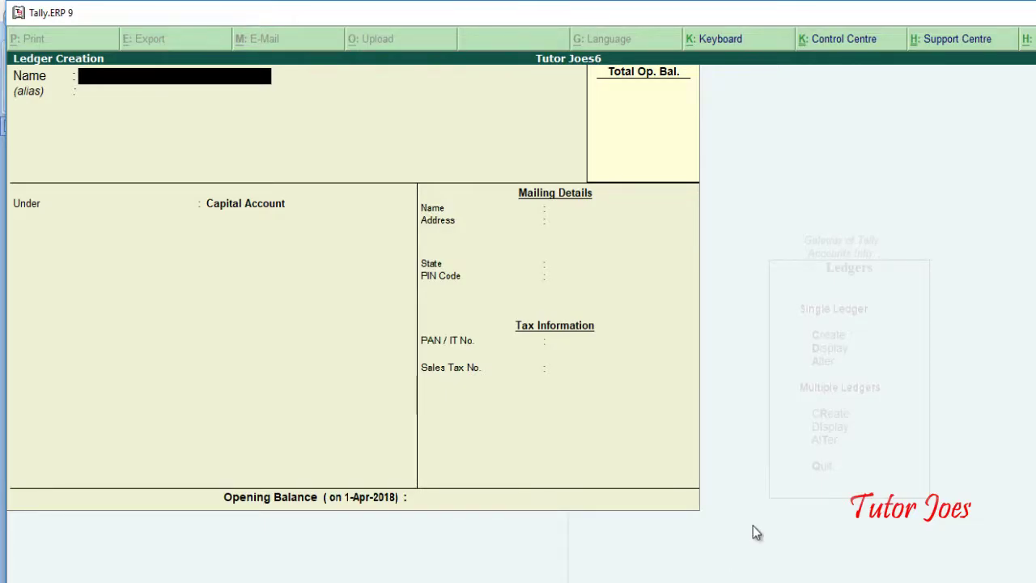
# Step: Save a ledger named Stock under Stock-in-Hand with opening balance 15,500 Dr
pyautogui.write('Stock')
pyautogui.press('Return')
pyautogui.write('Sto')
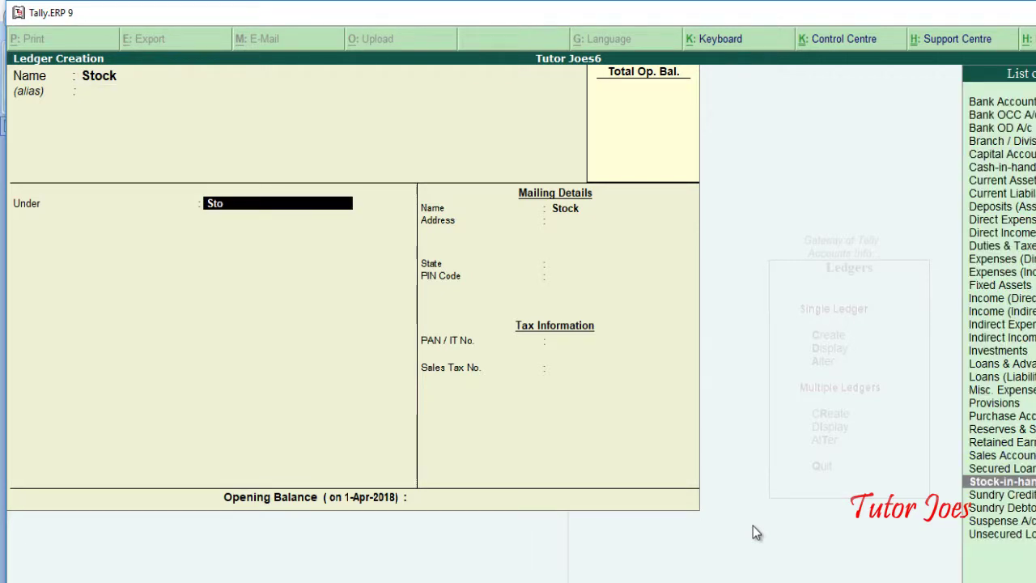
pyautogui.press('Return')
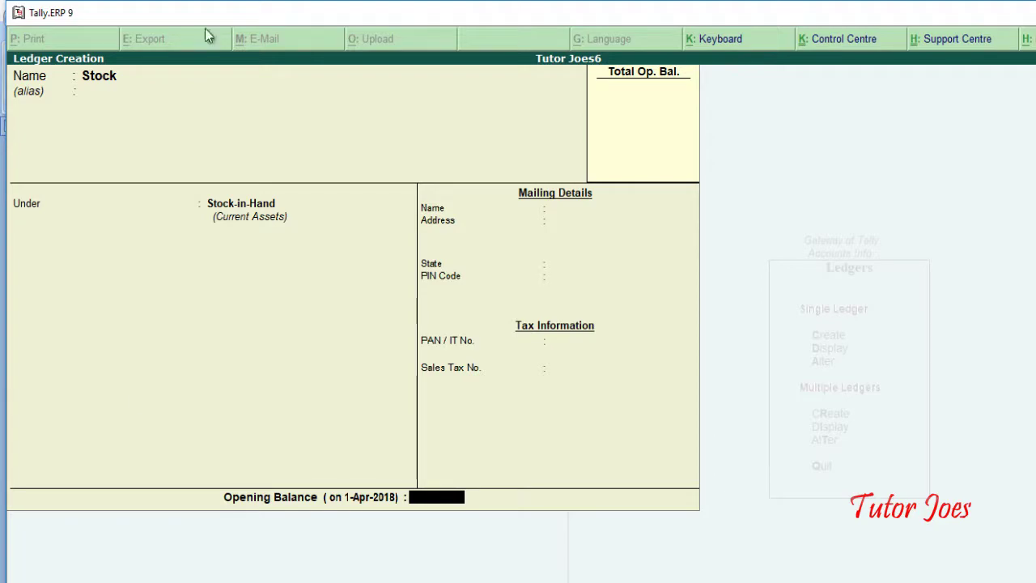
pyautogui.hotkey('alt', 'Tab')
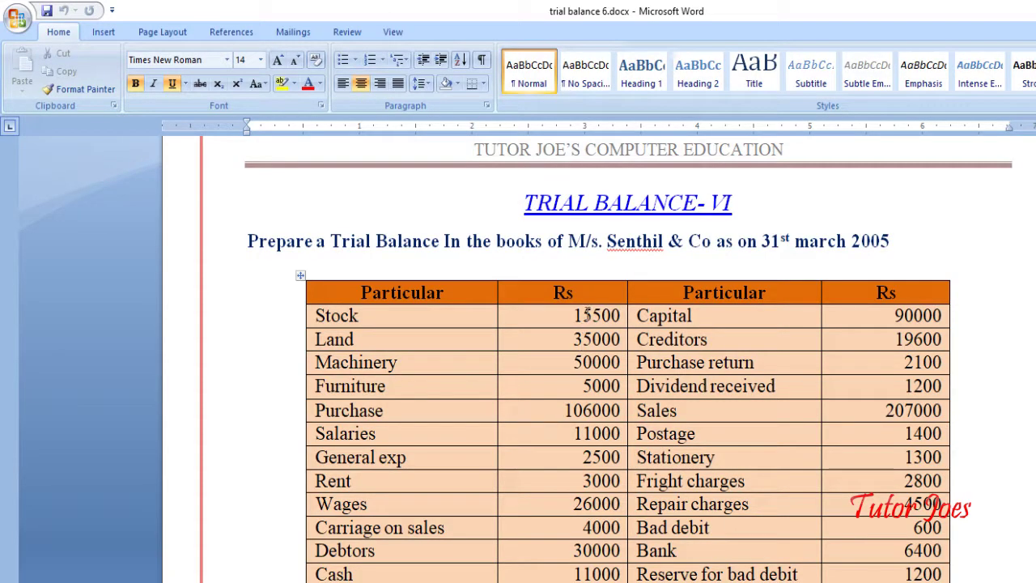
pyautogui.hotkey('alt', 'Tab')
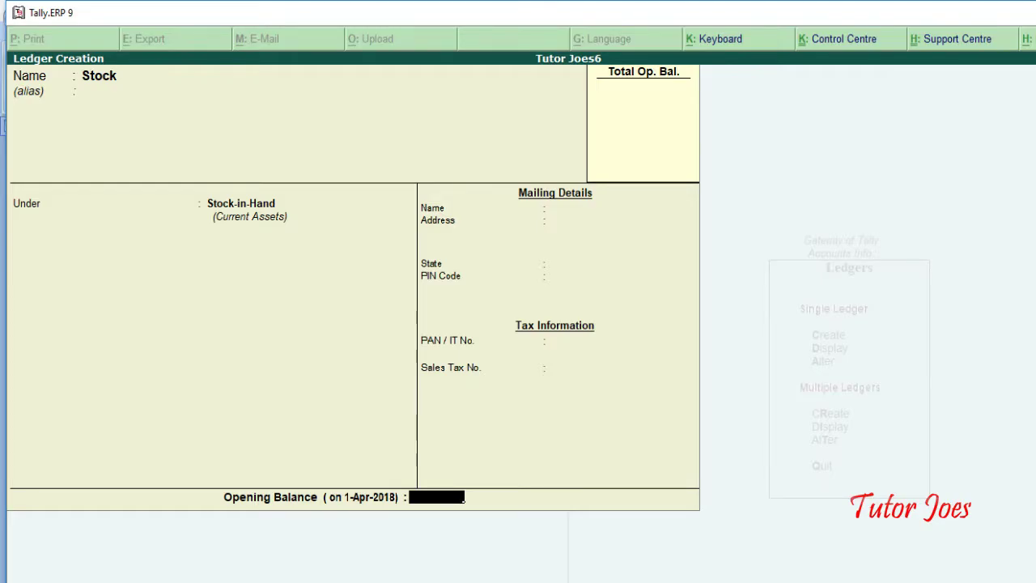
pyautogui.write('15,500')
pyautogui.press('Return')
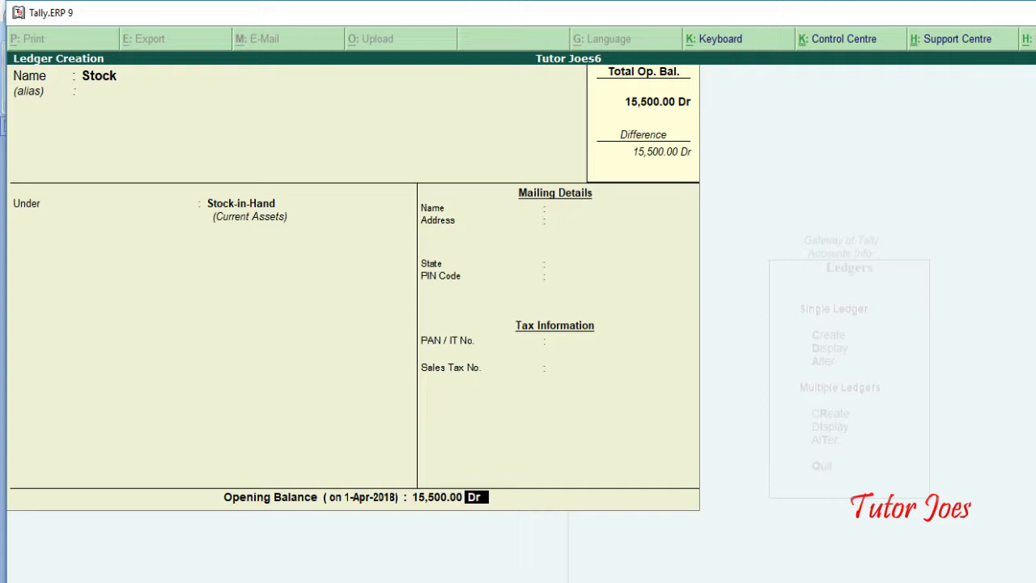
pyautogui.press('Return')
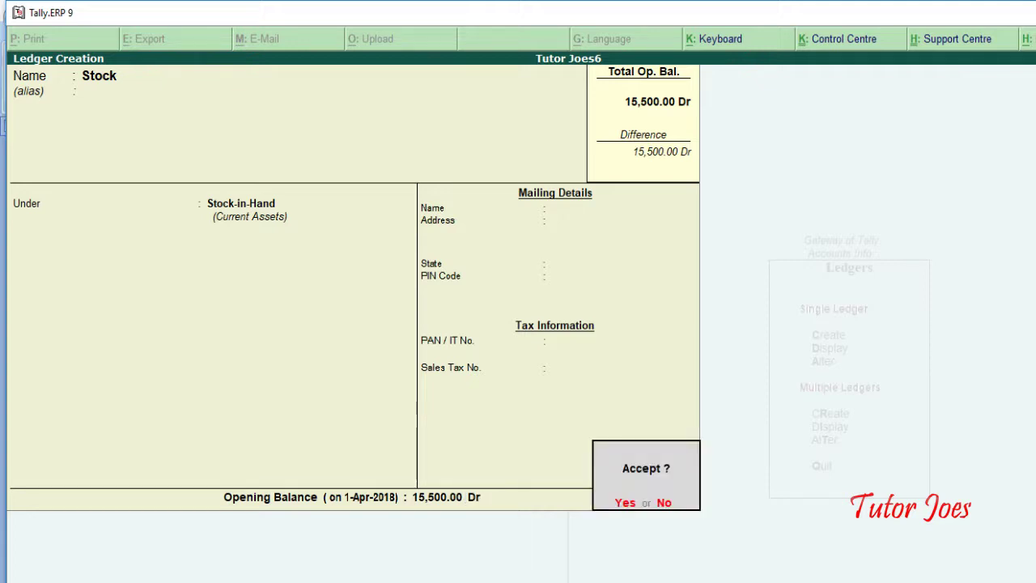
pyautogui.press('Return')
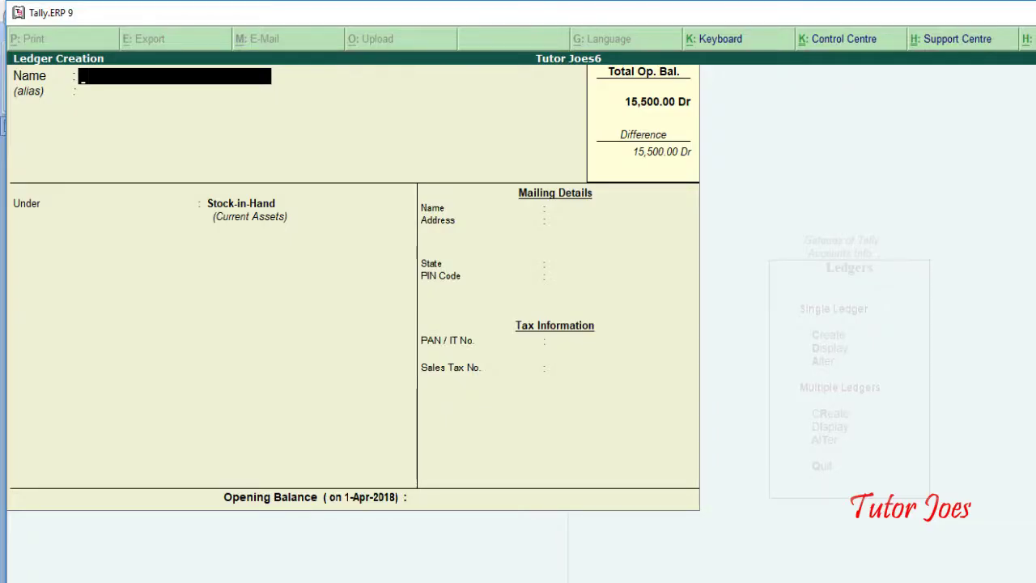
# Step: Create the Land ledger under Fixed Assets with a 35,000 Dr opening balance
pyautogui.write('L')
pyautogui.write('and')
pyautogui.press('Return')
pyautogui.press('Return')
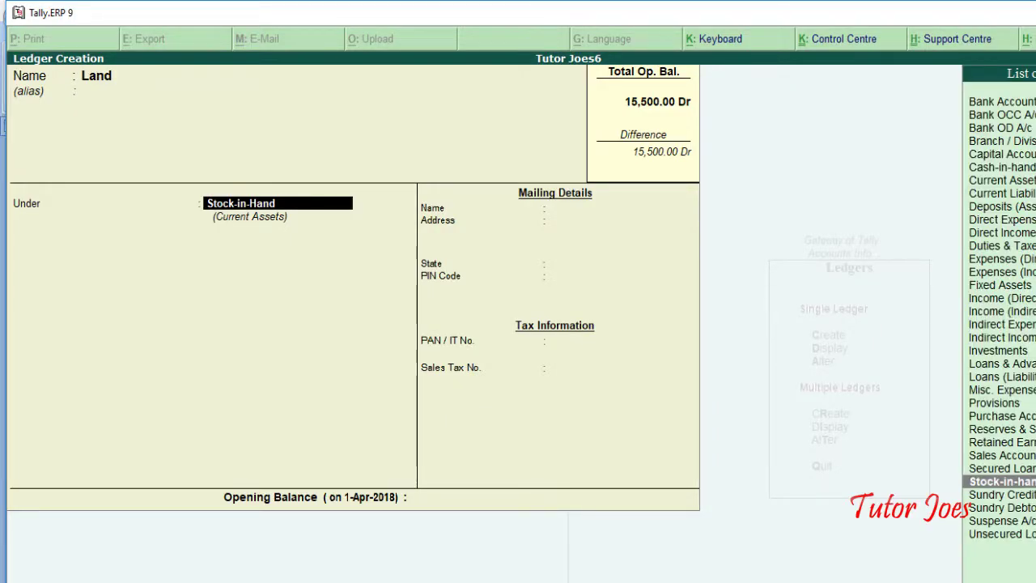
pyautogui.write('Fix')
pyautogui.press('Return')
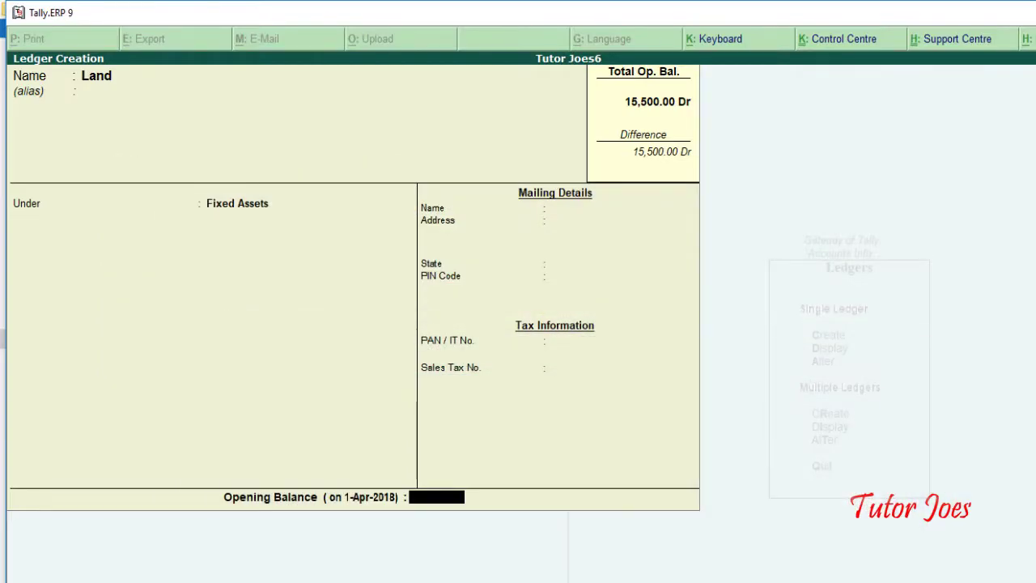
pyautogui.write('35,000')
pyautogui.press('Return')
pyautogui.press('Return')
pyautogui.press('Return')
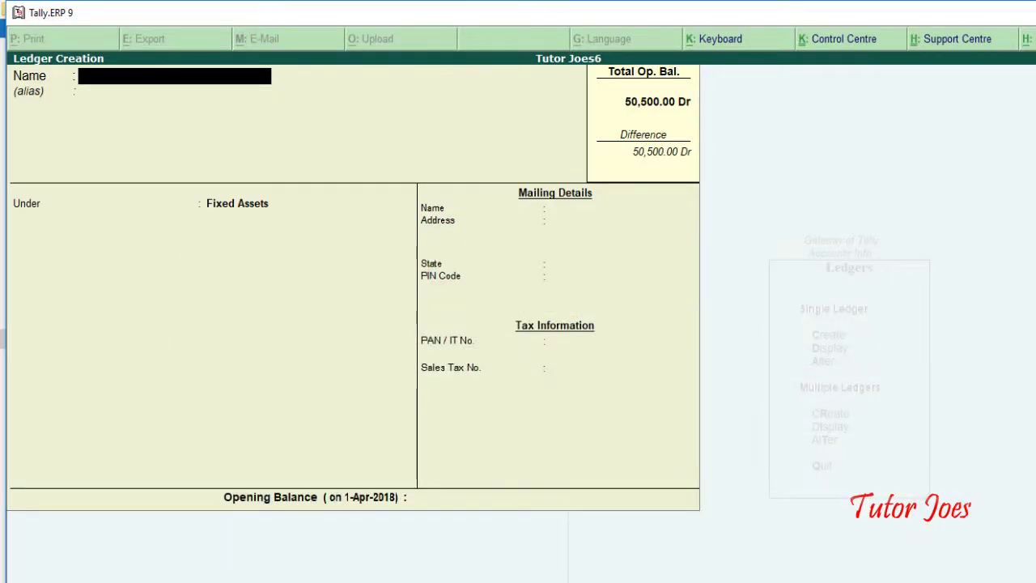
# Step: Create the Machinery ledger under Fixed Assets with a 50,000 Dr opening balance
pyautogui.write('Machinery')
pyautogui.press('Return')
pyautogui.press('Return')
pyautogui.press('Return')
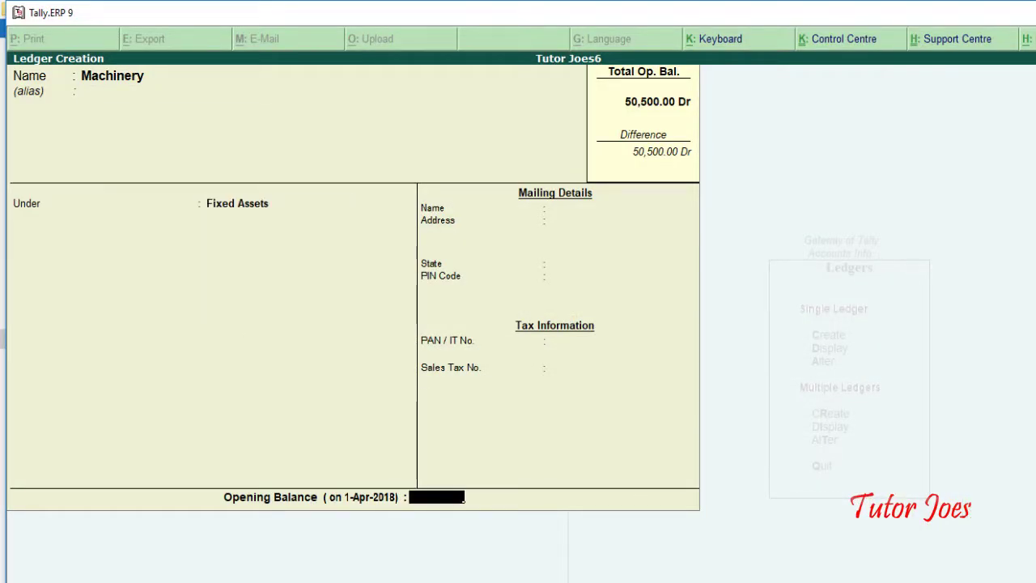
pyautogui.hotkey('alt', 'Tab')
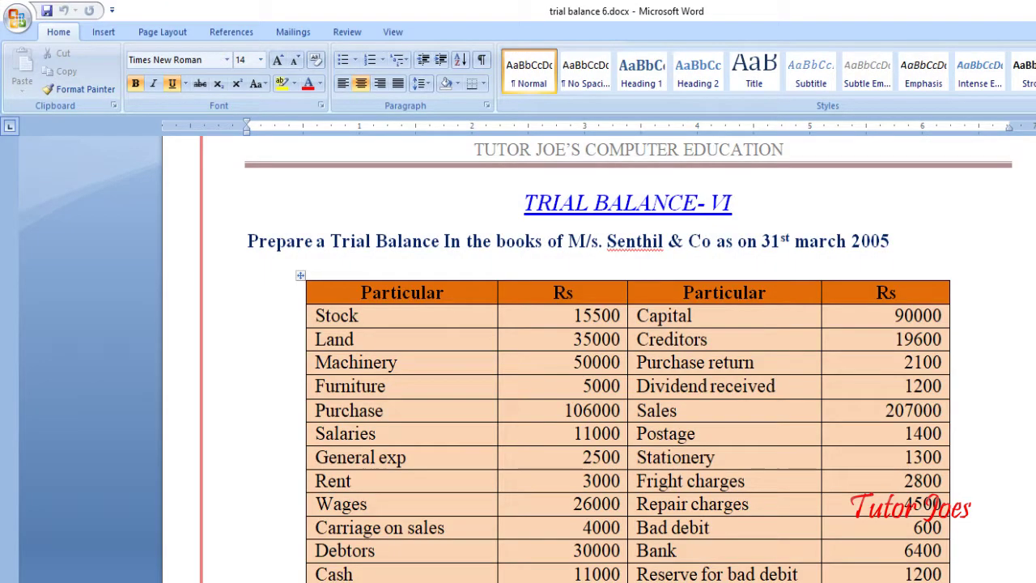
pyautogui.hotkey('alt', 'Tab')
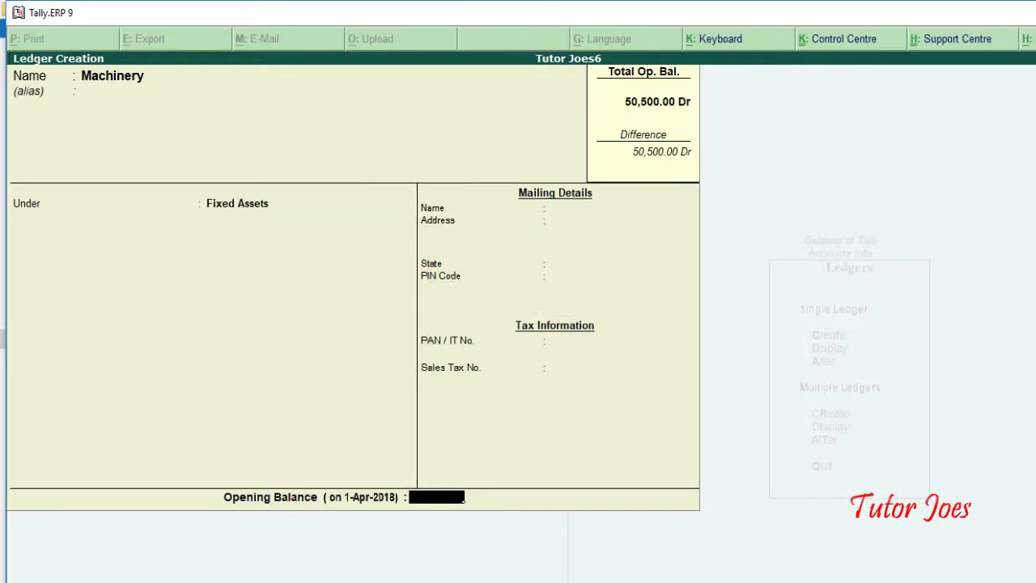
pyautogui.write('50000')
pyautogui.press('Return')
pyautogui.press('Return')
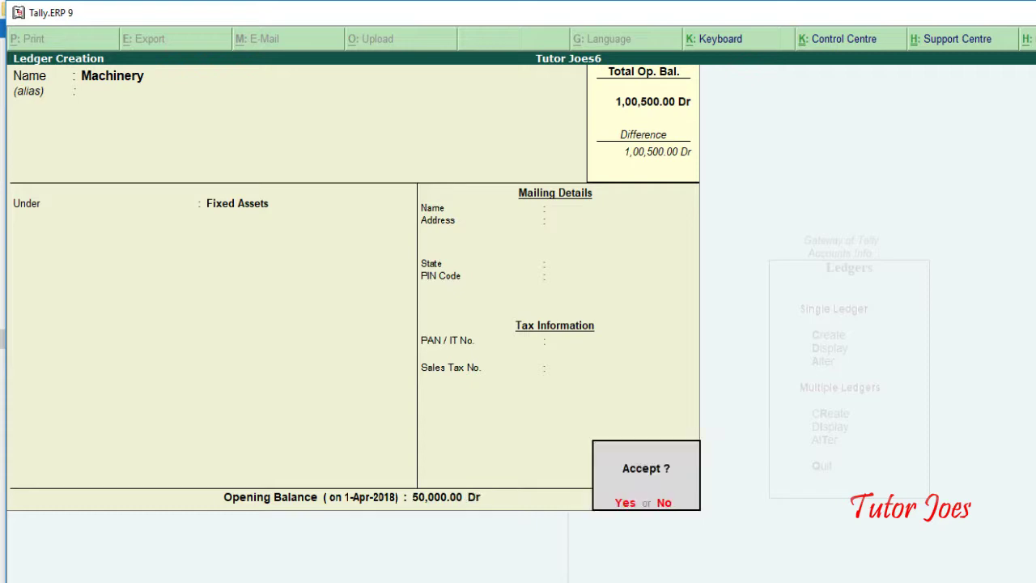
pyautogui.press('Return')
pyautogui.hotkey('alt', 'Tab')
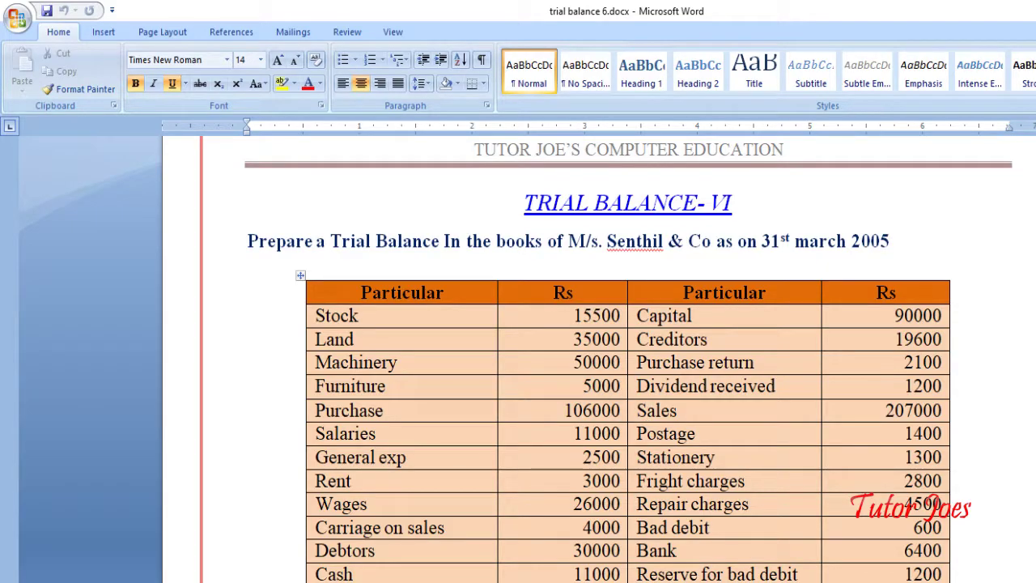
pyautogui.hotkey('alt', 'Tab')
# Step: Save the Furniture ledger under Fixed Assets with a 5,000 Dr opening balance
pyautogui.write('Furnit')
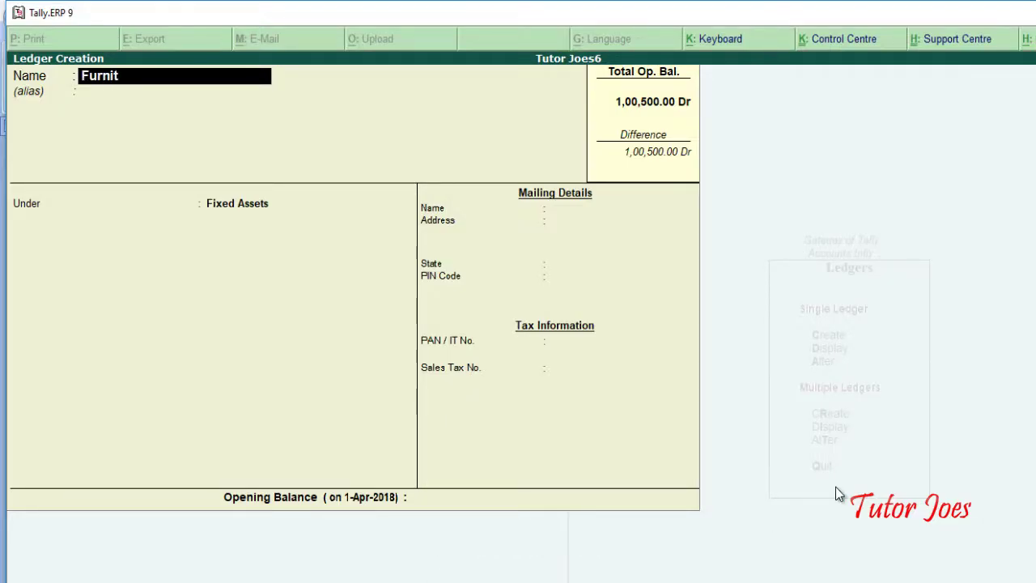
pyautogui.write('u')
pyautogui.press('Return')
pyautogui.press('Return')
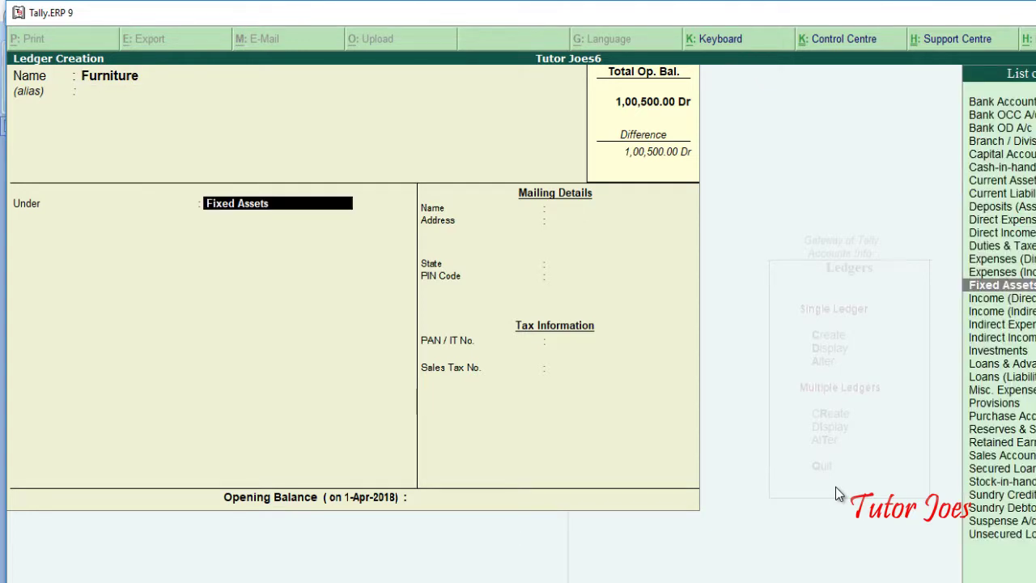
pyautogui.press('Return')
pyautogui.write('5000')
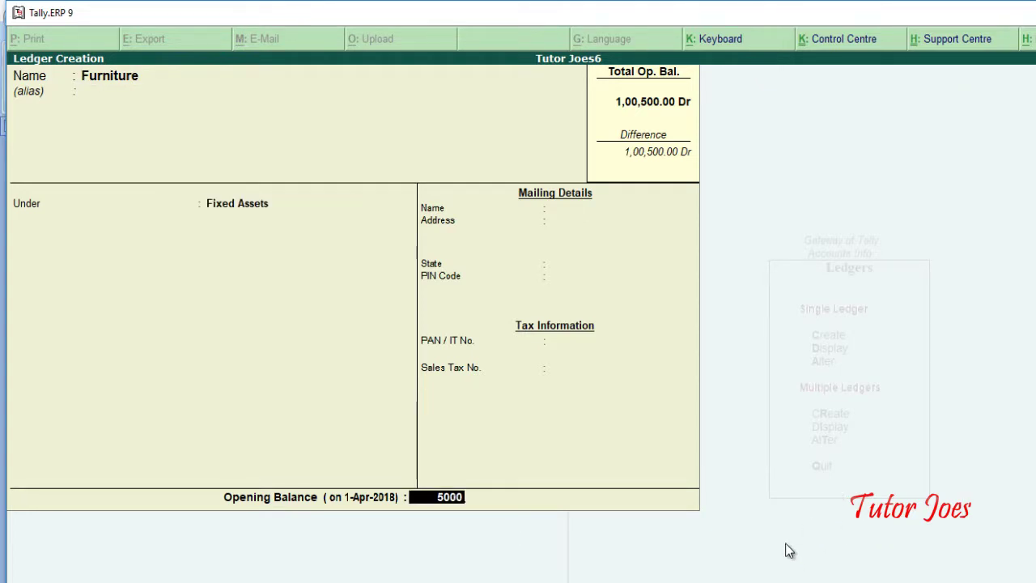
pyautogui.hotkey('alt', 'Tab')
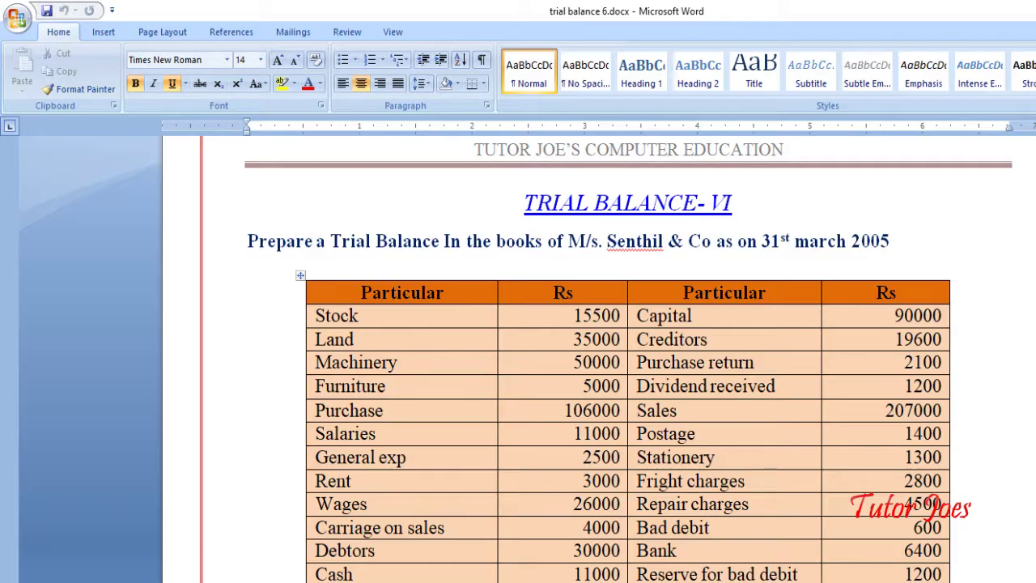
pyautogui.hotkey('alt', 'Tab')
pyautogui.press('Return')
pyautogui.press('Return')
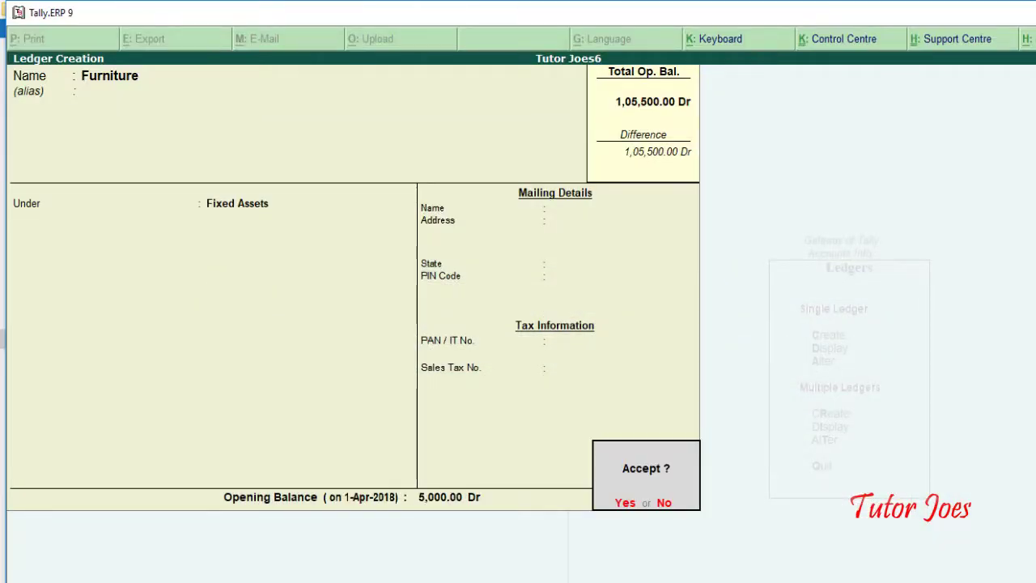
pyautogui.press('Return')
pyautogui.hotkey('alt', 'Tab')
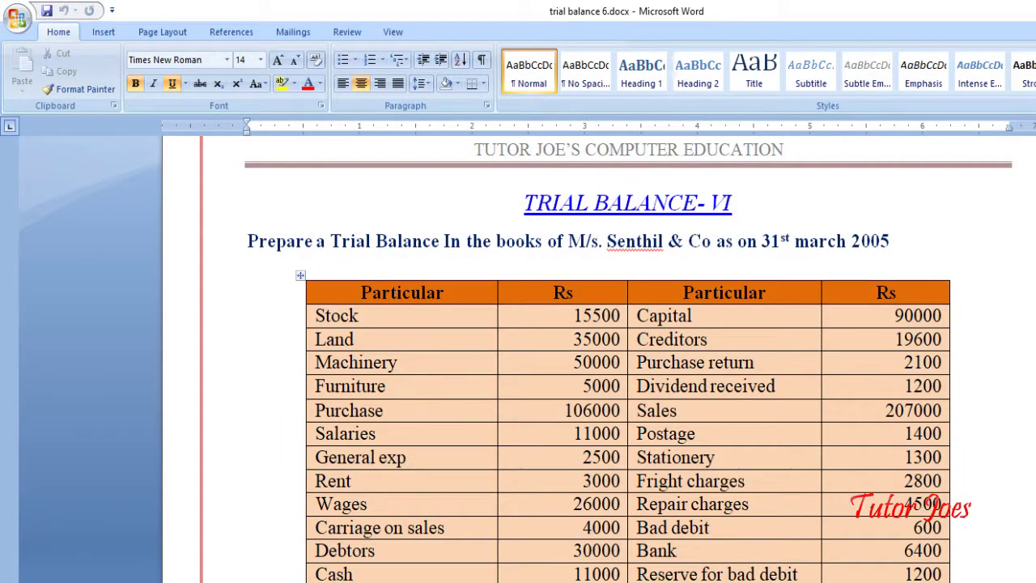
pyautogui.click(398, 412)
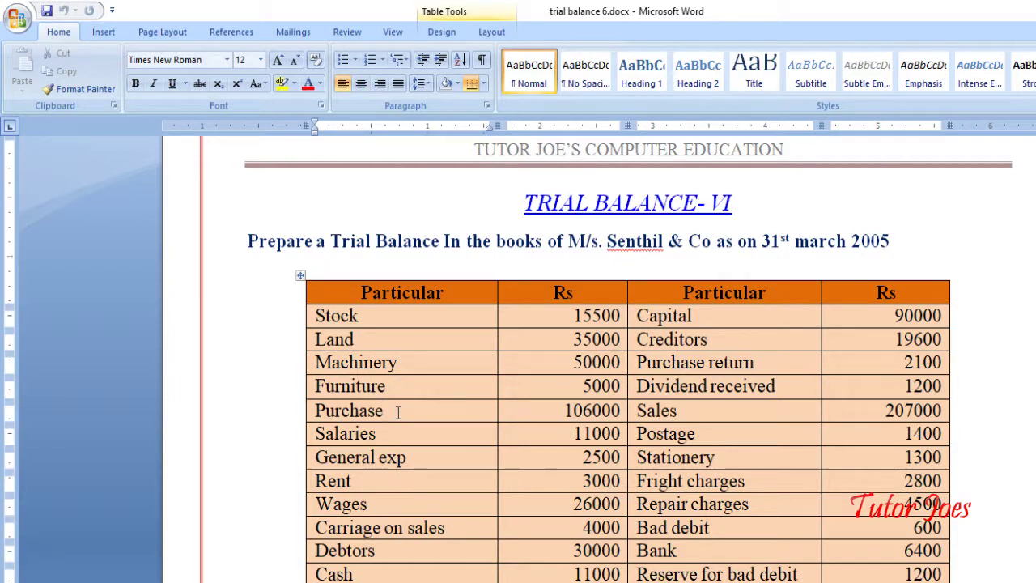
# Step: Create the Purchase ledger under Purchase Accounts with a 1,06,000 Dr opening balance
pyautogui.hotkey('alt', 'Tab')
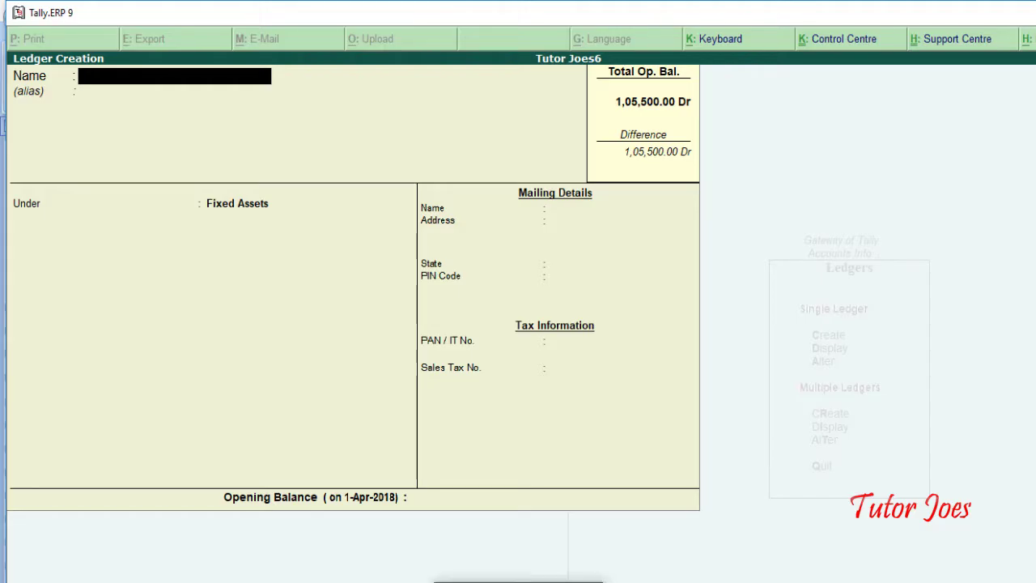
pyautogui.write('Purchase')
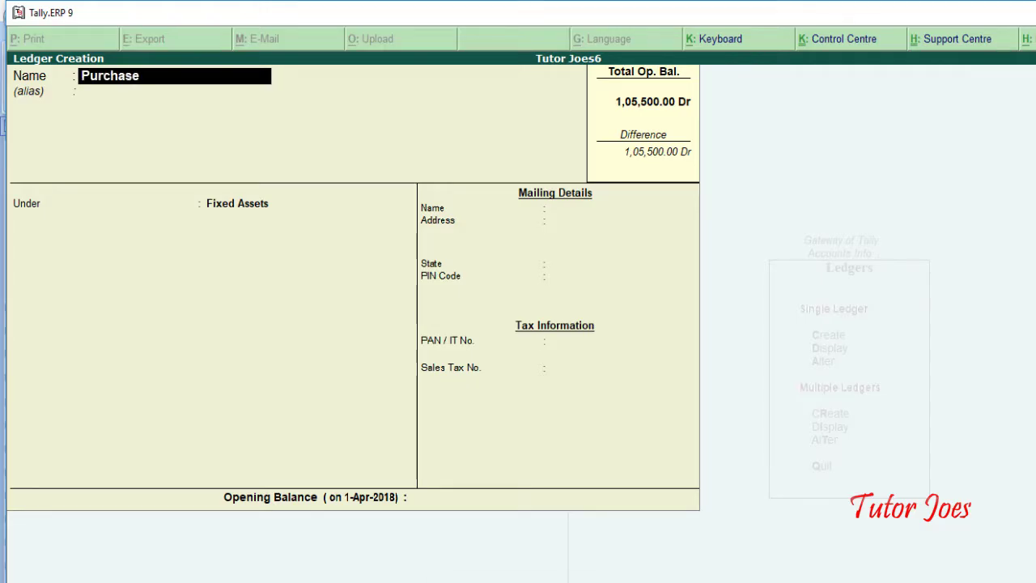
pyautogui.press('Return')
pyautogui.press('Return')
pyautogui.write('Pu')
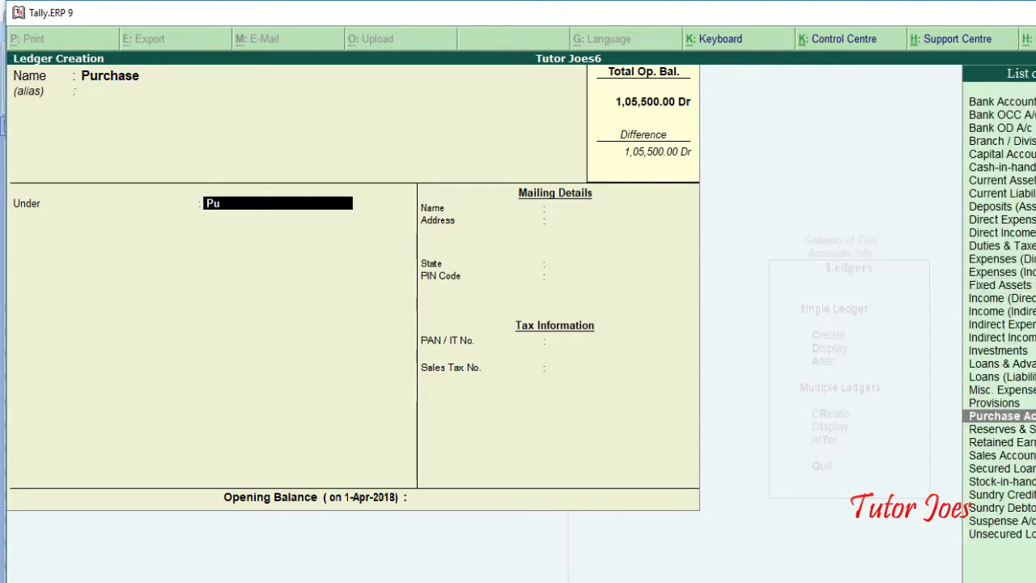
pyautogui.press('Return')
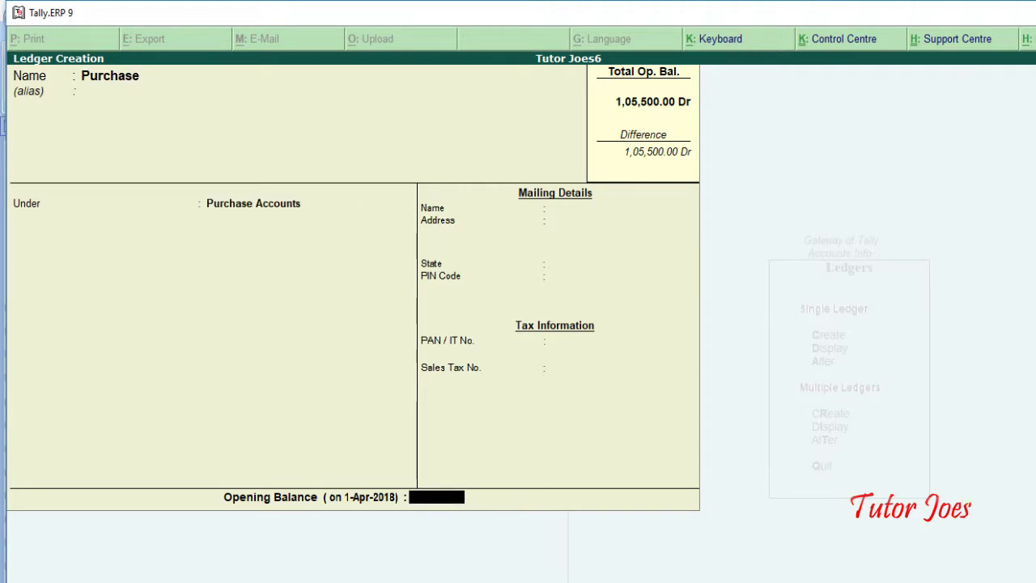
pyautogui.hotkey('alt', 'Tab')
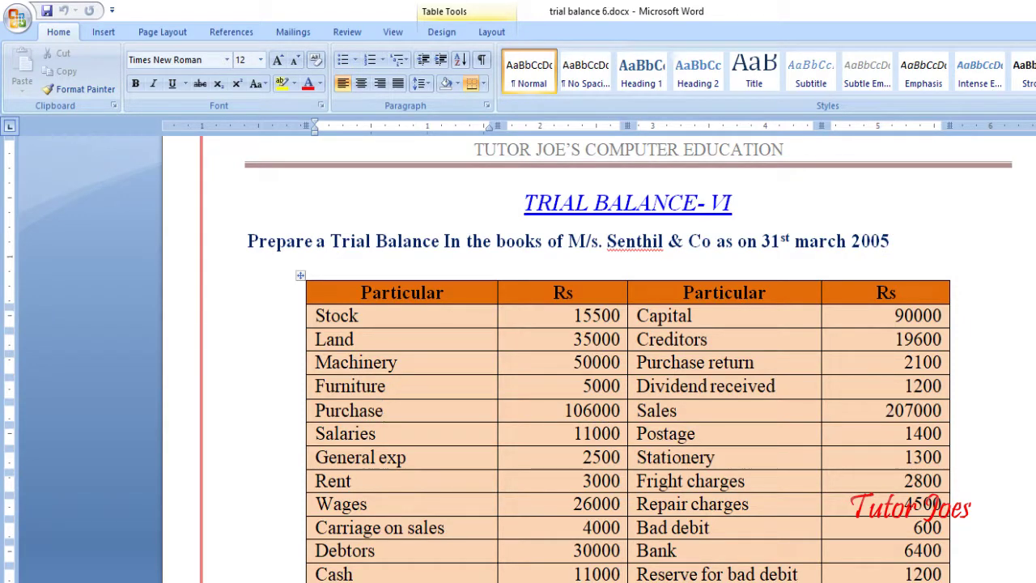
pyautogui.hotkey('alt', 'Tab')
pyautogui.write('1,06,')
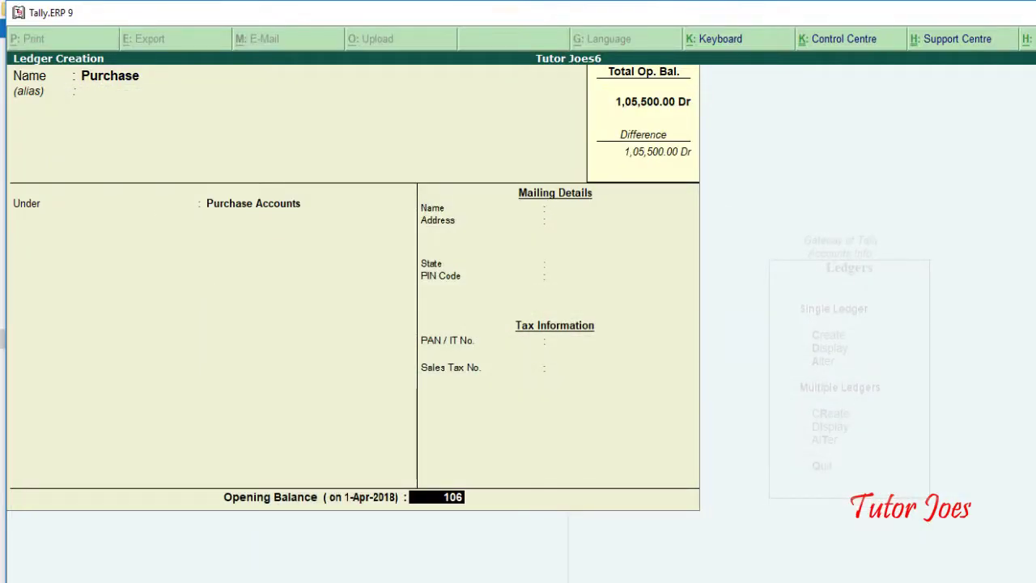
pyautogui.write('000')
pyautogui.press('Return')
pyautogui.press('Return')
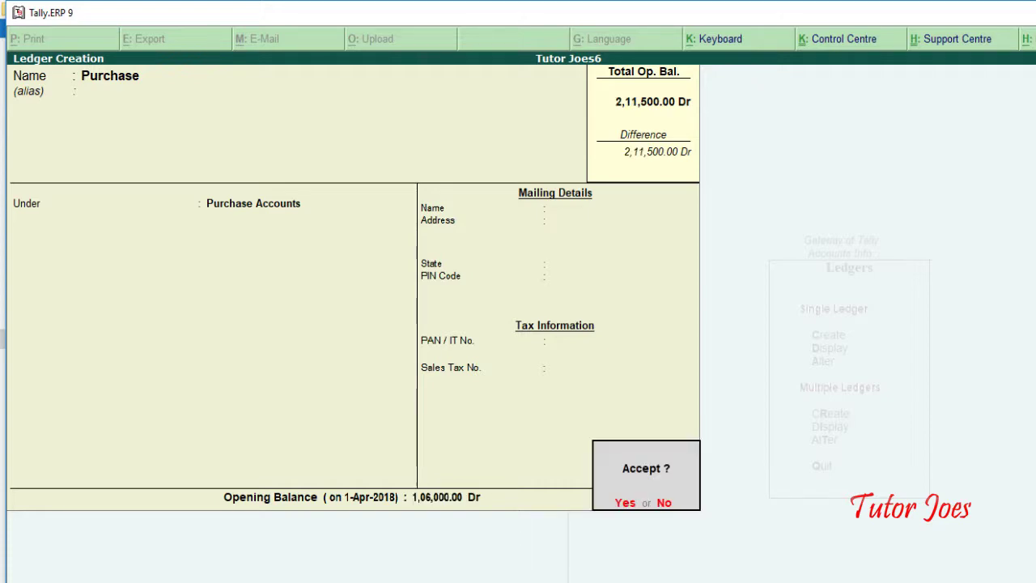
pyautogui.press('Return')
pyautogui.hotkey('alt', 'Tab')
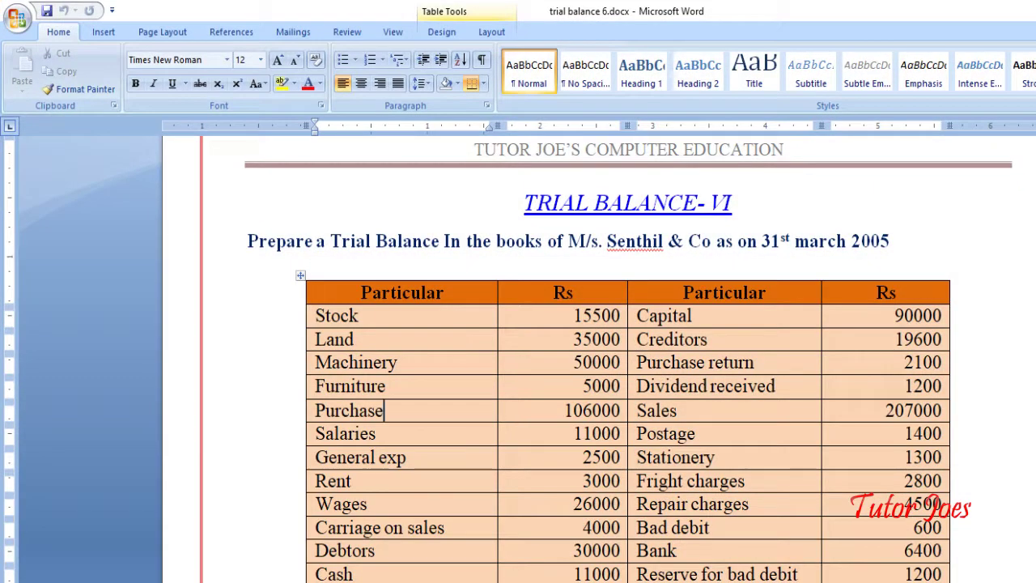
# Step: Mark Salaries as the next row in the Word trial balance
pyautogui.hotkey('shift', 'Down')
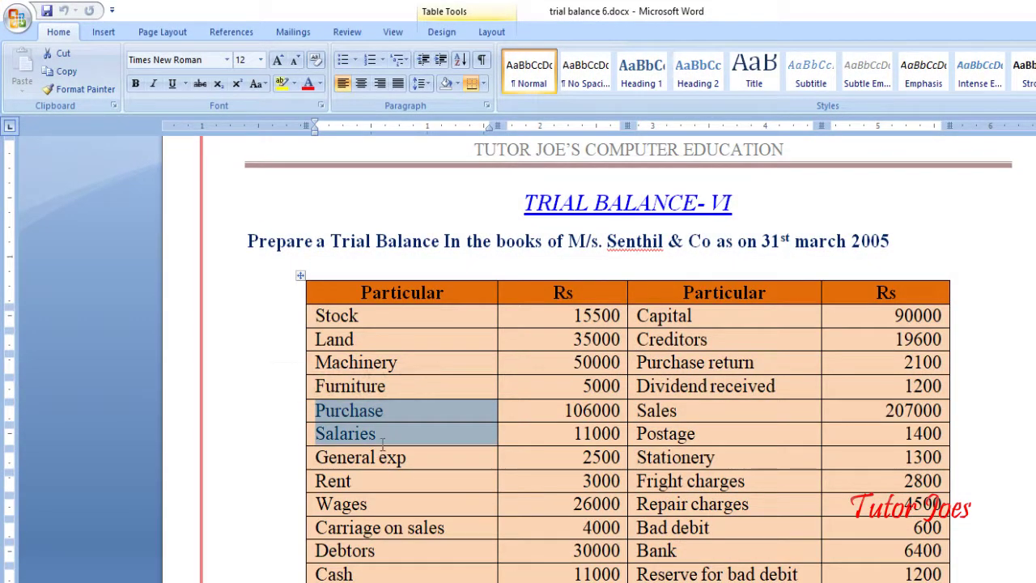
pyautogui.click(383, 441)
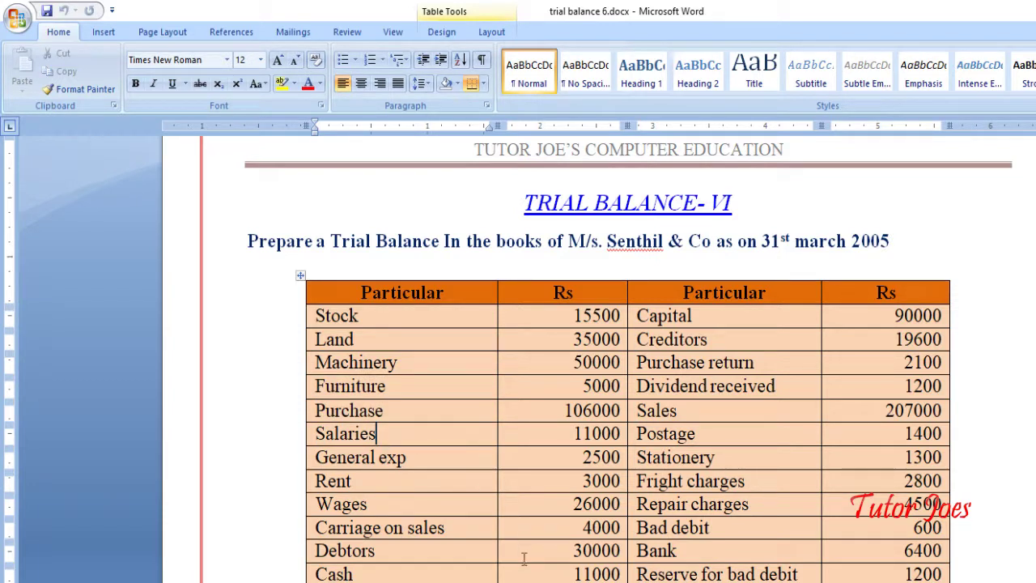
pyautogui.hotkey('alt', 'Tab')
# Step: Create the Salaries ledger under Indirect Expenses with an 11,000 Dr opening balance
pyautogui.write('Sala')
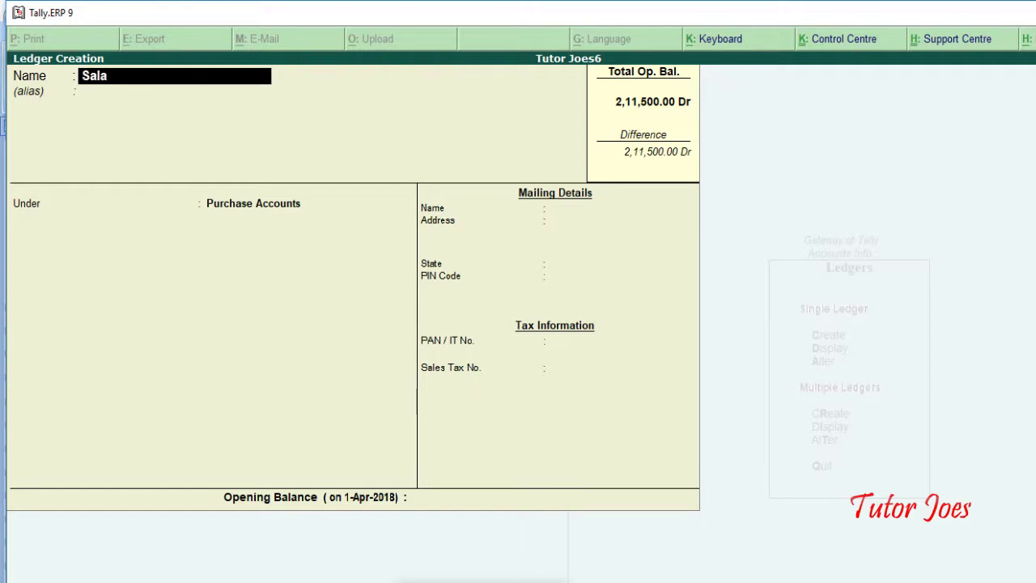
pyautogui.write('ried')
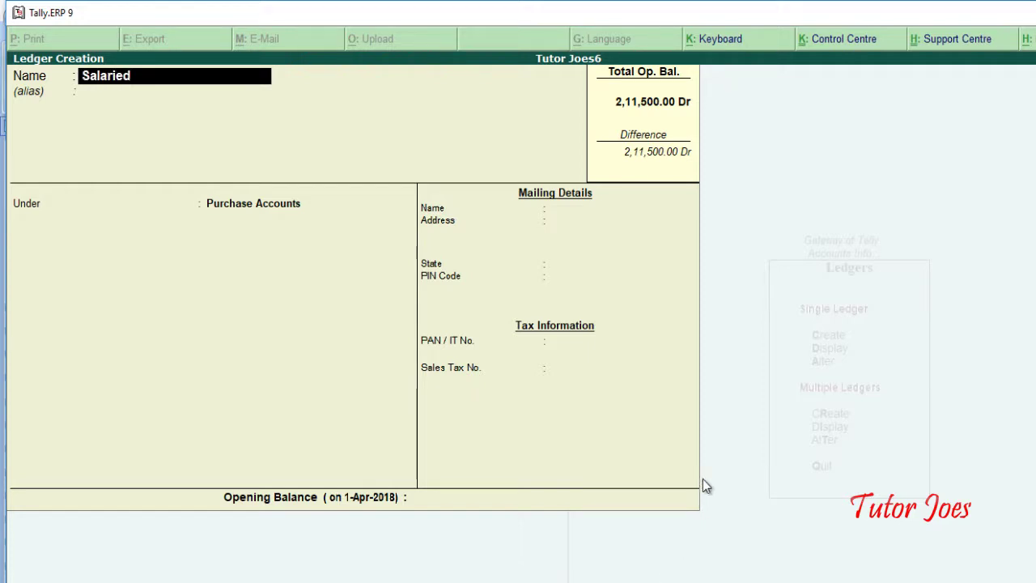
pyautogui.press('BackSpace')
pyautogui.write('s')
pyautogui.press('Return')
pyautogui.press('Return')
pyautogui.write('In')
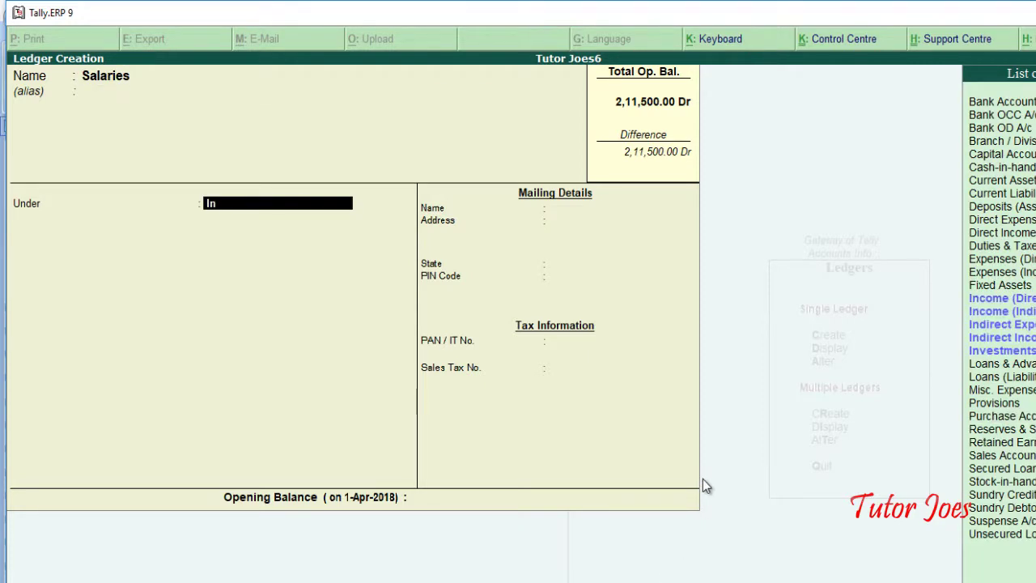
pyautogui.press('Down')
pyautogui.press('Down')
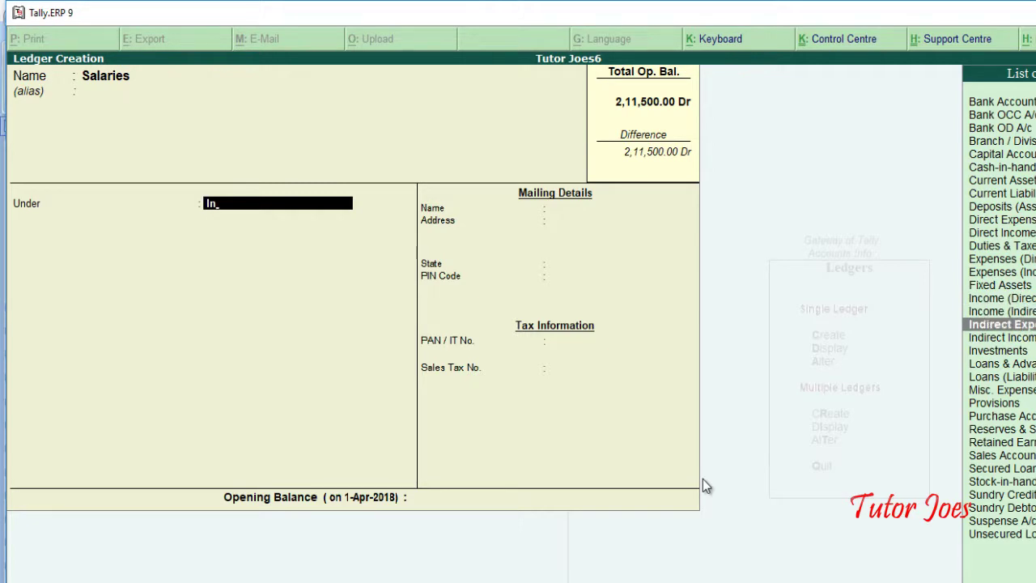
pyautogui.press('Return')
pyautogui.hotkey('alt', 'Tab')
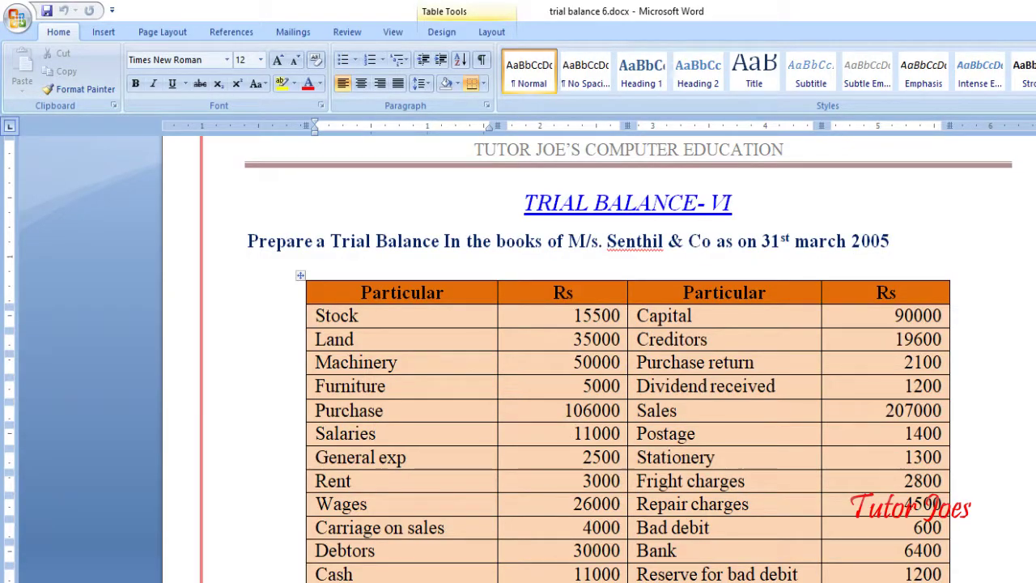
pyautogui.hotkey('alt', 'Tab')
pyautogui.write('11,000')
pyautogui.press('Return')
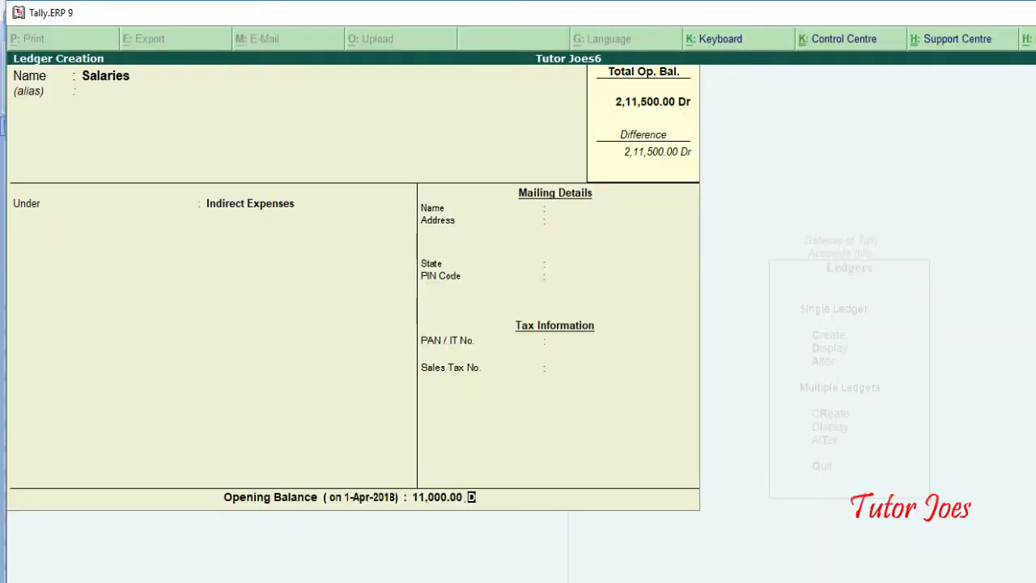
pyautogui.press('Return')
pyautogui.hotkey('alt', 'Tab')
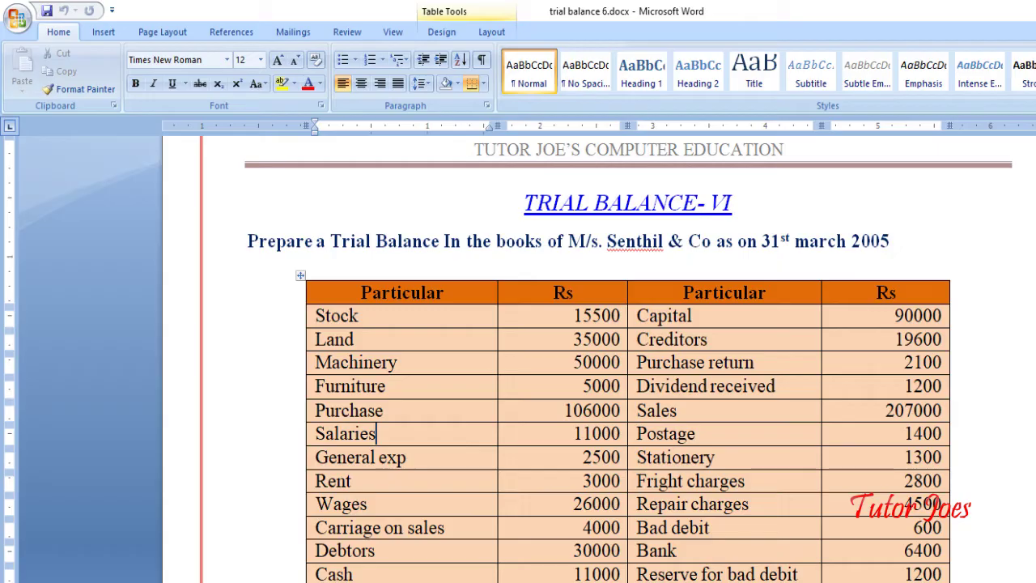
# Step: Create the General Exp ledger with a 2,500 Dr opening balance
pyautogui.moveTo(413, 456); pyautogui.dragTo(314, 457)
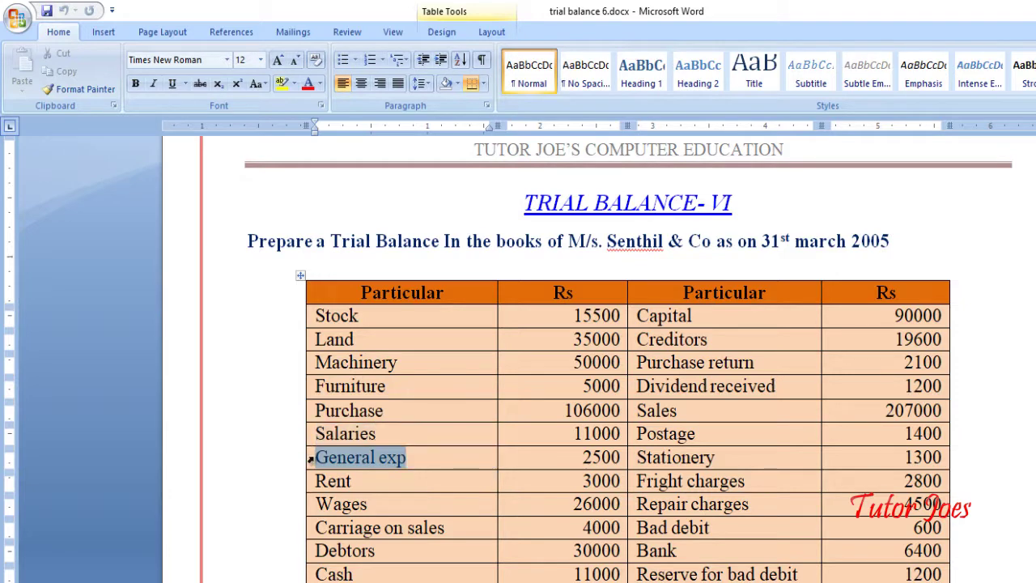
pyautogui.click(438, 459)
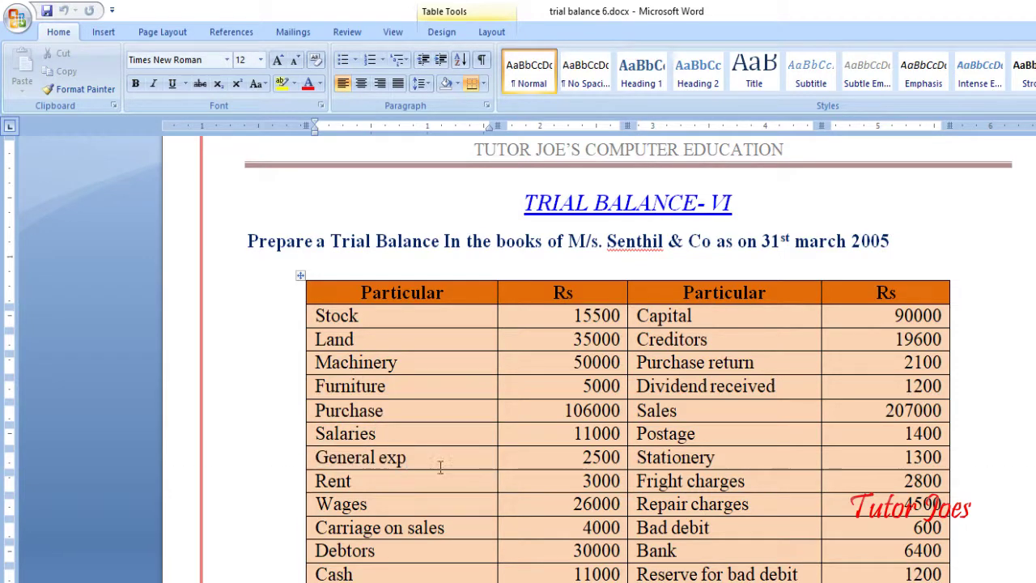
pyautogui.hotkey('alt', 'Tab')
pyautogui.write('Gen')
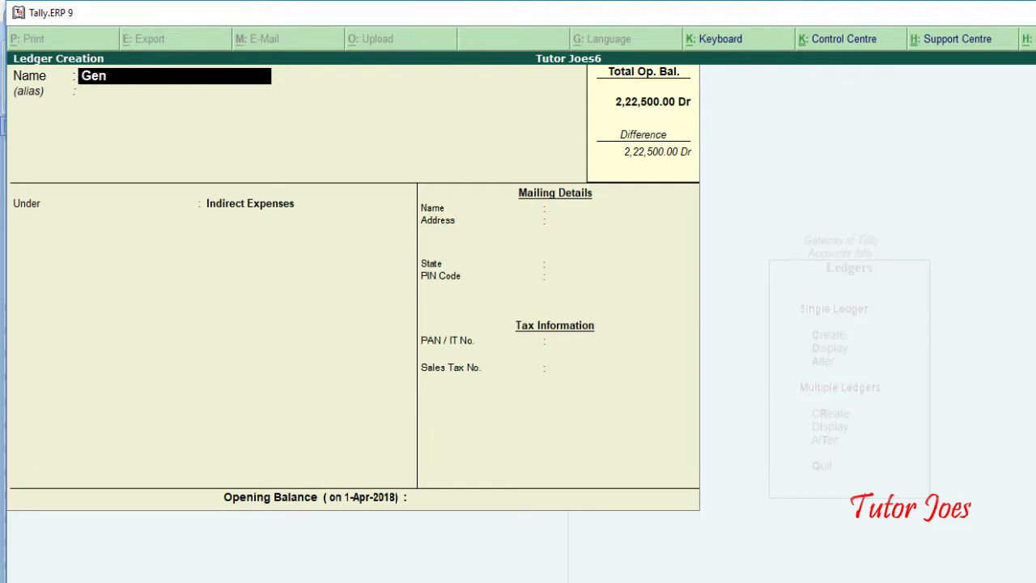
pyautogui.write('eral E')
pyautogui.write('cp')
pyautogui.press('BackSpace')
pyautogui.write('x')
pyautogui.write('p')
pyautogui.press('Return')
pyautogui.press('Return')
pyautogui.press('Return')
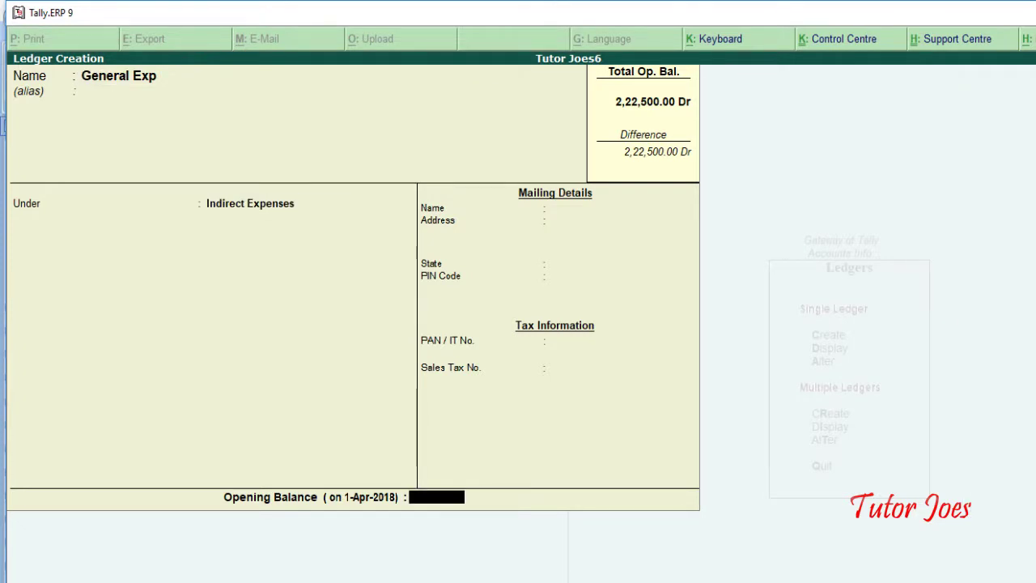
pyautogui.hotkey('alt', 'Tab')
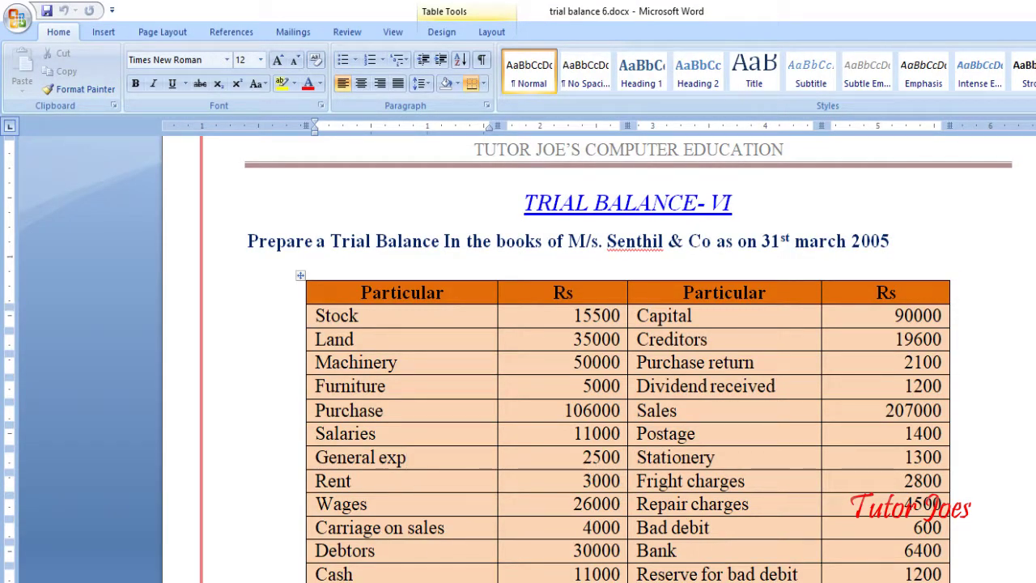
pyautogui.hotkey('alt', 'Tab')
pyautogui.write('2,500')
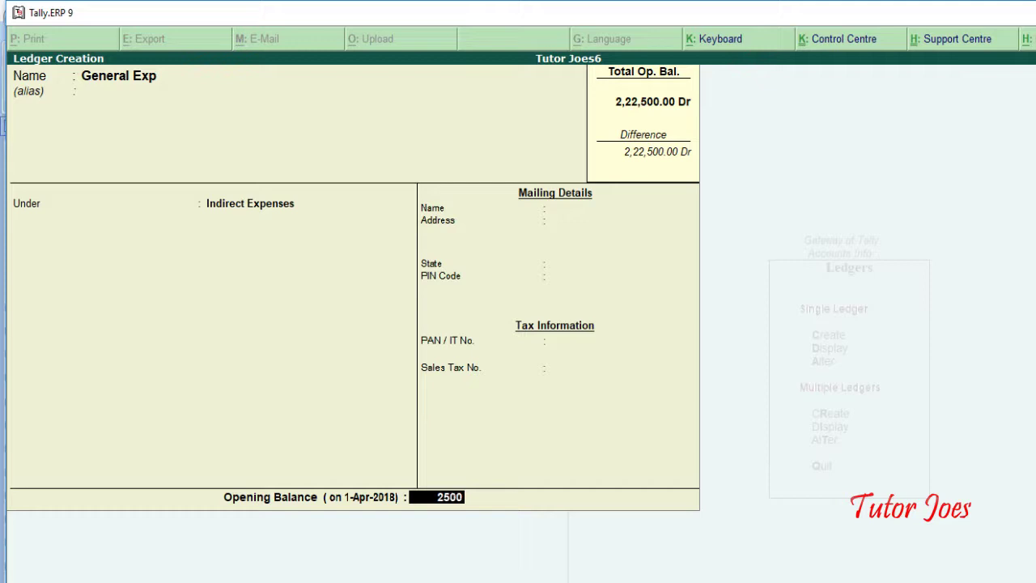
pyautogui.press('Return')
pyautogui.press('Return')
pyautogui.press('Return')
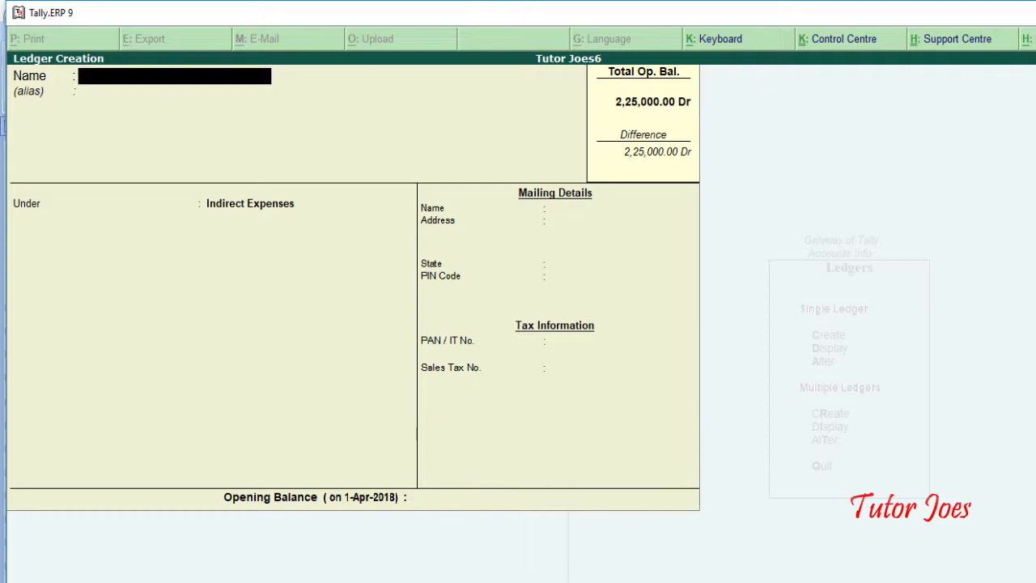
# Step: Create the Rent ledger under Indirect Expenses with a 3,000 Dr opening balance
pyautogui.hotkey('alt', 'Tab')
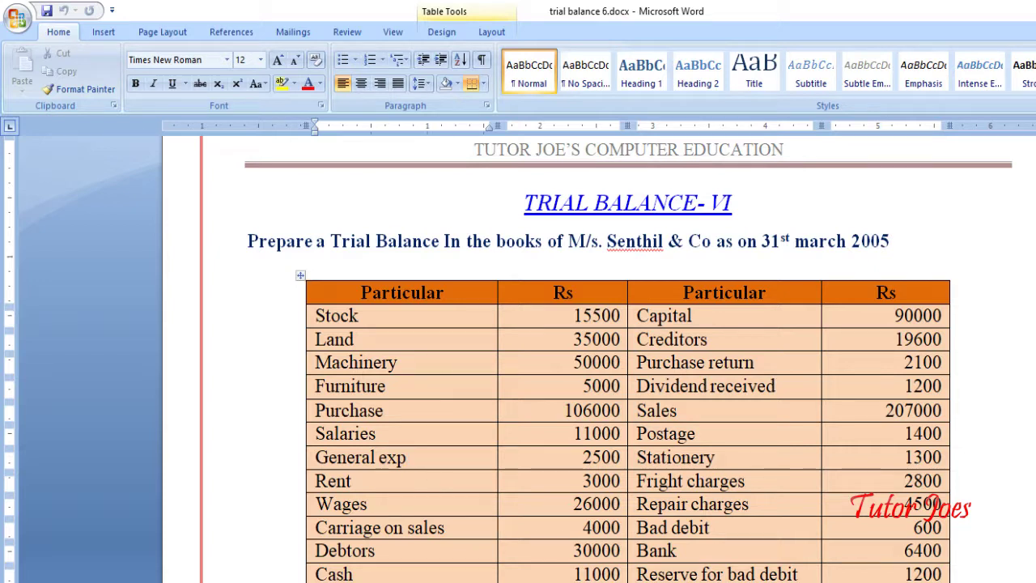
pyautogui.hotkey('alt', 'Tab')
pyautogui.write('Ren')
pyautogui.press('Return')
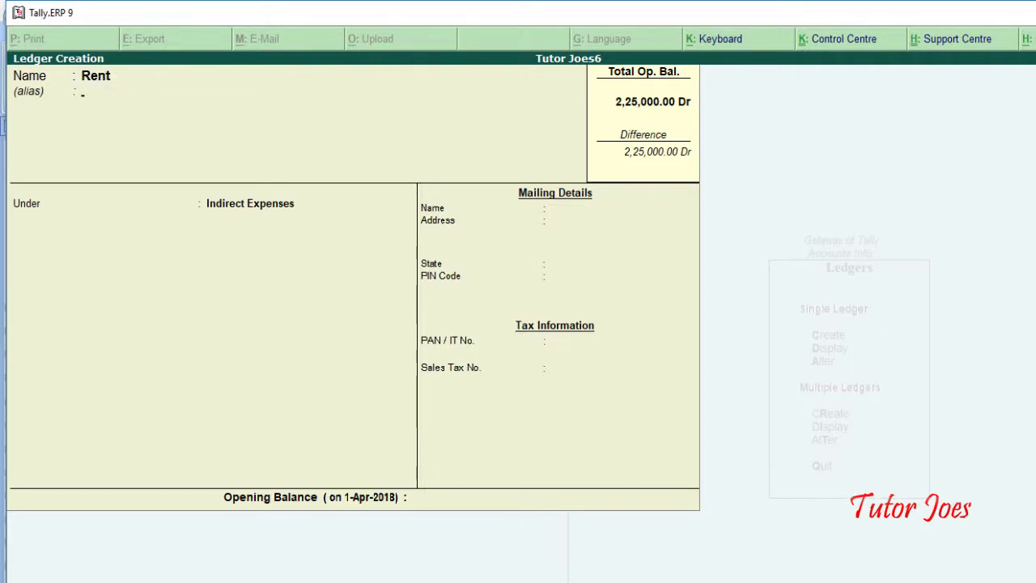
pyautogui.press('Return')
pyautogui.press('Return')
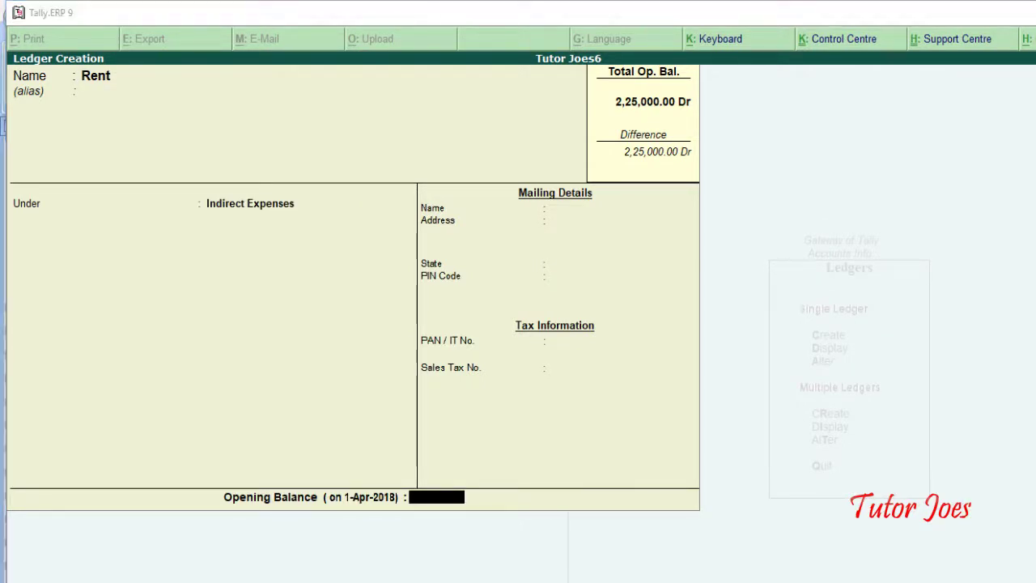
pyautogui.hotkey('alt', 'Tab')
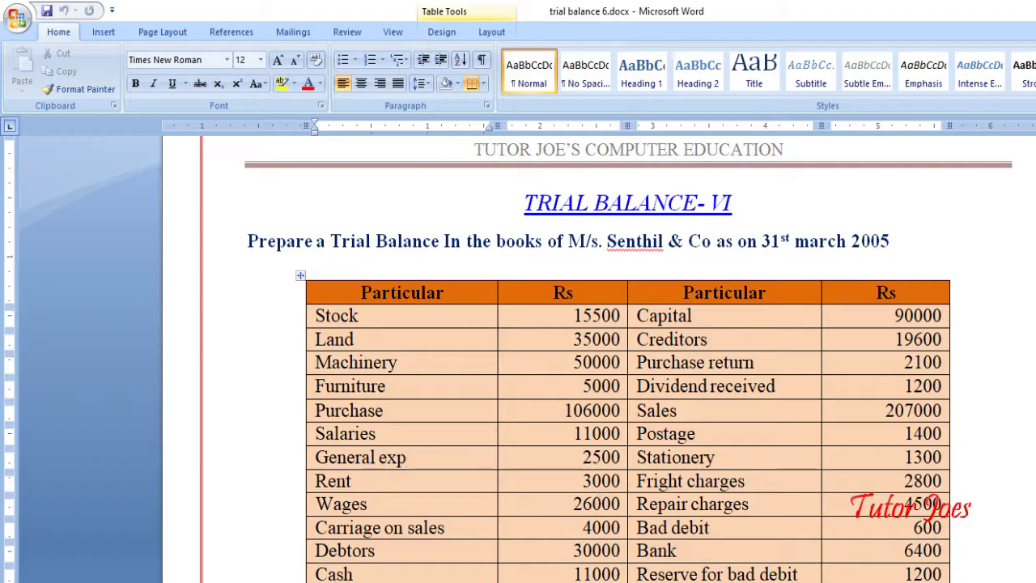
pyautogui.hotkey('alt', 'Tab')
pyautogui.write('3000')
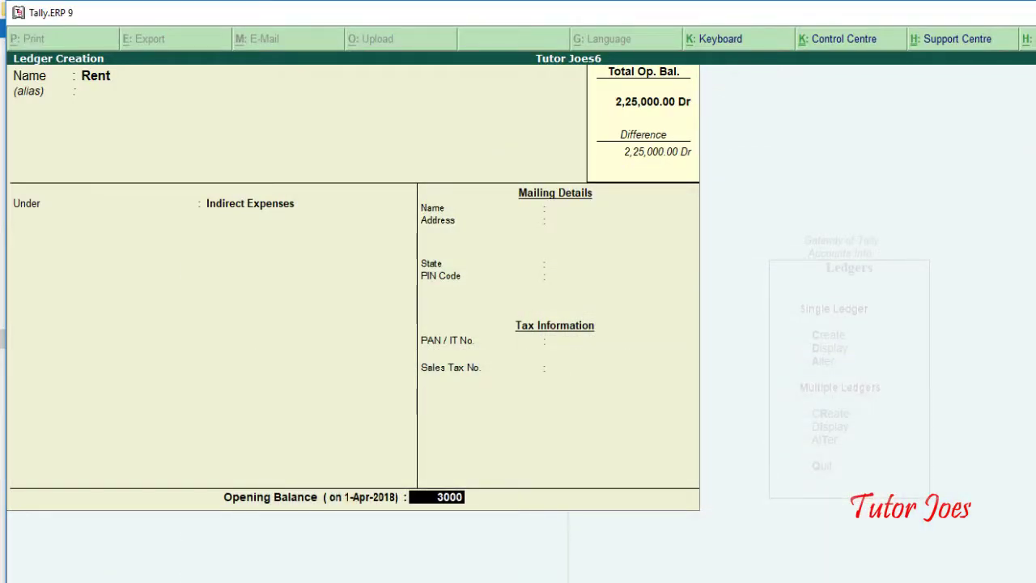
pyautogui.press('Return')
pyautogui.press('Return')
pyautogui.press('Return')
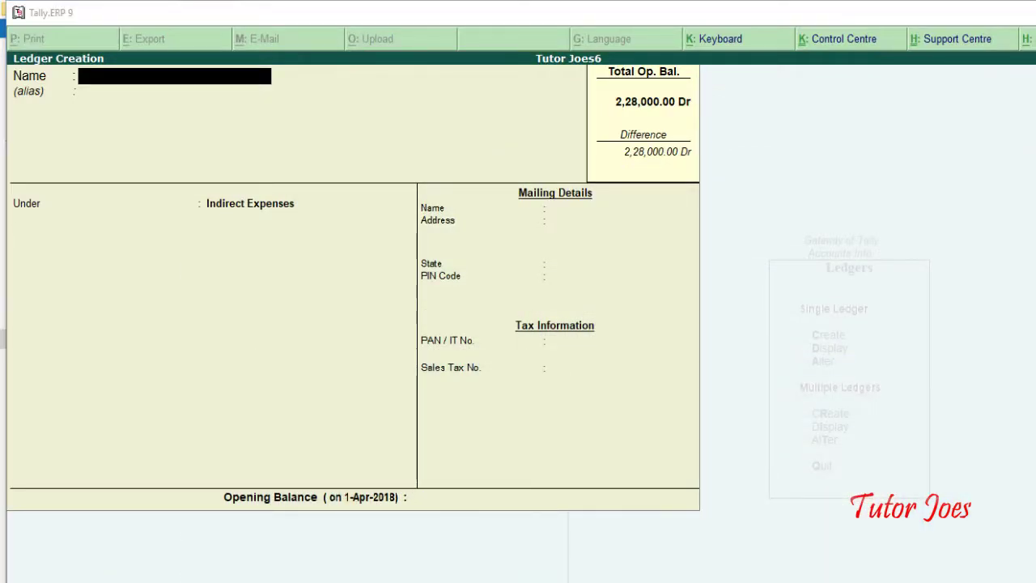
# Step: Create the Wages ledger under Direct Expenses with a 26,000 Dr opening balance
pyautogui.hotkey('alt', 'Tab')
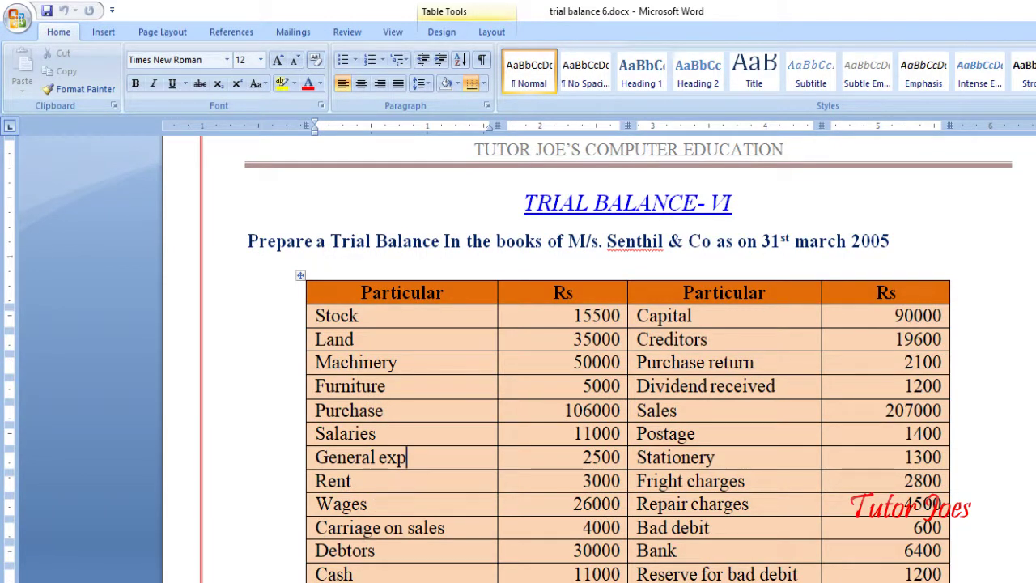
pyautogui.hotkey('alt', 'Tab')
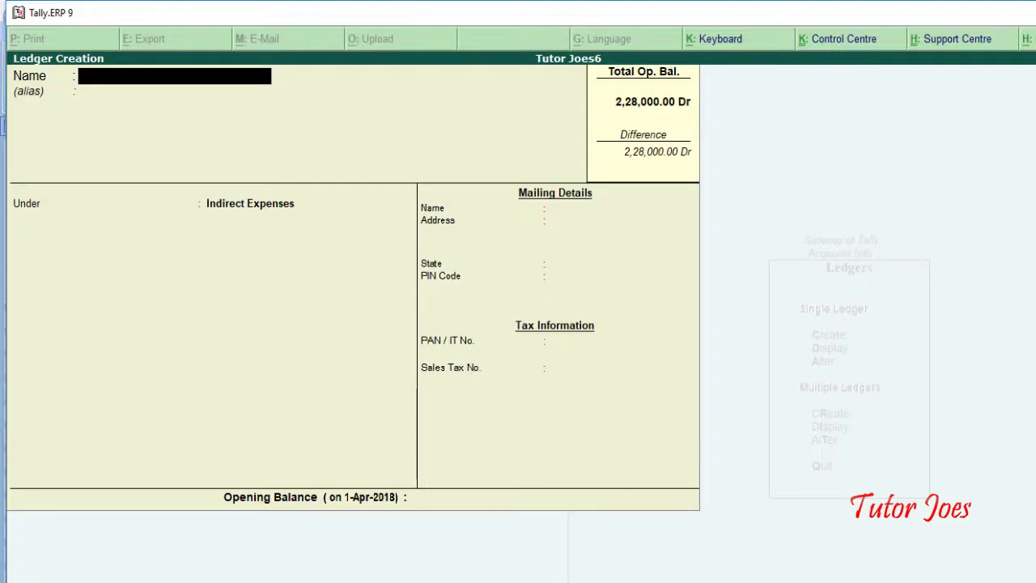
pyautogui.write('Wages')
pyautogui.press('Return')
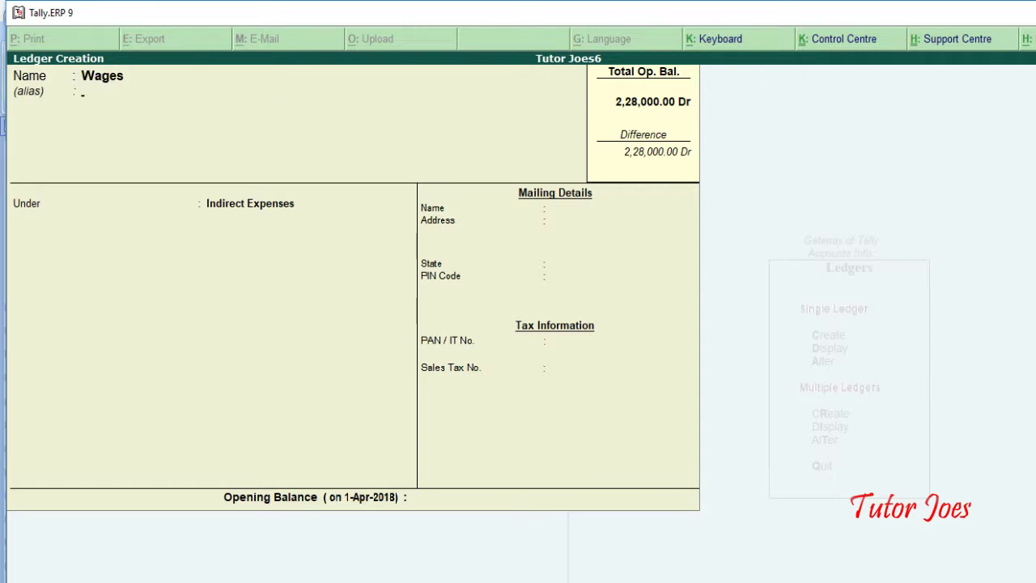
pyautogui.press('Return')
pyautogui.write('Dire')
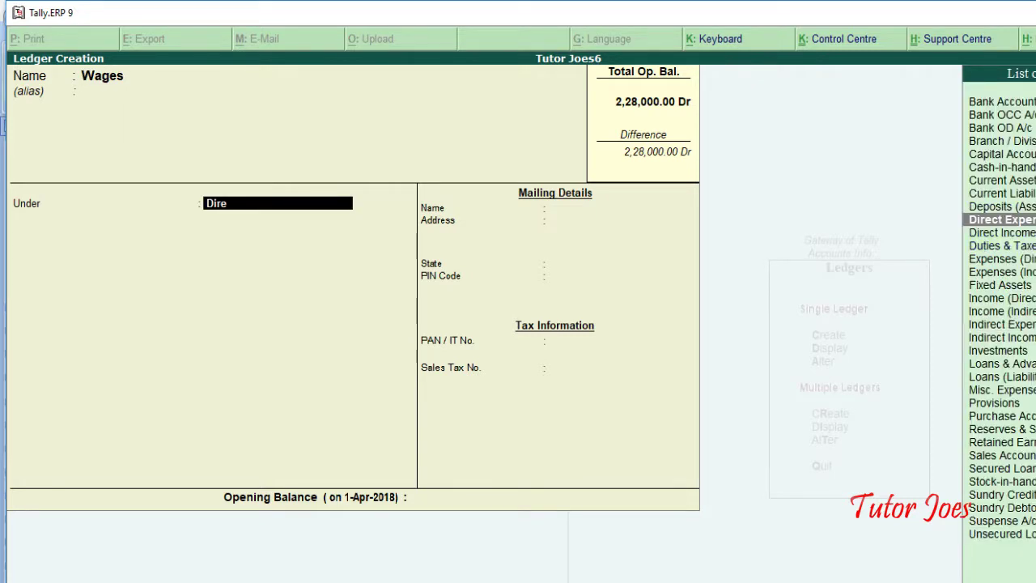
pyautogui.press('Return')
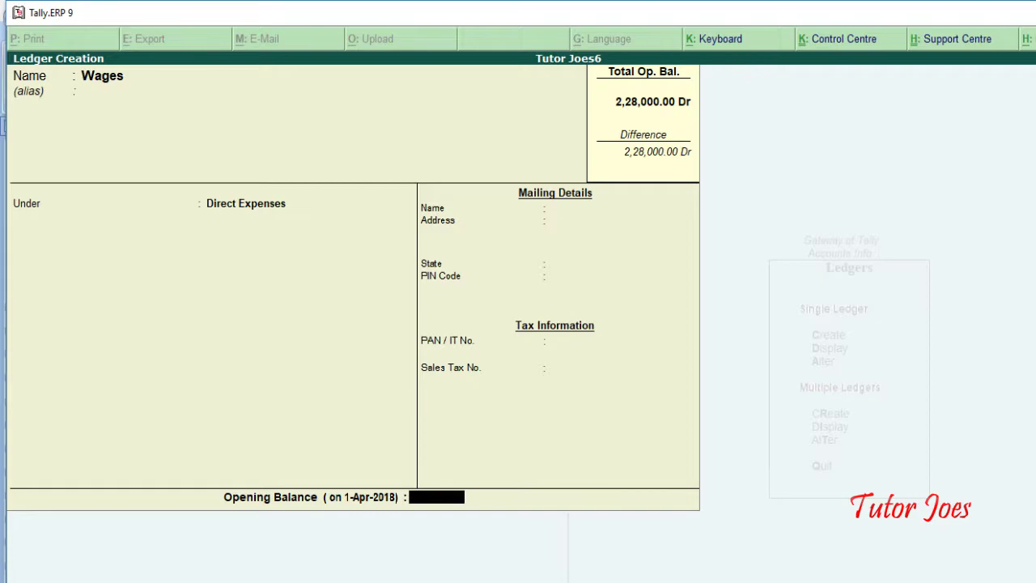
pyautogui.hotkey('alt', 'Tab')
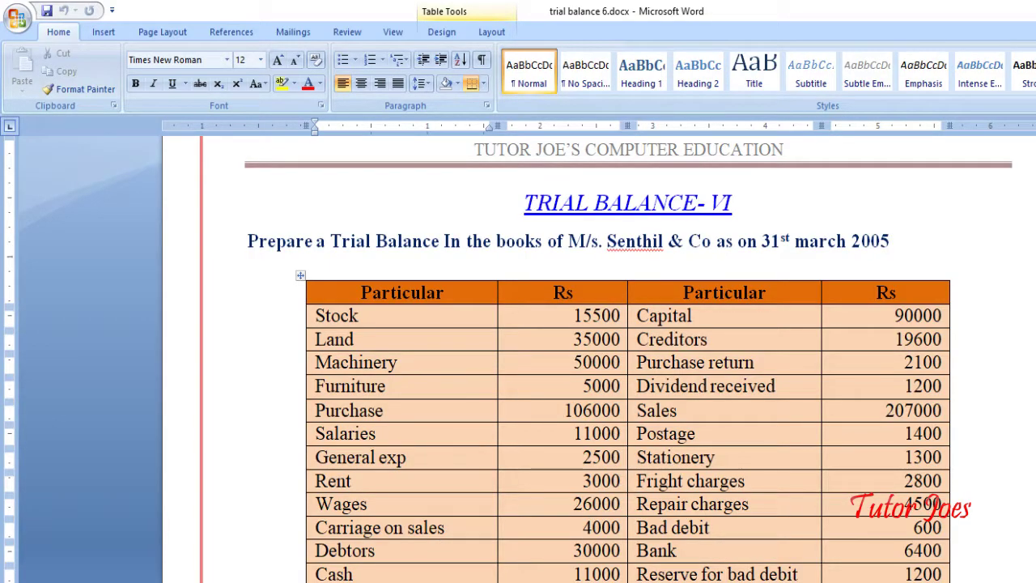
pyautogui.hotkey('alt', 'Tab')
pyautogui.write('26')
pyautogui.press('BackSpace')
pyautogui.write('6')
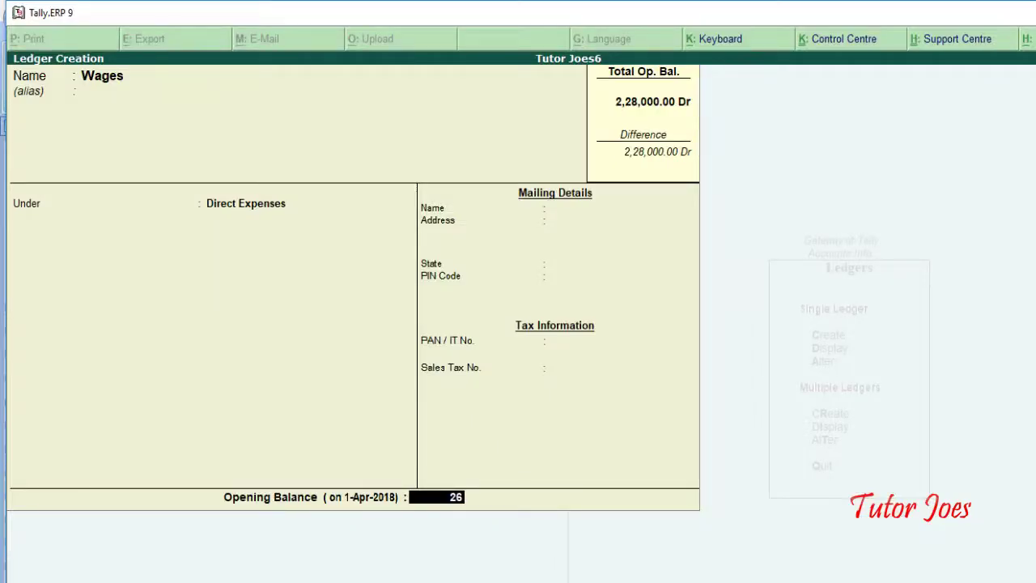
pyautogui.write('000')
pyautogui.press('Return')
pyautogui.press('Return')
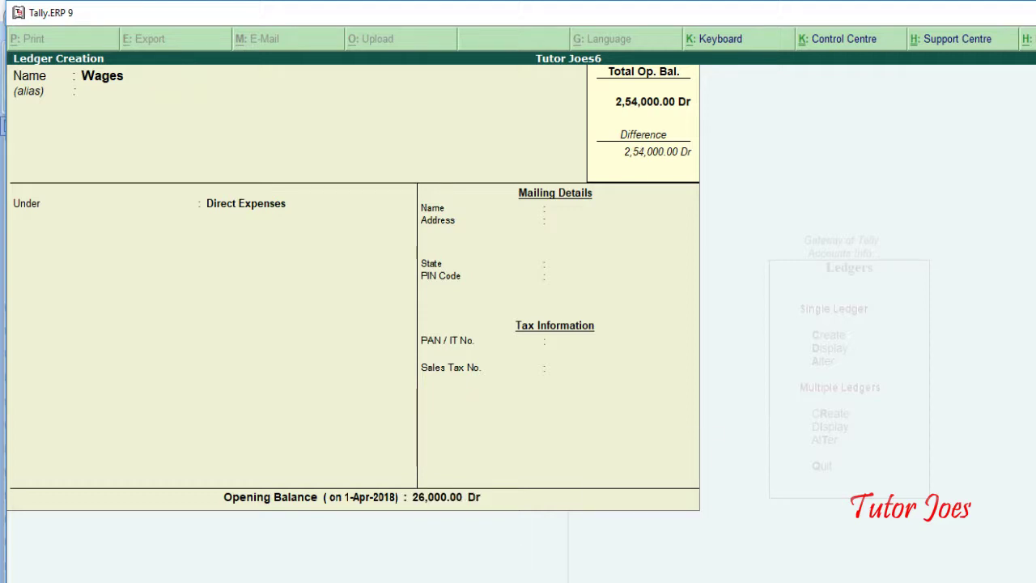
pyautogui.press('Return')
pyautogui.hotkey('alt', 'Tab')
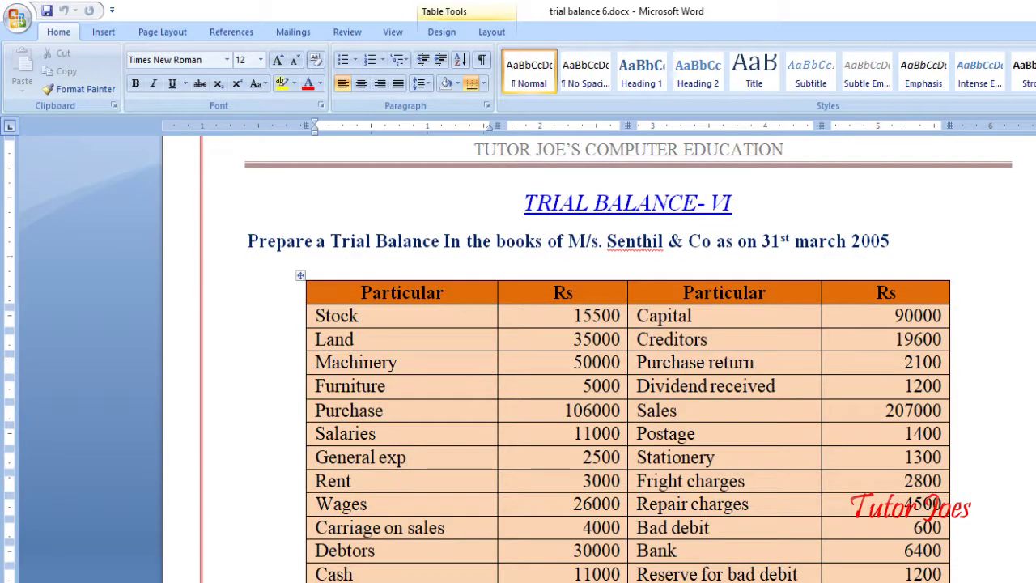
# Step: Save a Carriage on Sales ledger under Indirect Expenses at 4,000 Dr
pyautogui.click(474, 531)
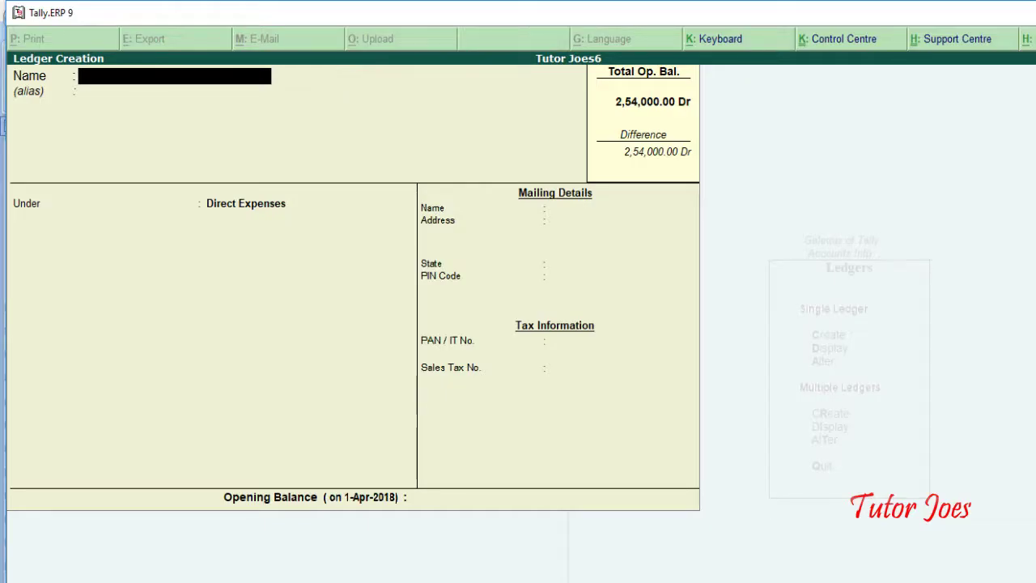
pyautogui.write('Carr')
pyautogui.write('iage')
pyautogui.write(' on Sales')
pyautogui.press('Return')
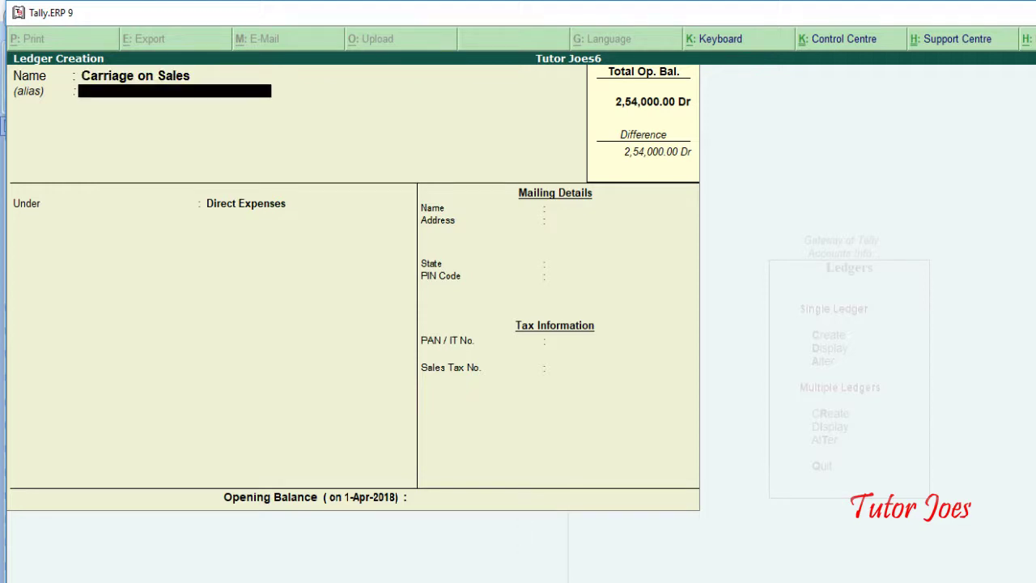
pyautogui.press('Return')
pyautogui.write('Indi')
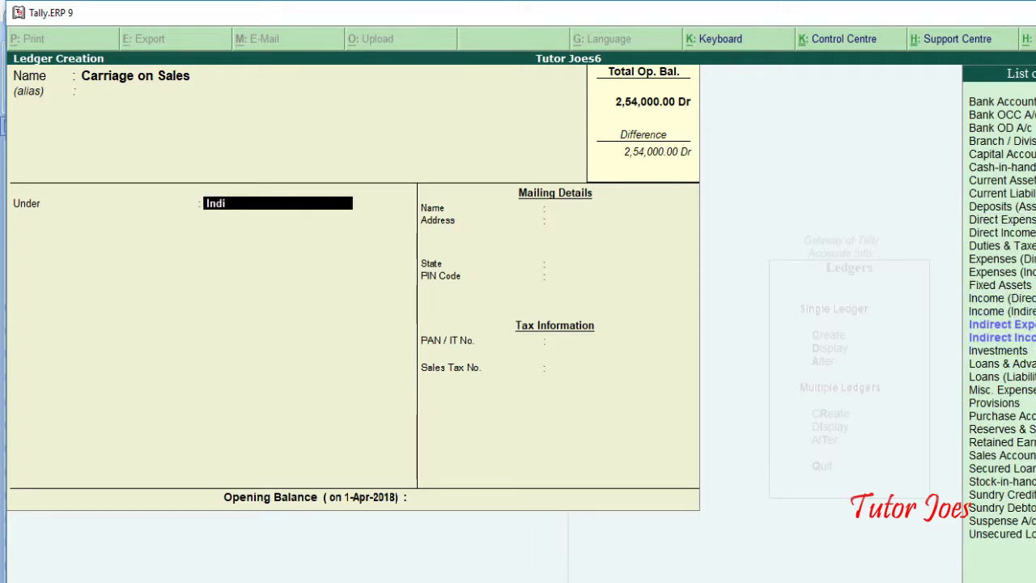
pyautogui.press('Return')
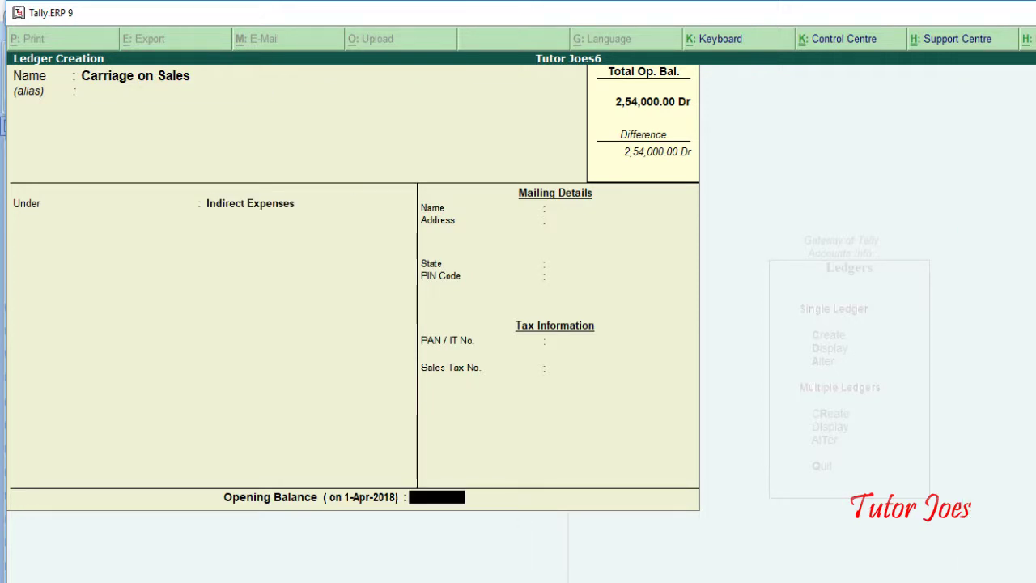
pyautogui.hotkey('alt', 'Tab')
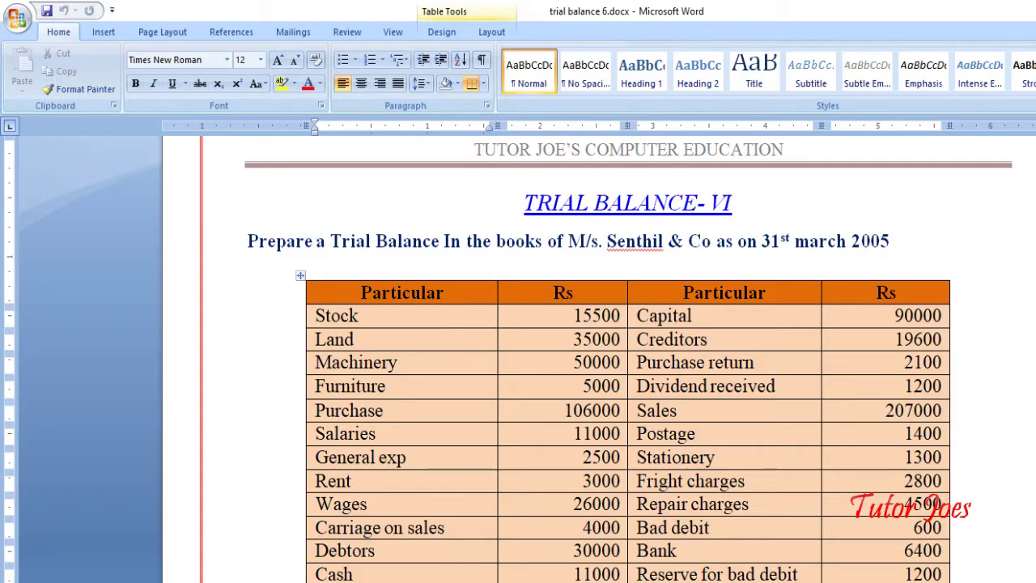
pyautogui.hotkey('alt', 'Tab')
pyautogui.write('4,0')
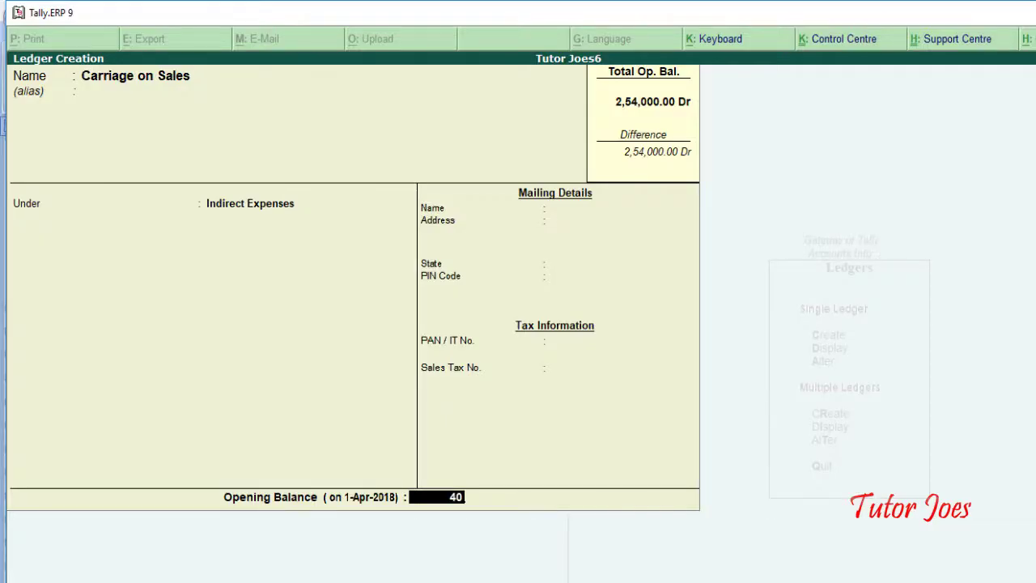
pyautogui.write('00')
pyautogui.press('Return')
pyautogui.press('Return')
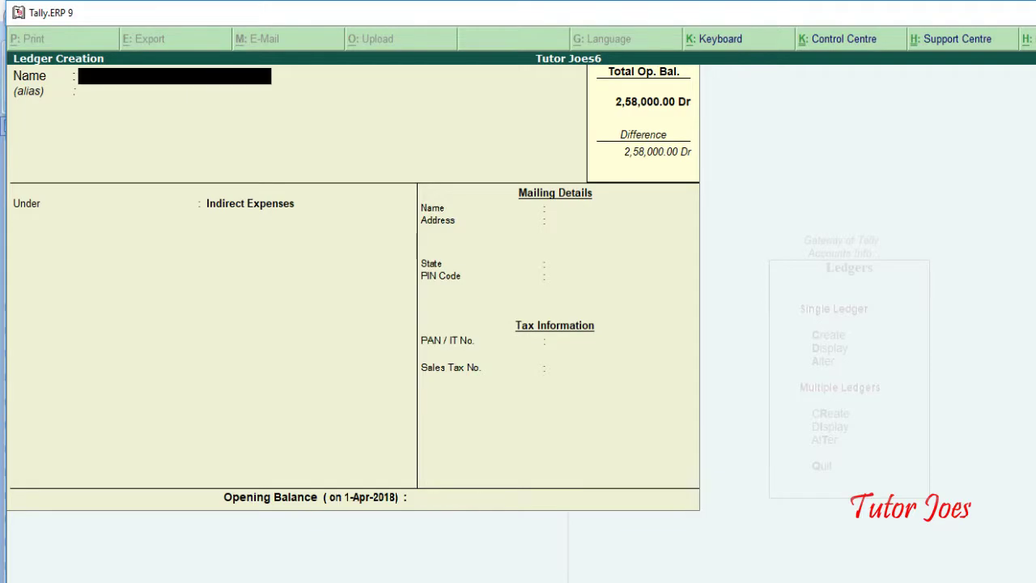
# Step: Save the Sundry Deptors ledger under Sundry Debtors at 30,000 Dr, closing the bill-wise breakup
pyautogui.hotkey('alt', 'Tab')
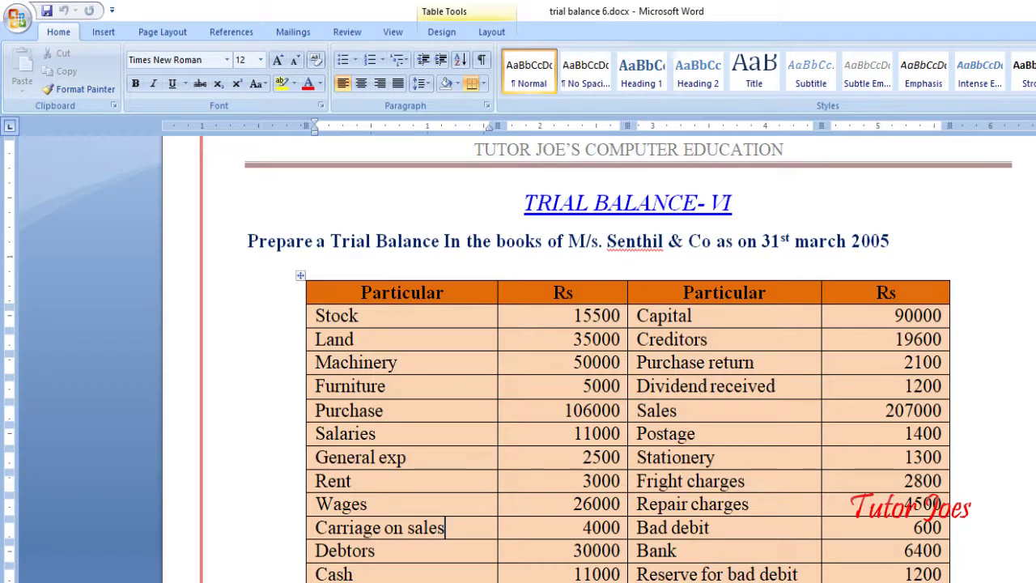
pyautogui.hotkey('alt', 'Tab')
pyautogui.write('Sun')
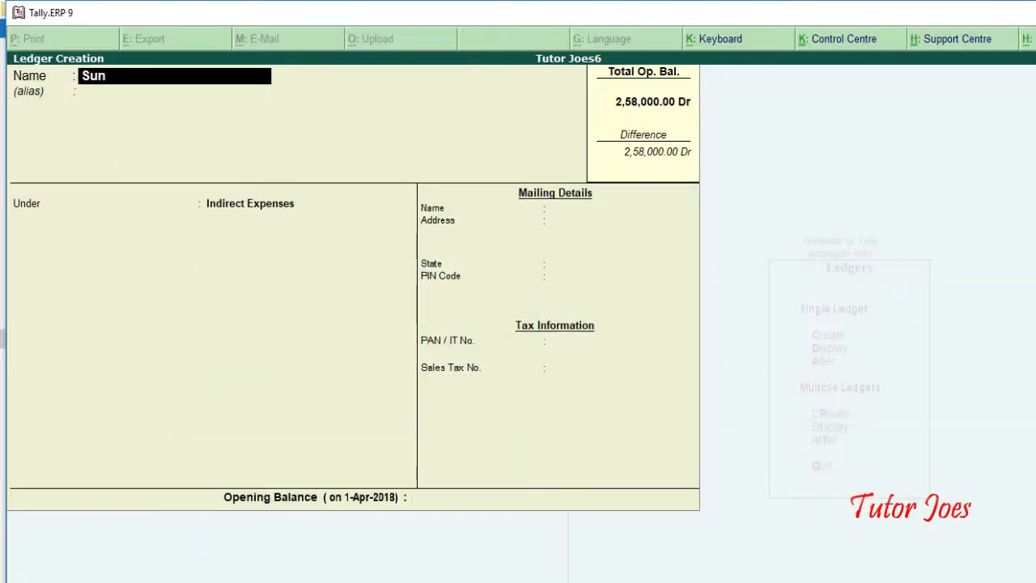
pyautogui.write('dry De')
pyautogui.write('ptors')
pyautogui.press('Return')
pyautogui.press('Return')
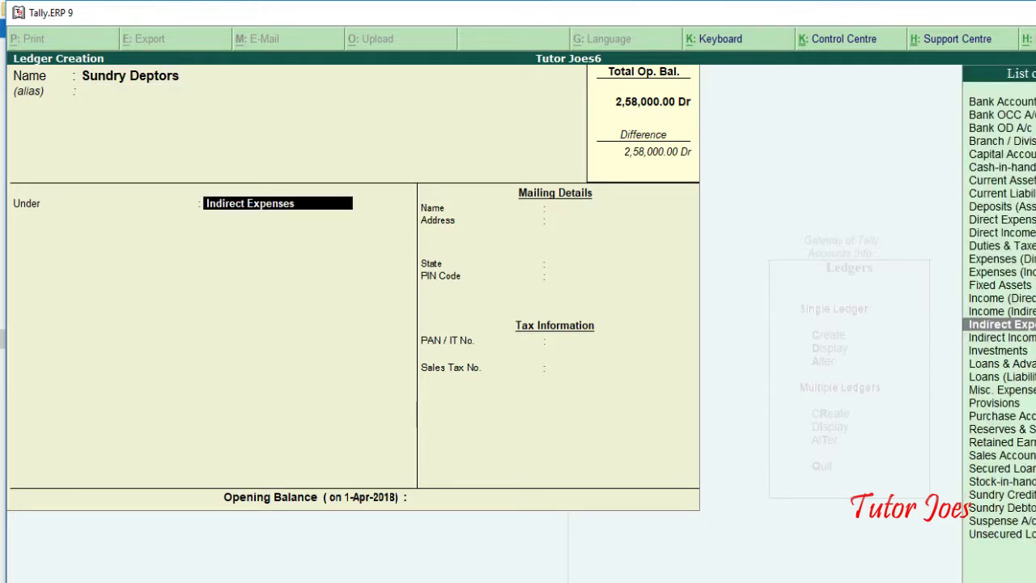
pyautogui.write('Sun')
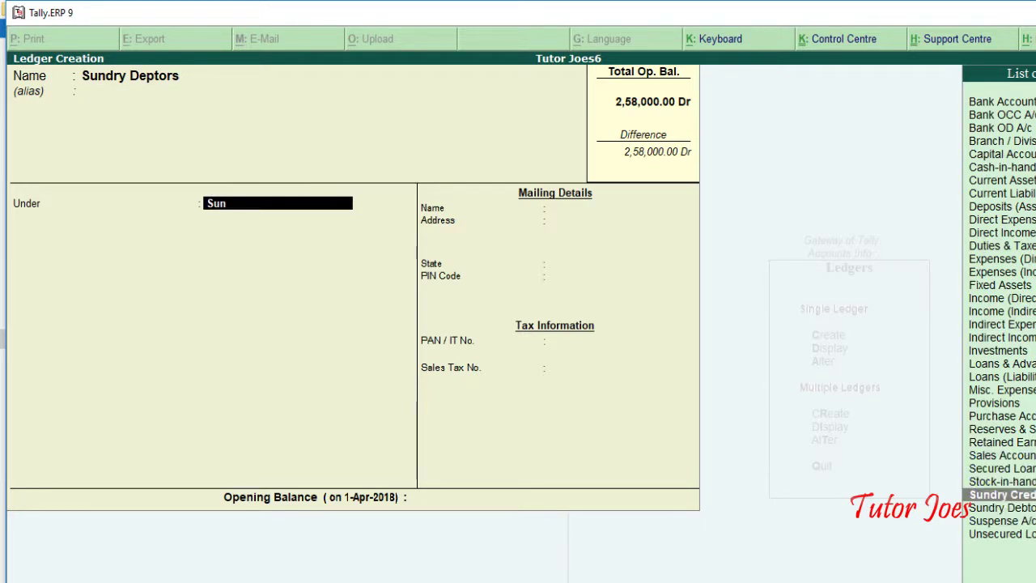
pyautogui.press('Return')
pyautogui.press('Return')
pyautogui.press('Return')
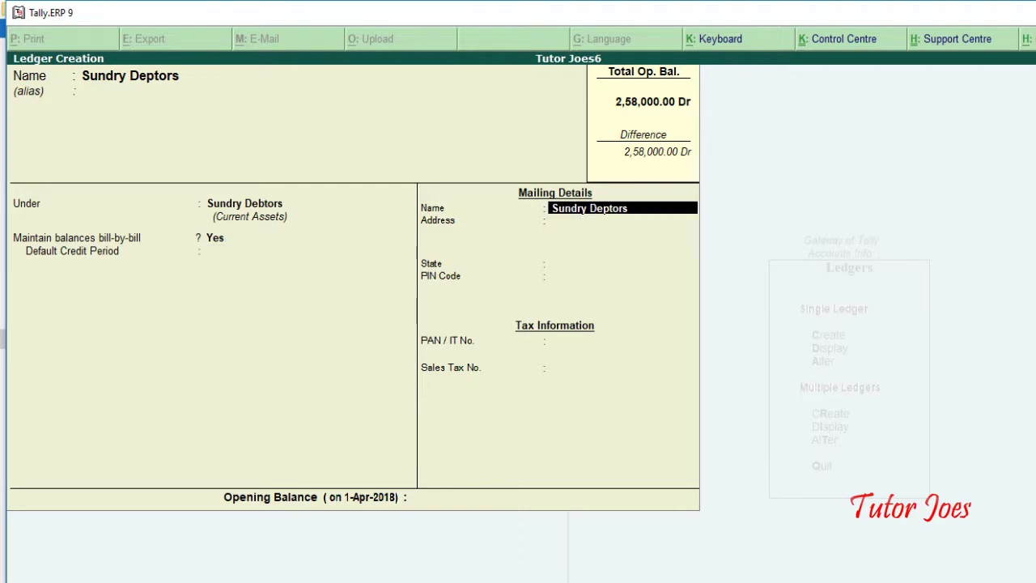
pyautogui.press('Return')
pyautogui.press('Return')
pyautogui.press('Return')
pyautogui.press('Return')
pyautogui.press('Return')
pyautogui.press('Return')
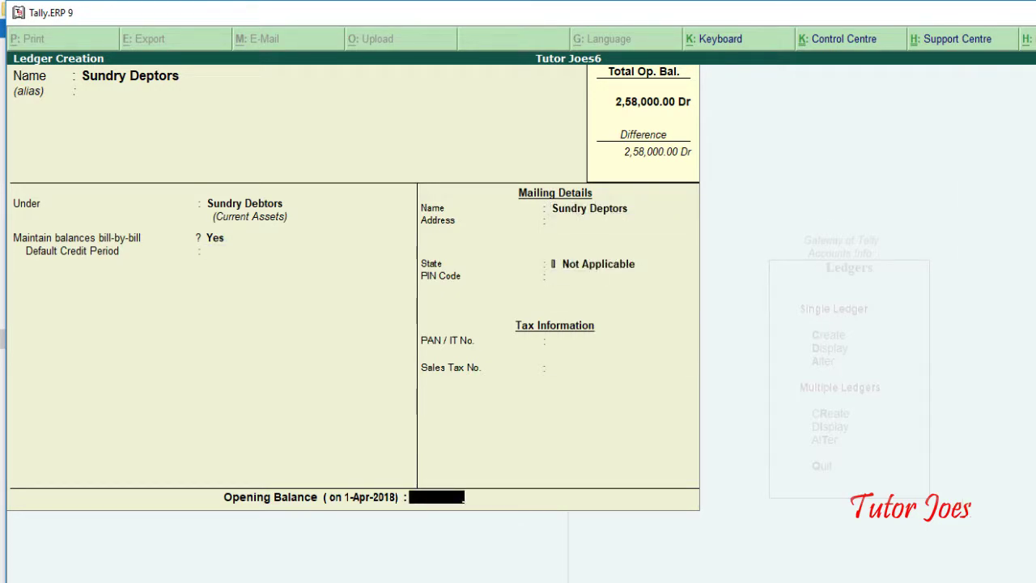
pyautogui.hotkey('alt', 'Tab')
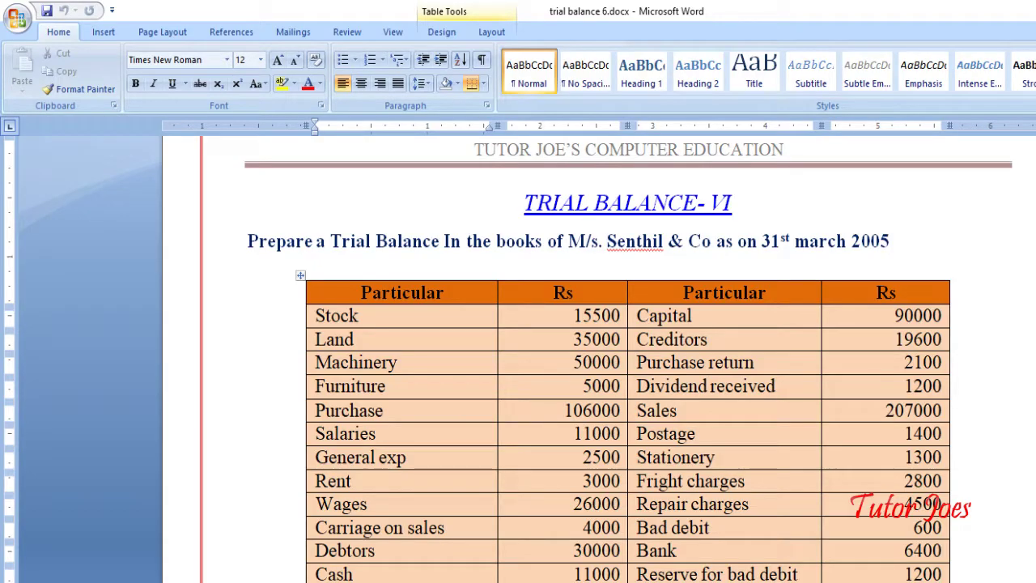
pyautogui.hotkey('alt', 'Tab')
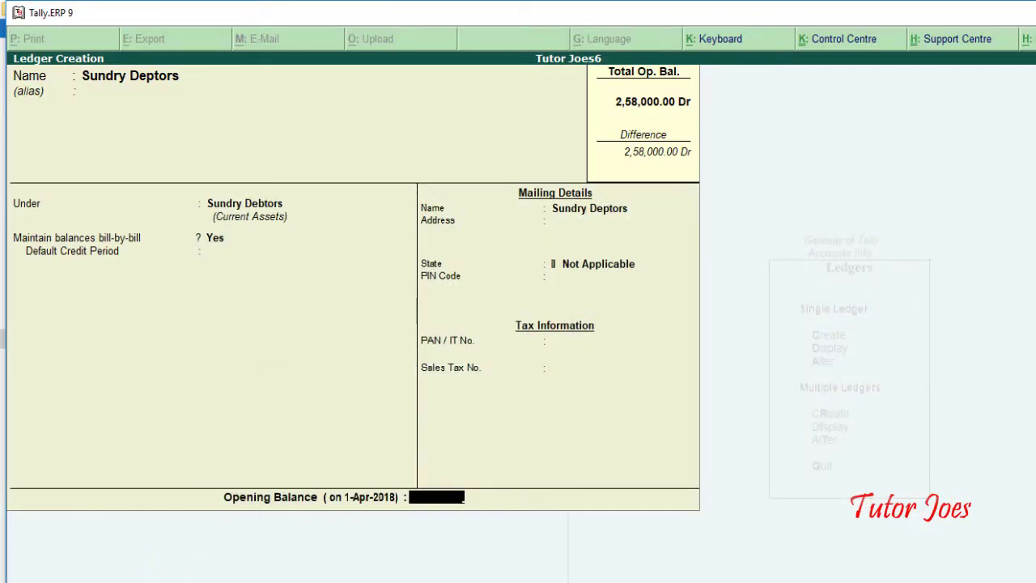
pyautogui.write('30000')
pyautogui.press('Return')
pyautogui.press('Return')
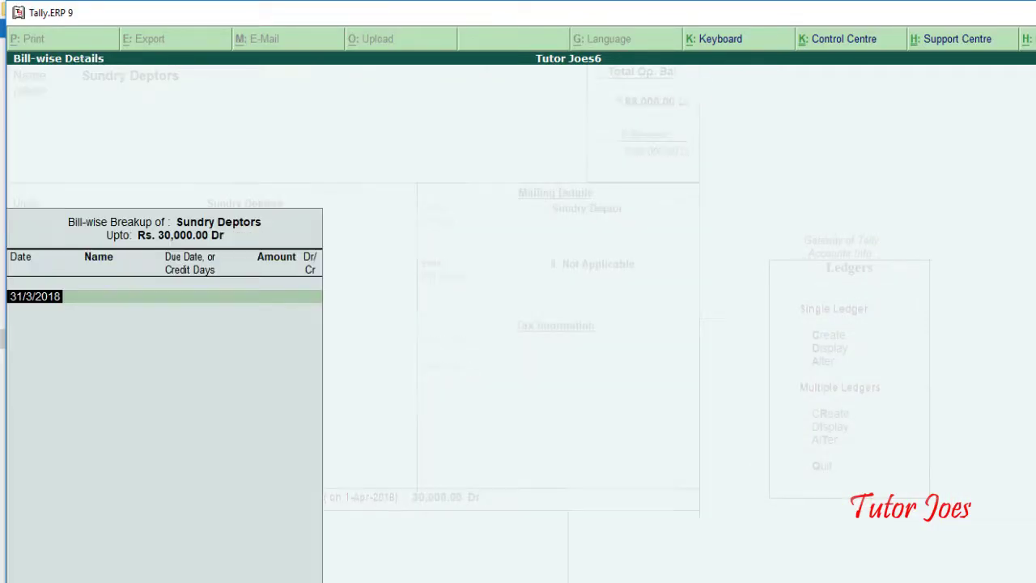
pyautogui.press('Escape')
pyautogui.press('Return')
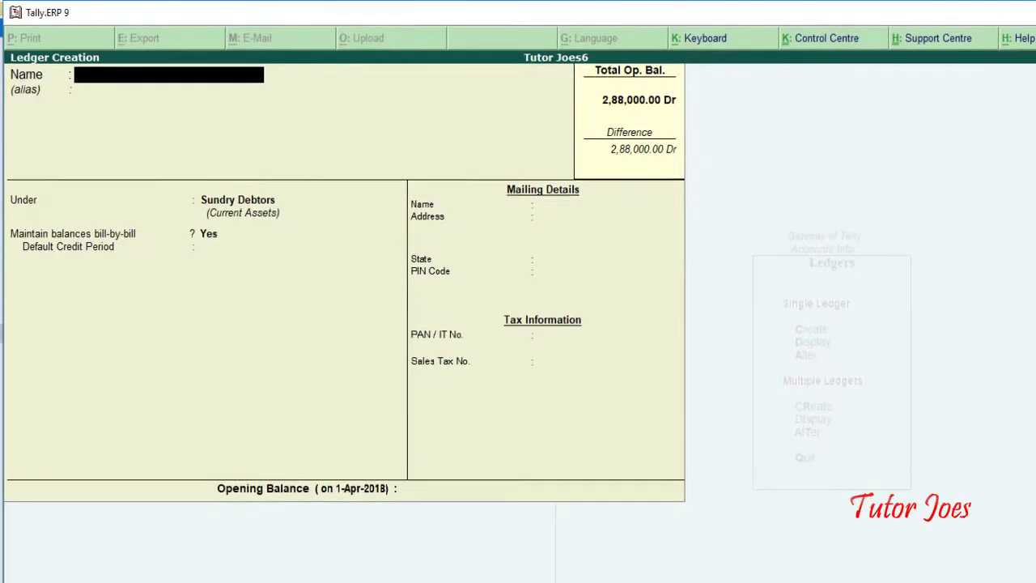
# Step: Page back through the saved ledgers, from Wages to Stock and Machinery, to review them
pyautogui.hotkey('alt', 'Tab')
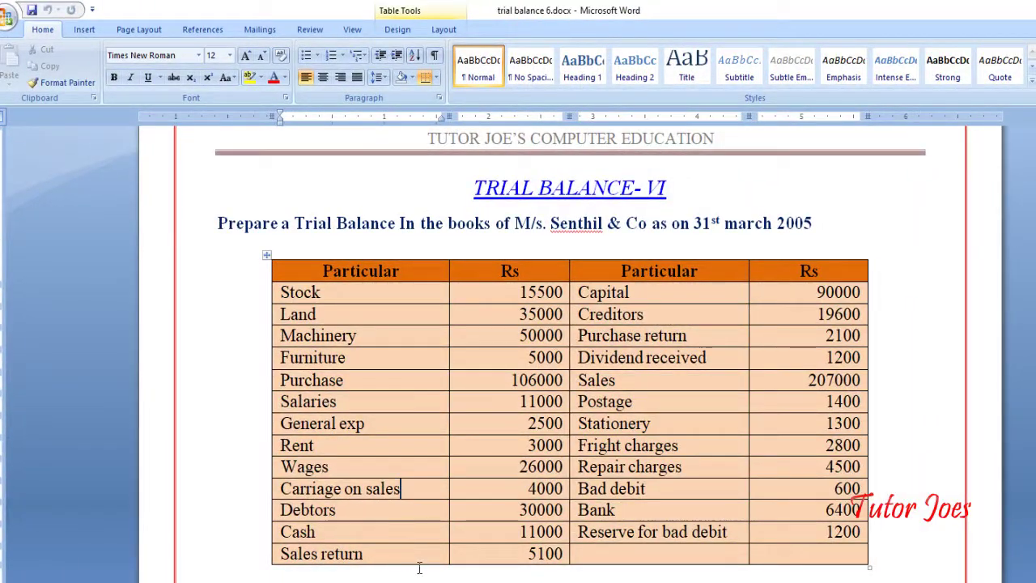
pyautogui.hotkey('alt', 'Tab')
pyautogui.press('pageup')
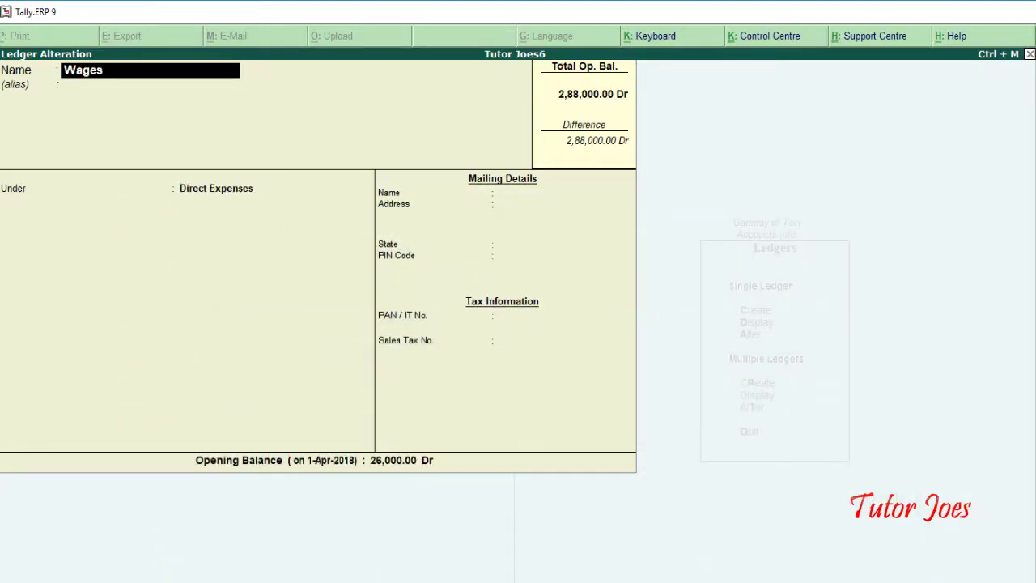
pyautogui.press('pageup')
pyautogui.press('pageup')
pyautogui.press('pageup')
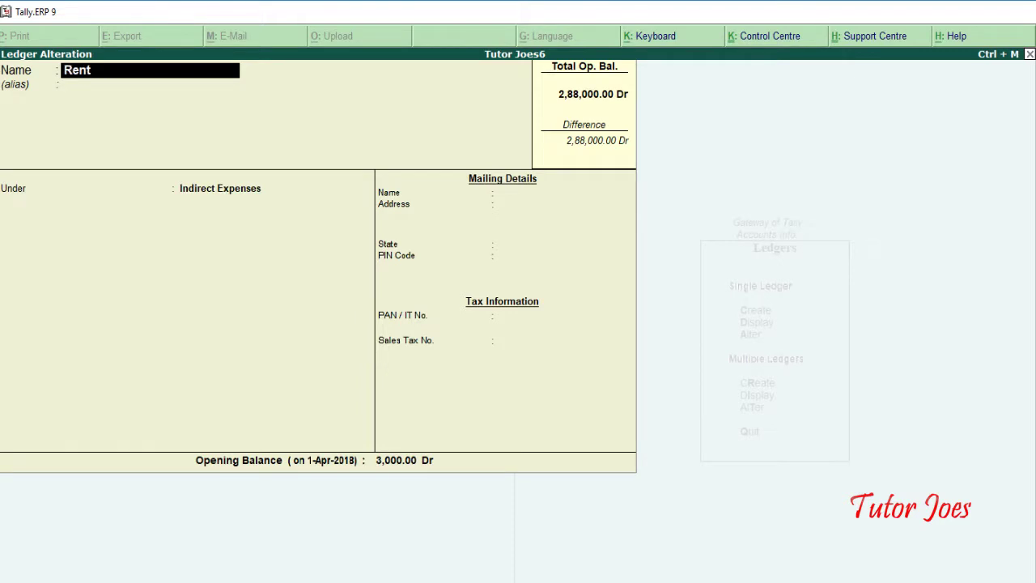
pyautogui.press('pageup')
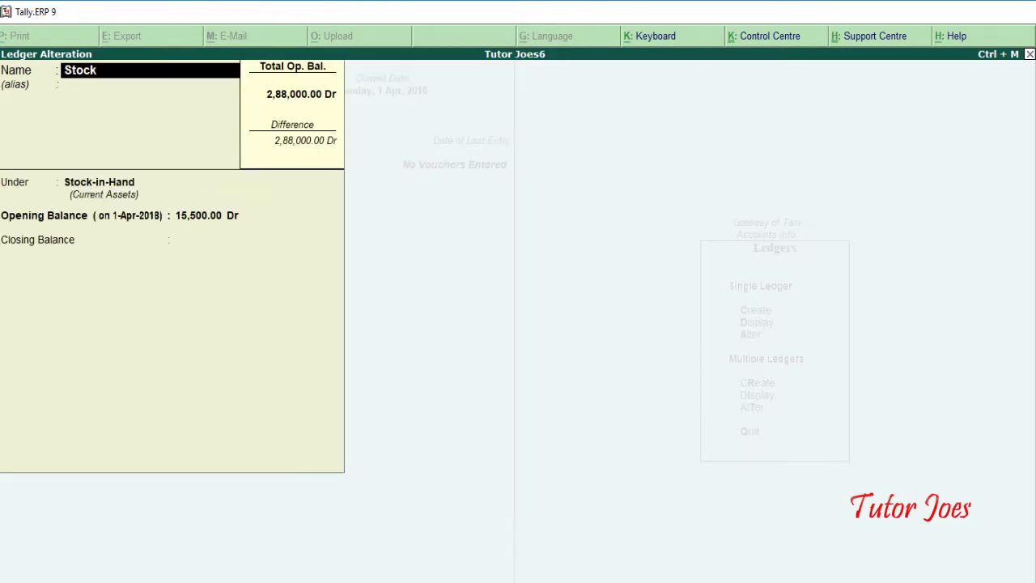
pyautogui.press('pageup')
pyautogui.press('pageup')
pyautogui.press('pageup')
pyautogui.press('pageup')
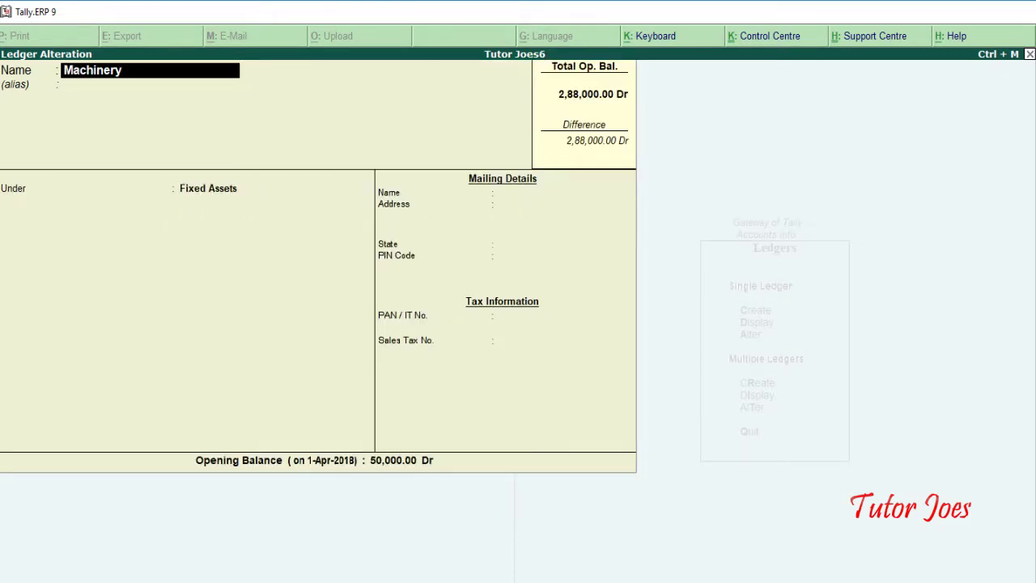
pyautogui.press('pageup')
pyautogui.press('pageup')
pyautogui.press('pageup')
pyautogui.press('pageup')
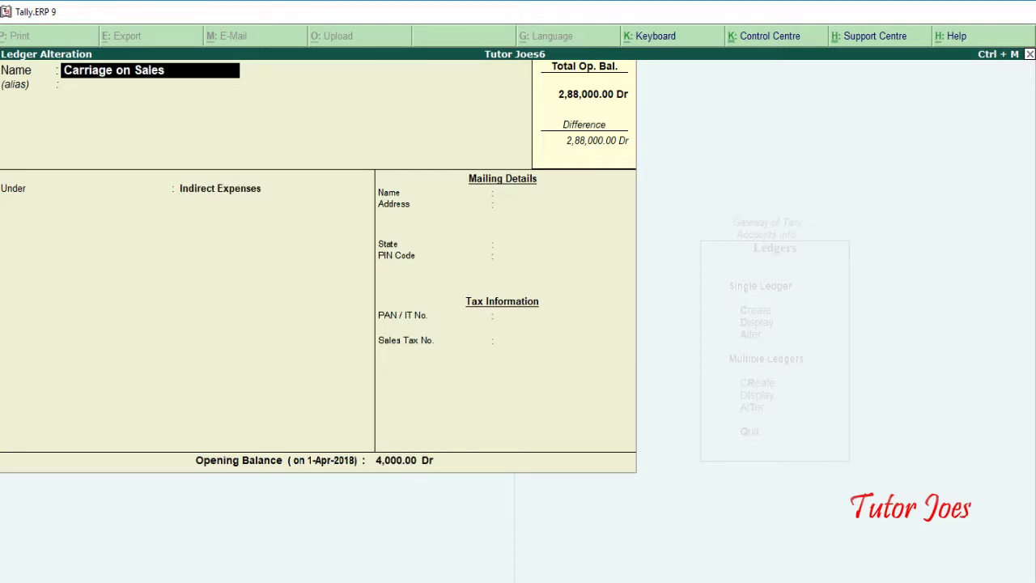
# Step: Give the existing Cash ledger an 11,000 Dr opening balance and save it
pyautogui.press('pagedown')
pyautogui.press('Return')
pyautogui.press('Return')
pyautogui.press('Return')
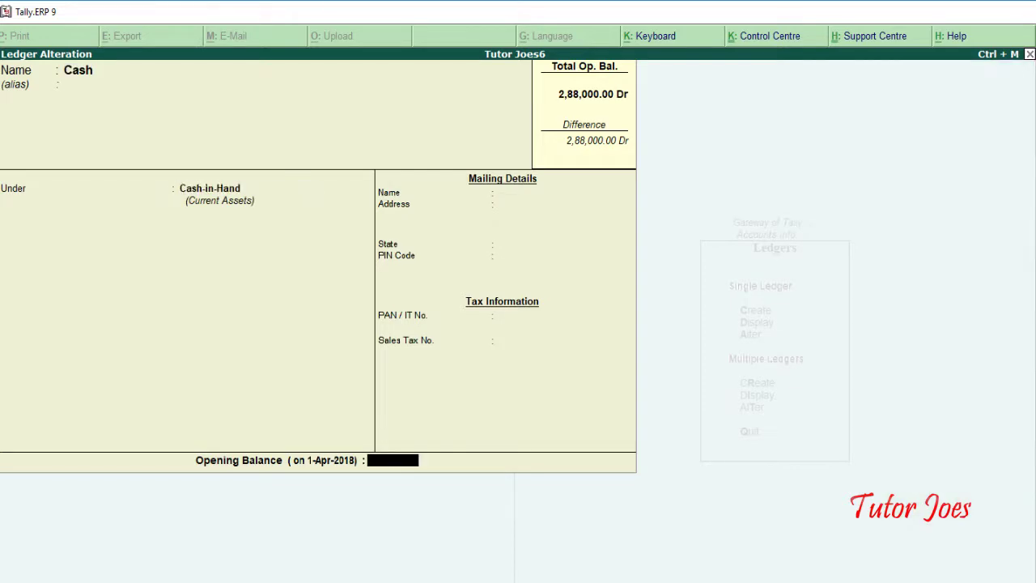
pyautogui.hotkey('alt', 'Tab')
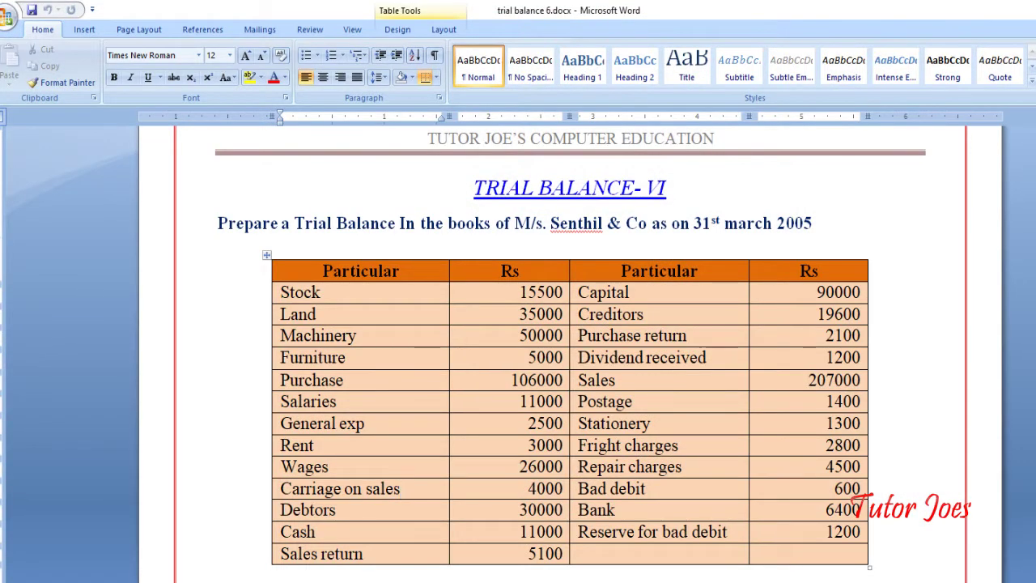
pyautogui.hotkey('alt', 'Tab')
pyautogui.write('11,000')
pyautogui.press('Return')
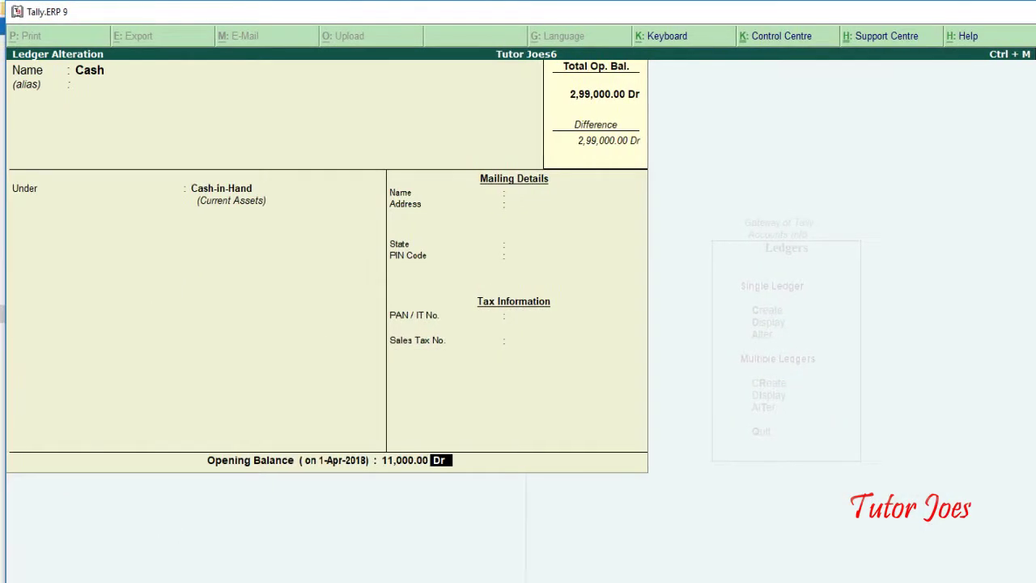
pyautogui.press('Return')
pyautogui.press('Return')
pyautogui.hotkey('alt', 'Tab')
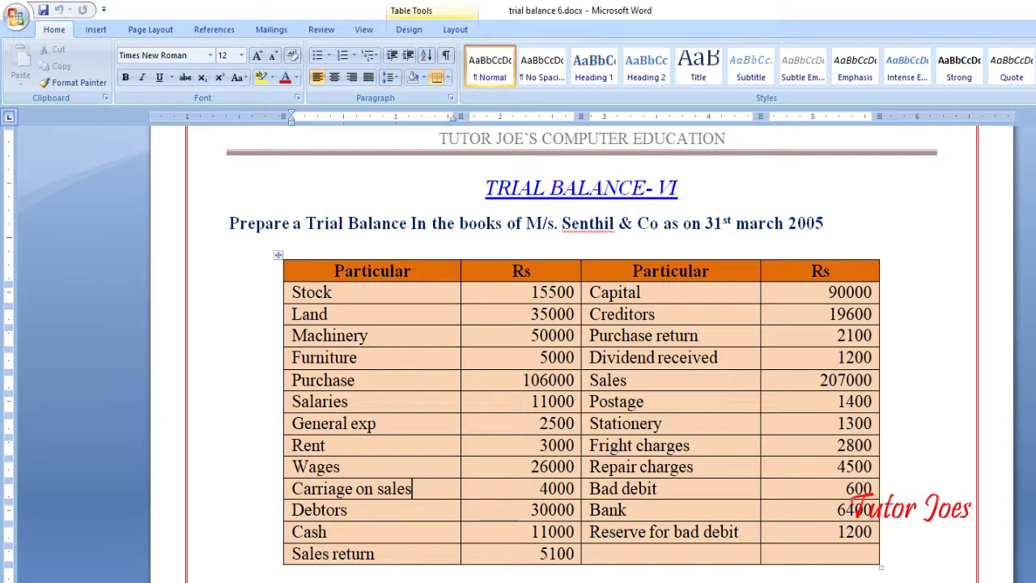
# Step: Create the Sales Return ledger under Sales Accounts with a 5,100 Dr opening balance
pyautogui.hotkey('alt', 'Tab')
pyautogui.write('Sales')
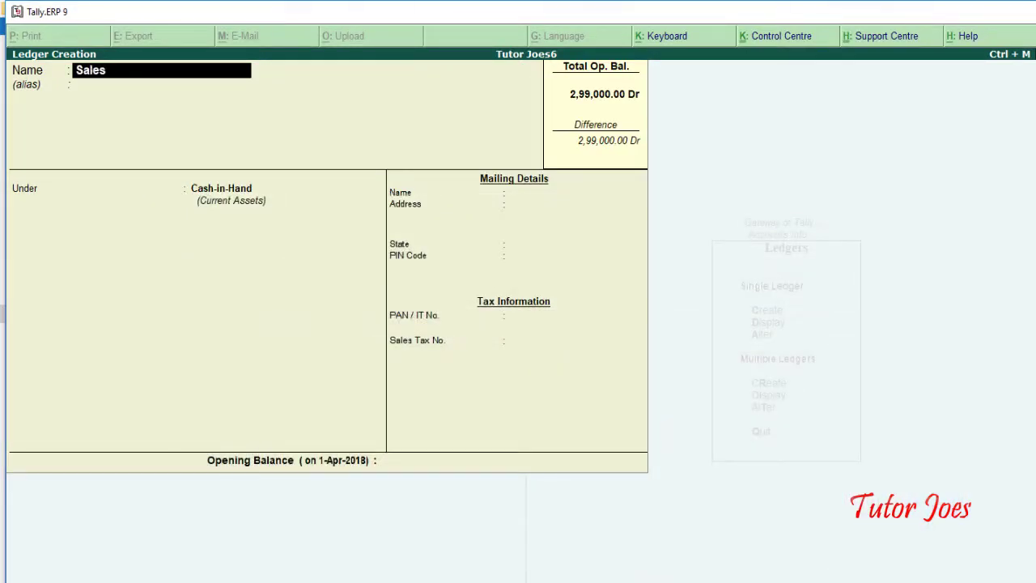
pyautogui.write(' Return')
pyautogui.press('Return')
pyautogui.write('Sales')
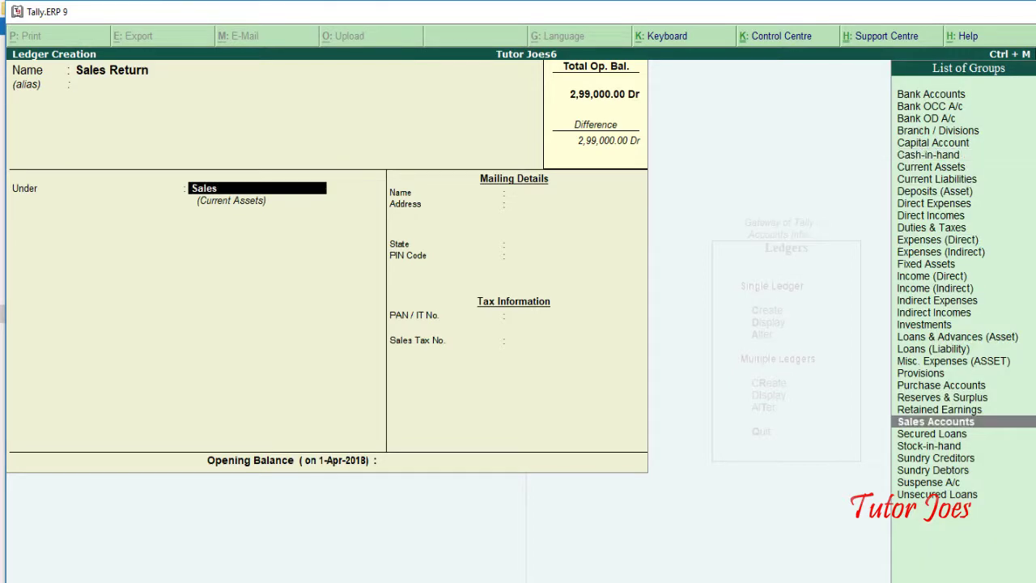
pyautogui.press('Return')
pyautogui.write('5')
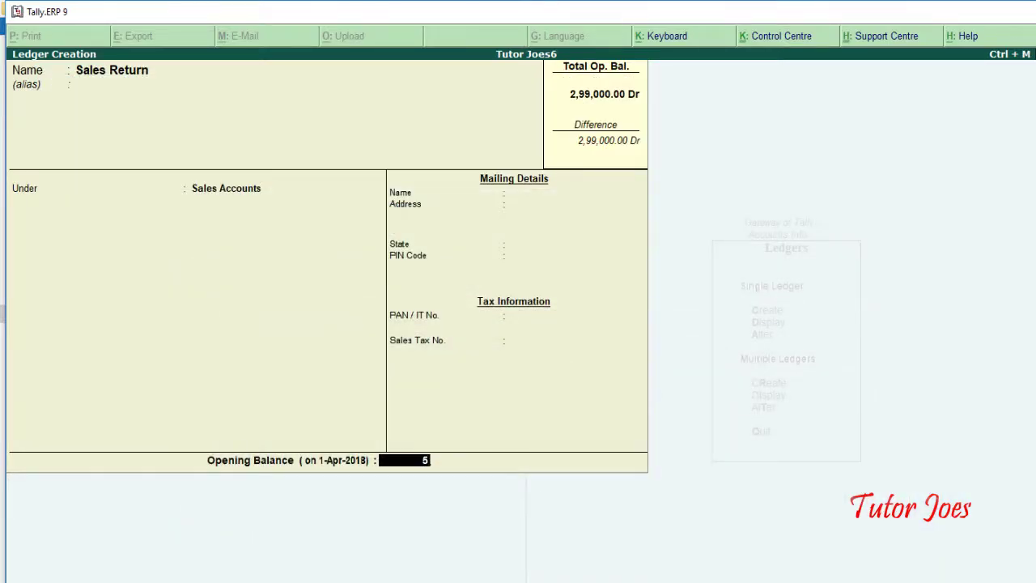
pyautogui.write('100')
pyautogui.press('Return')
pyautogui.write('c')
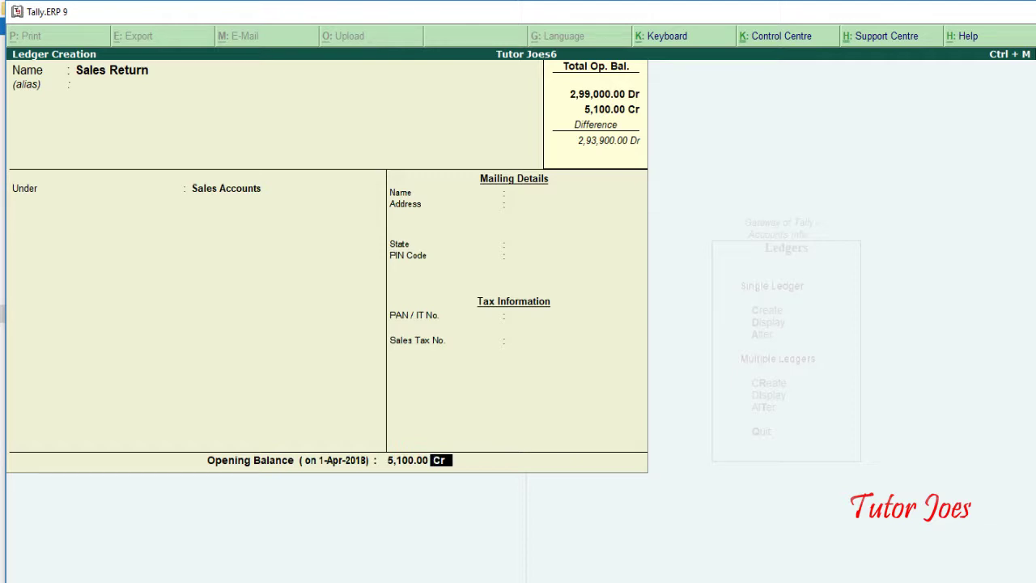
pyautogui.write('D')
pyautogui.press('Return')
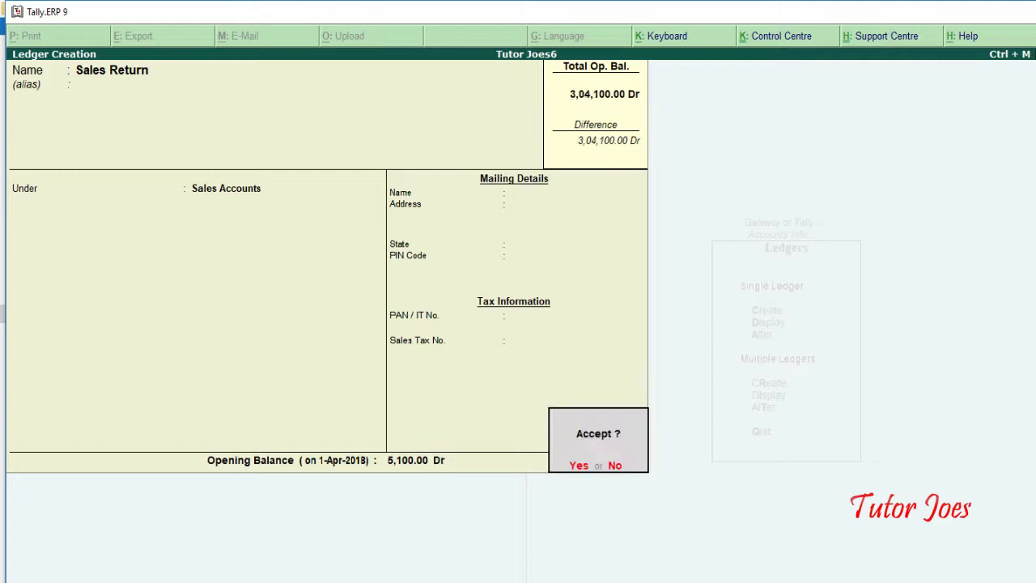
pyautogui.press('Return')
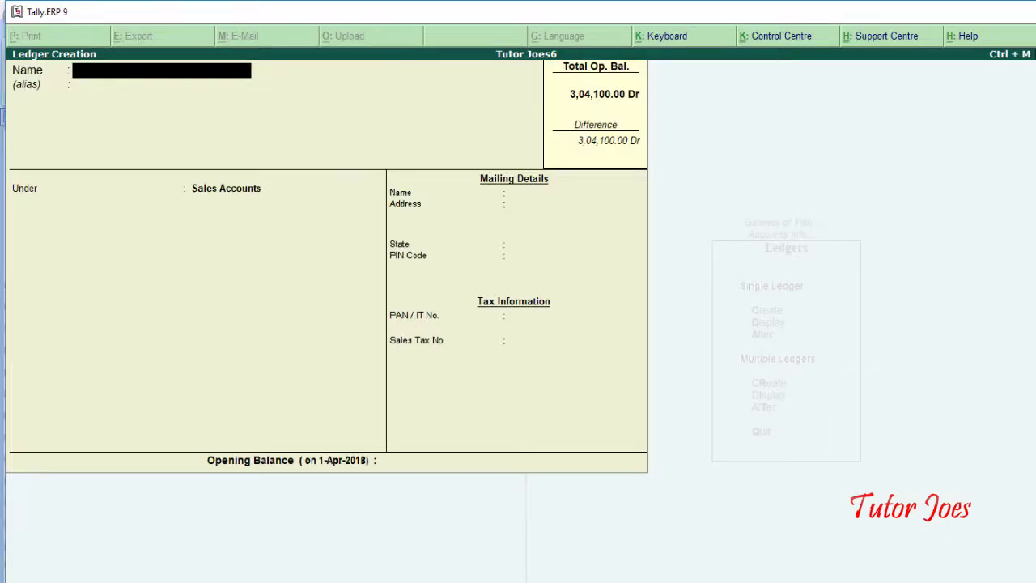
# Step: Create the Capital ledger under Capital Account with a 90,000 Cr opening balance
pyautogui.write('Capi')
pyautogui.write('ta')
pyautogui.press('Return')
pyautogui.press('Return')
pyautogui.write('C')
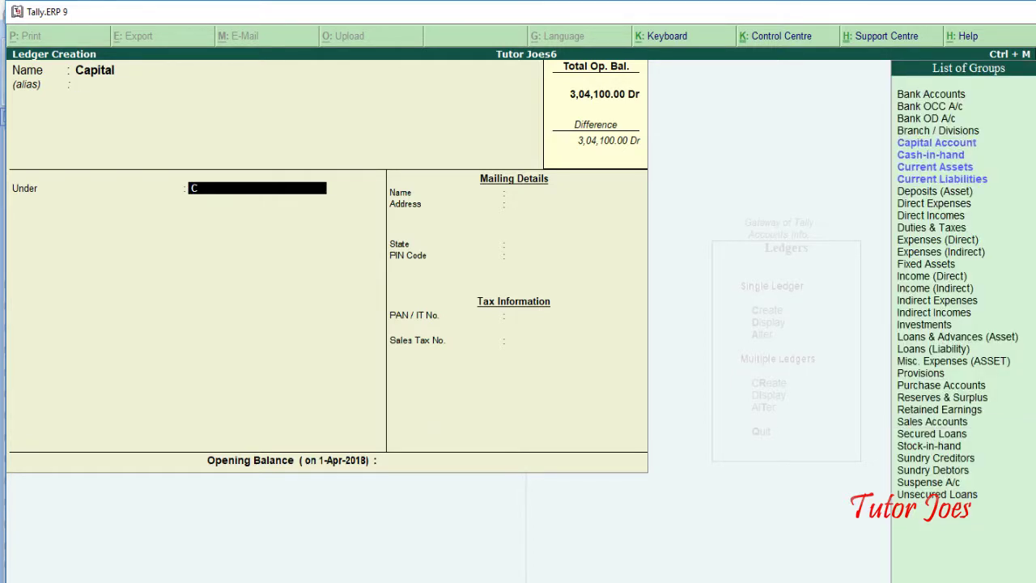
pyautogui.write('ap')
pyautogui.press('Return')
pyautogui.press('Return')
pyautogui.press('Return')
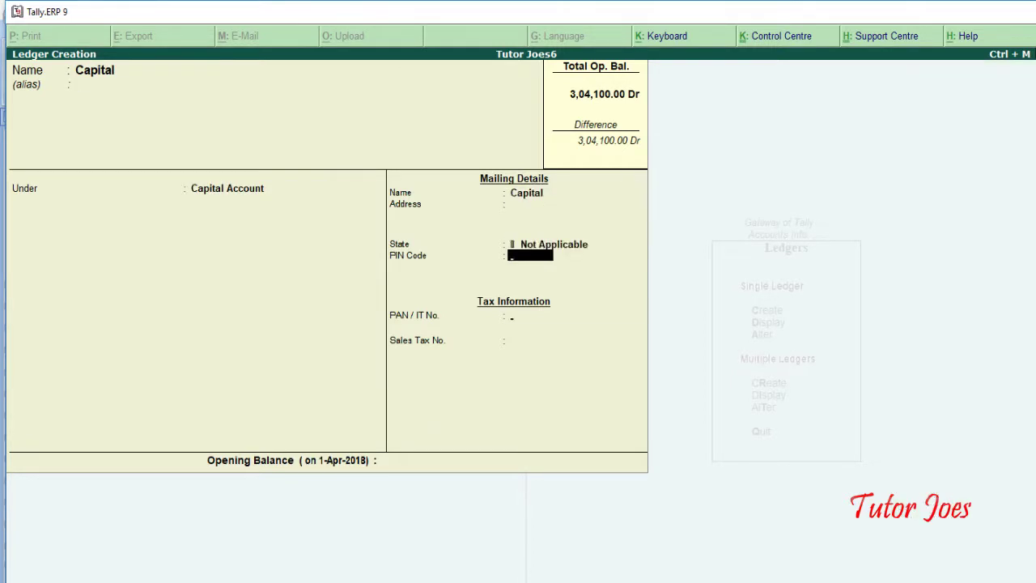
pyautogui.press('Return')
pyautogui.press('Return')
pyautogui.press('Return')
pyautogui.press('Return')
pyautogui.hotkey('alt', 'Tab')
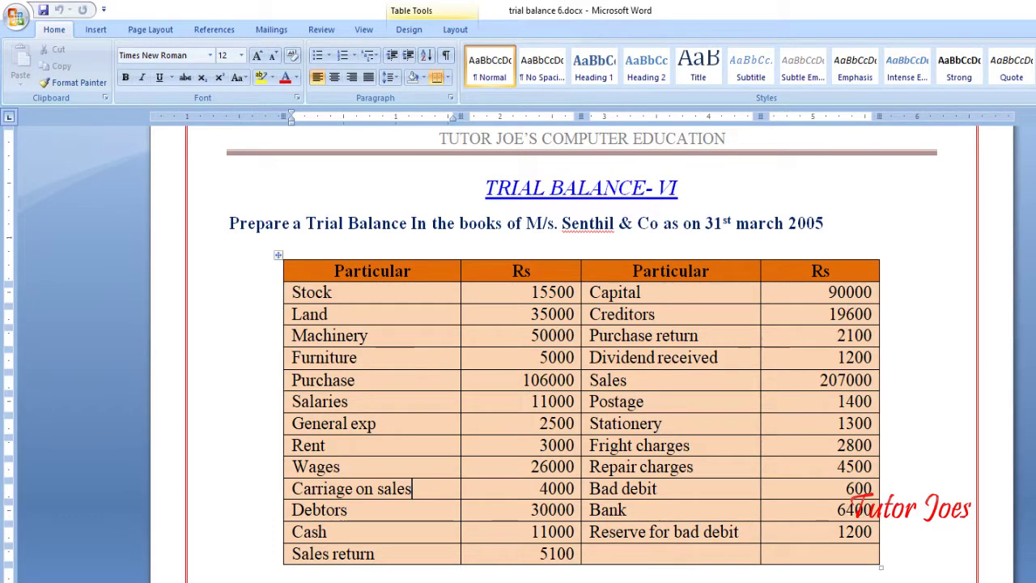
pyautogui.hotkey('alt', 'Tab')
pyautogui.write('9000')
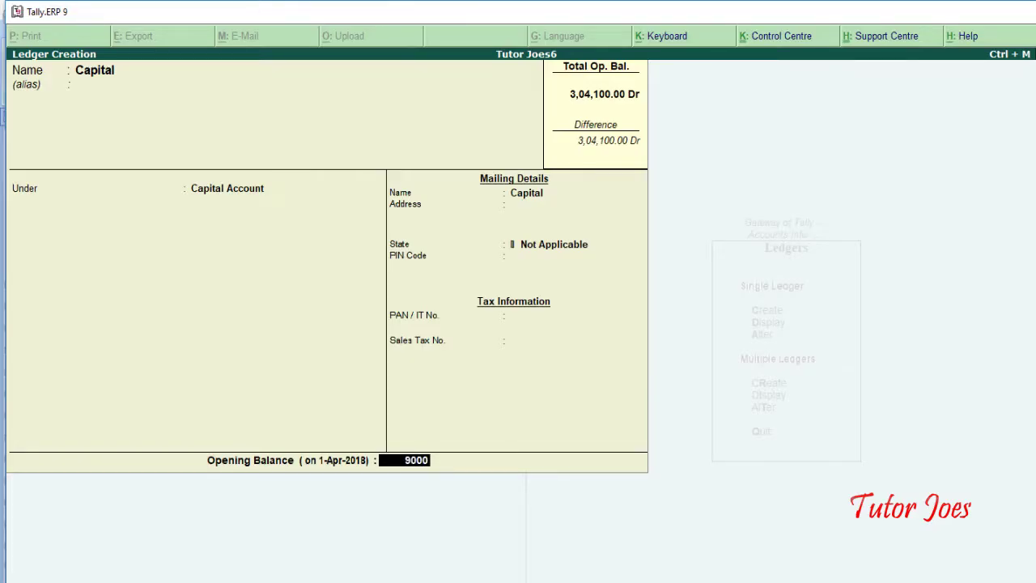
pyautogui.write('0')
pyautogui.press('Return')
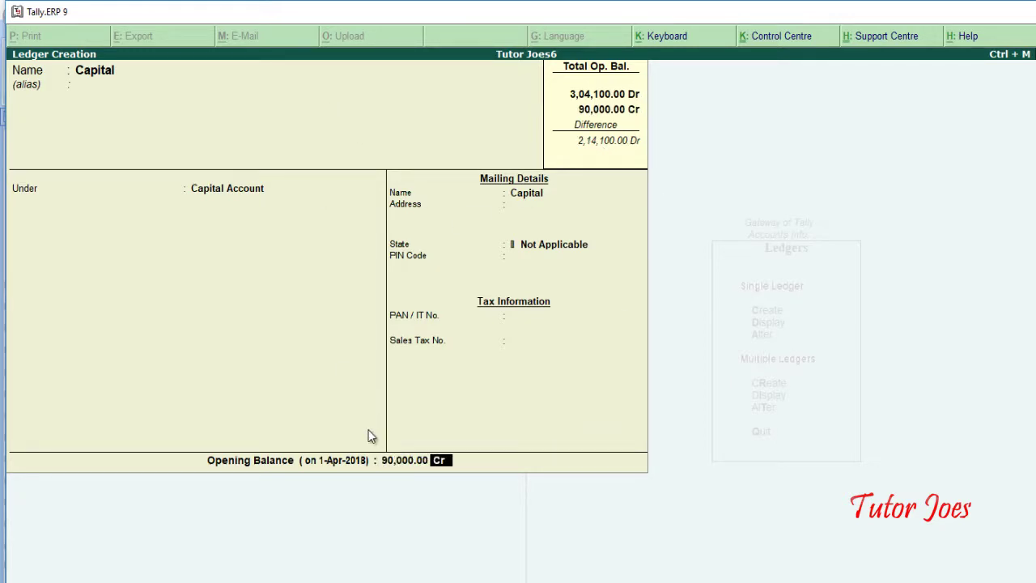
pyautogui.press('Return')
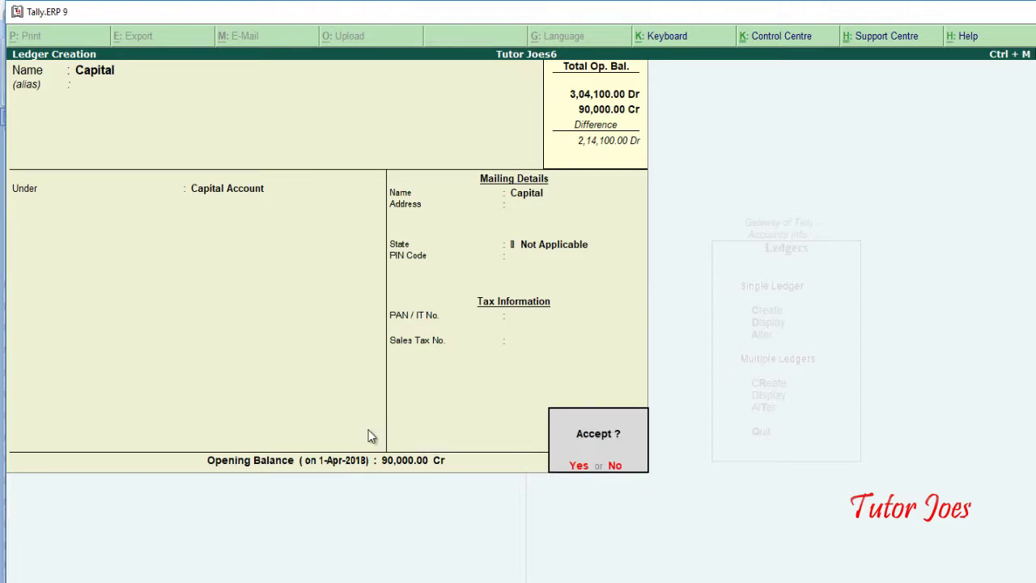
pyautogui.press('Return')
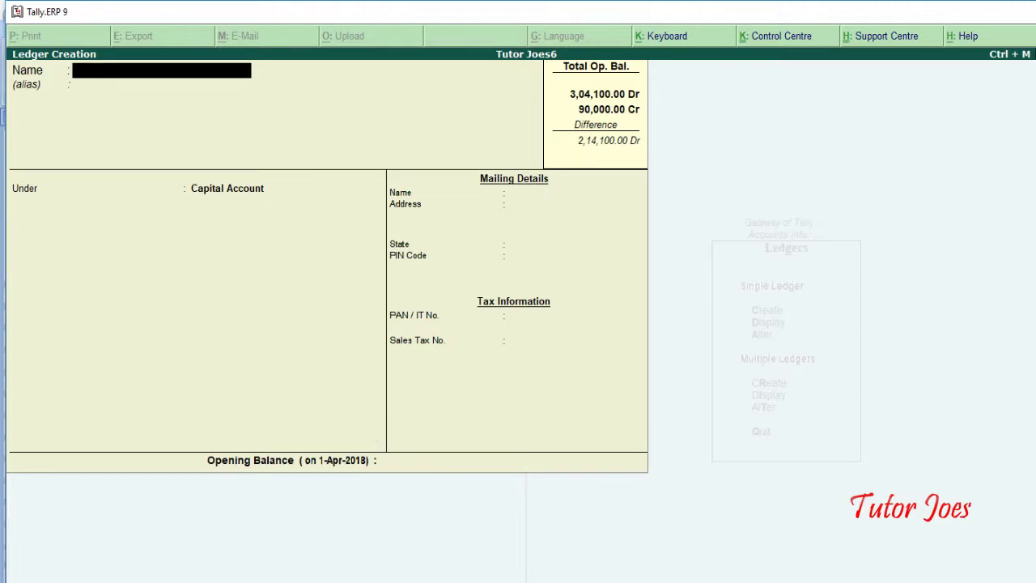
# Step: Save ledger Creditors under Sundry Creditors at 19,600 Cr, accepting the bill-wise breakup
pyautogui.hotkey('alt', 'Tab')
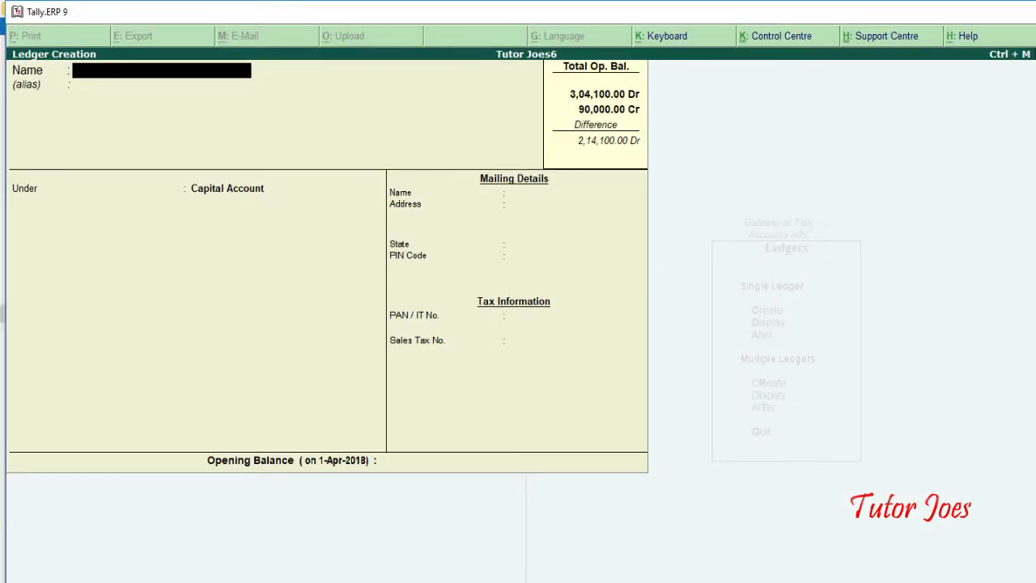
pyautogui.write('Creditor')
pyautogui.write('rs')
pyautogui.press('Return')
pyautogui.write('Sun')
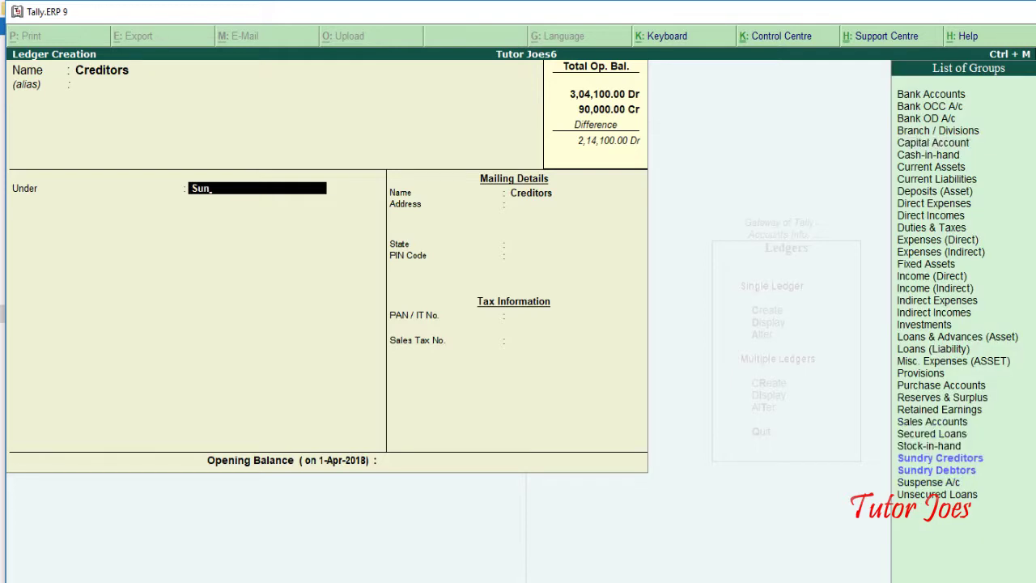
pyautogui.press('Return')
pyautogui.press('Return')
pyautogui.press('Return')
pyautogui.press('Return')
pyautogui.press('Return')
pyautogui.press('Return')
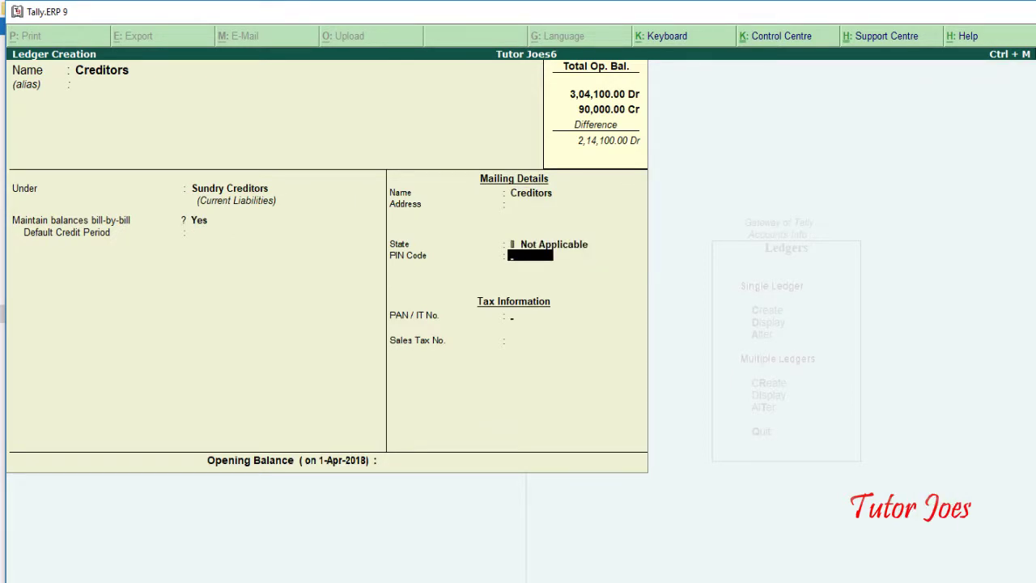
pyautogui.press('Return')
pyautogui.press('Return')
pyautogui.press('Return')
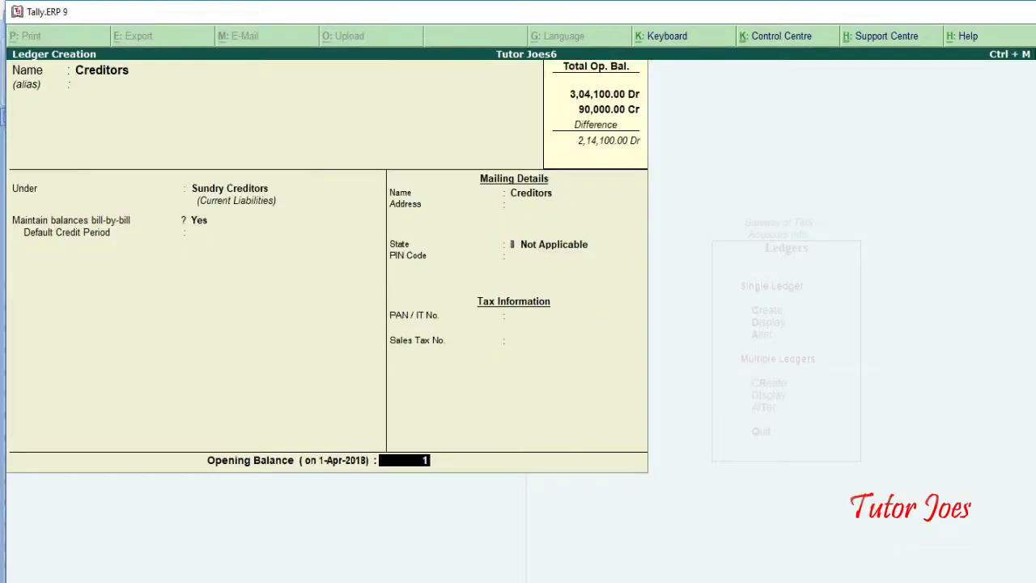
pyautogui.write('9,6')
pyautogui.write('00')
pyautogui.press('Return')
pyautogui.press('Return')
pyautogui.press('Return')
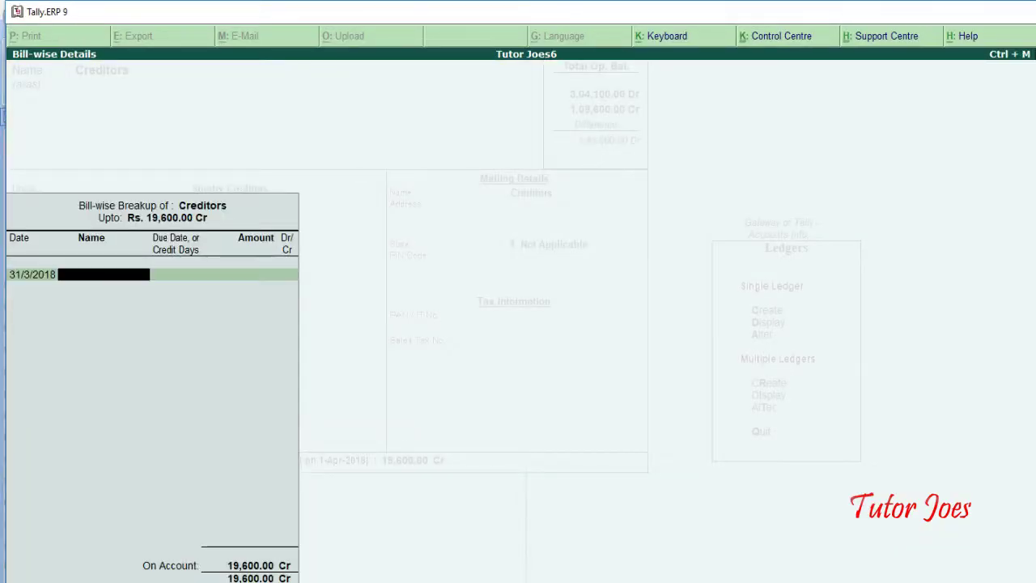
pyautogui.press('Return')
pyautogui.press('Return')
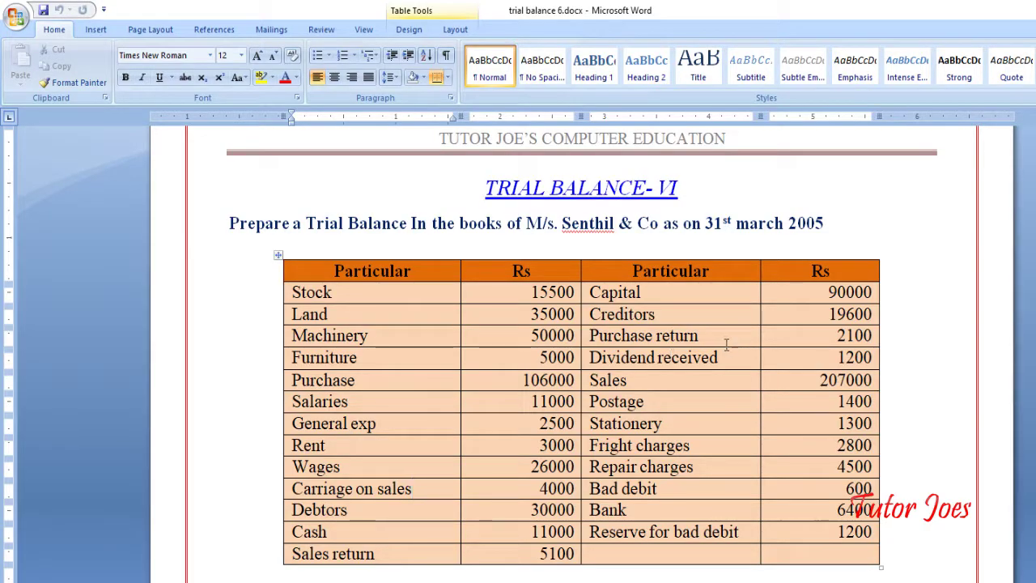
# Step: Create the Purchase Return ledger with a 2,100 Cr opening balance
pyautogui.click(726, 338)
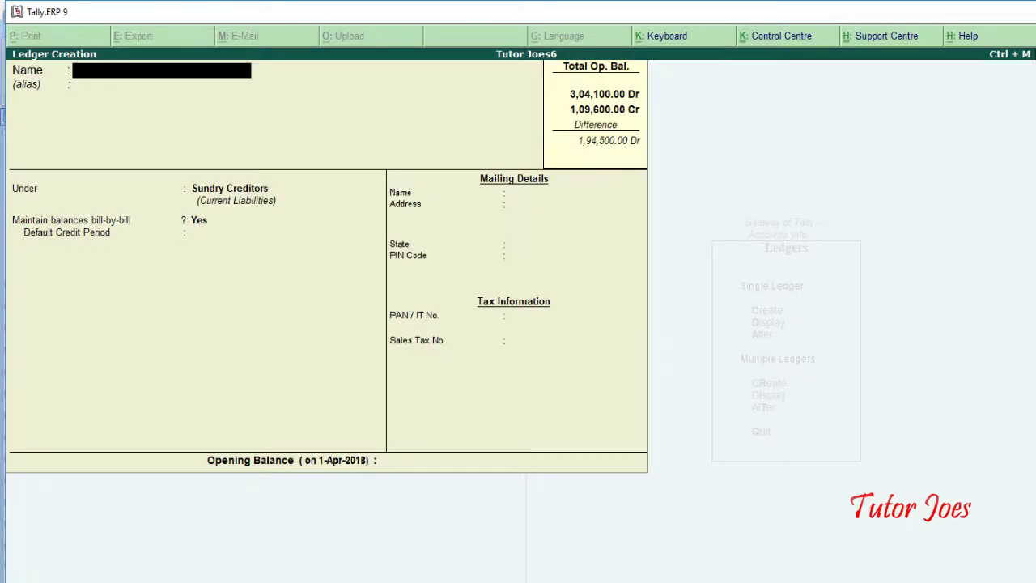
pyautogui.write('Purcha')
pyautogui.write('se Ret')
pyautogui.write('urn')
pyautogui.press('Return')
pyautogui.write('P')
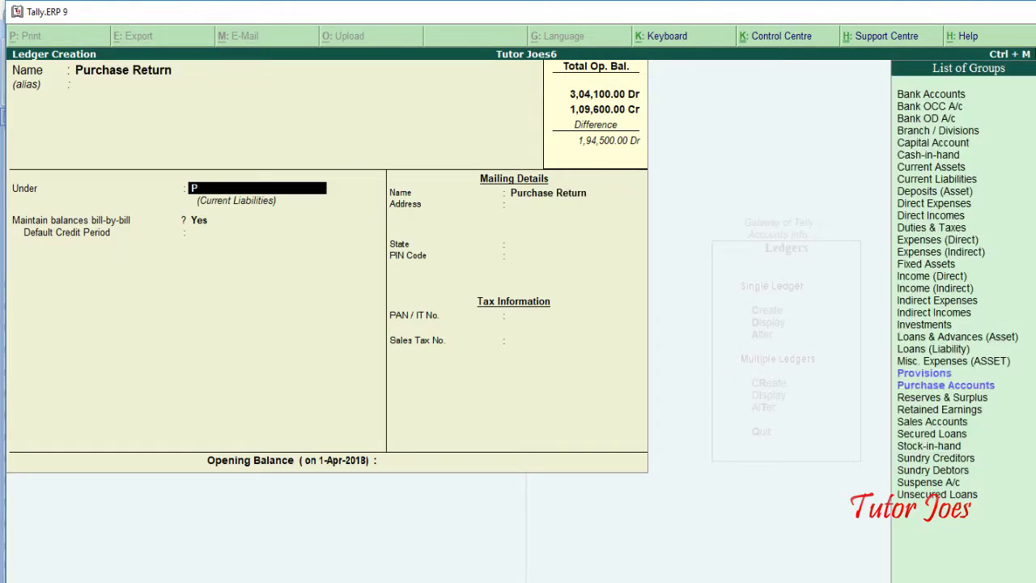
pyautogui.write('u')
pyautogui.press('Return')
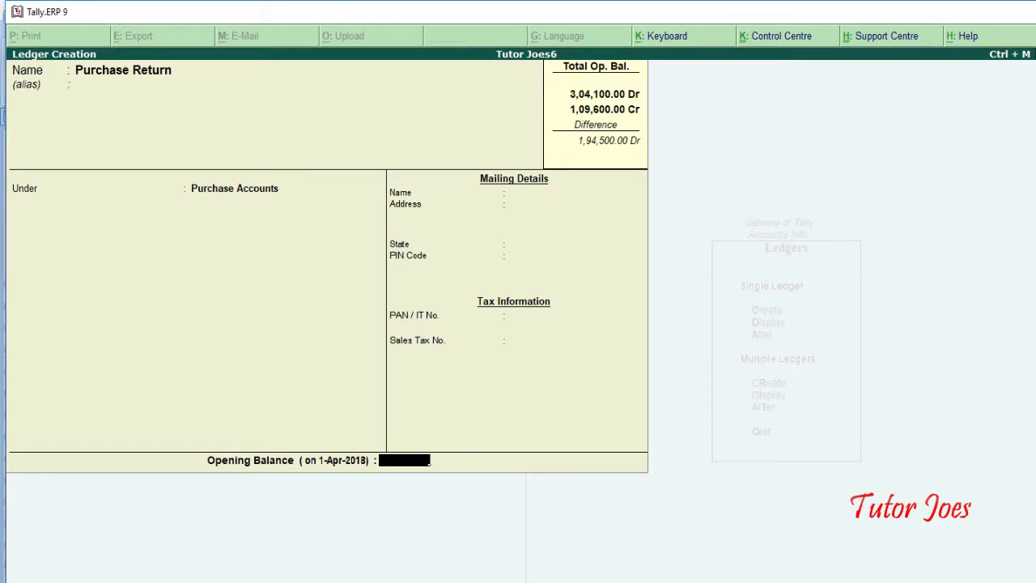
pyautogui.hotkey('alt', 'Tab')
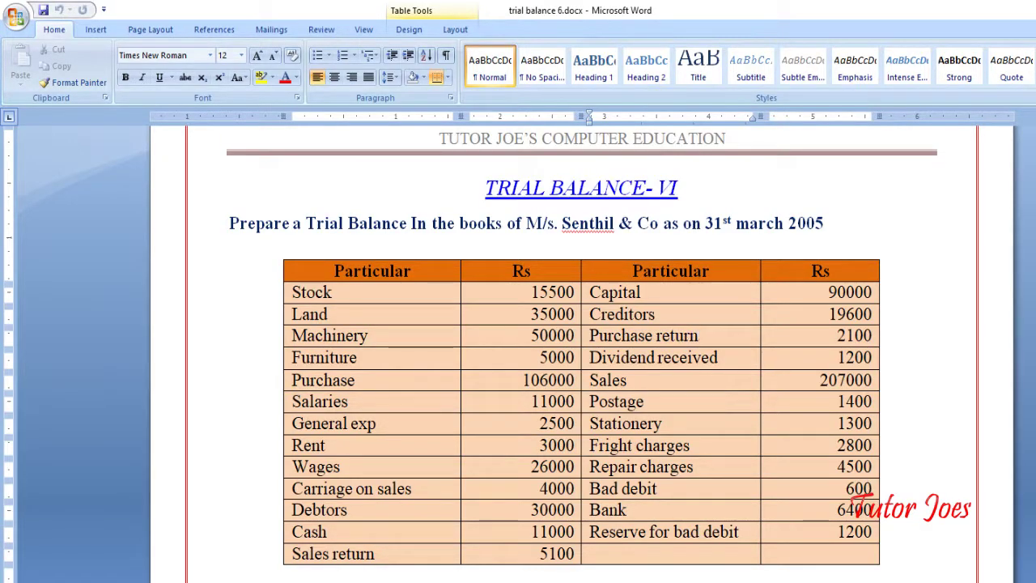
pyautogui.hotkey('alt', 'Tab')
pyautogui.write('2,100')
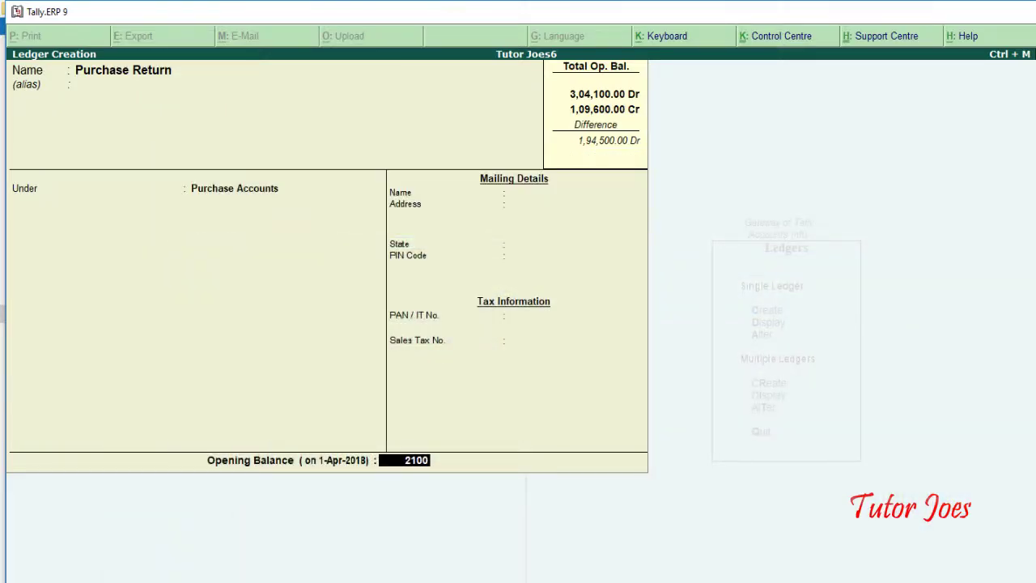
pyautogui.press('Return')
pyautogui.write('cr')
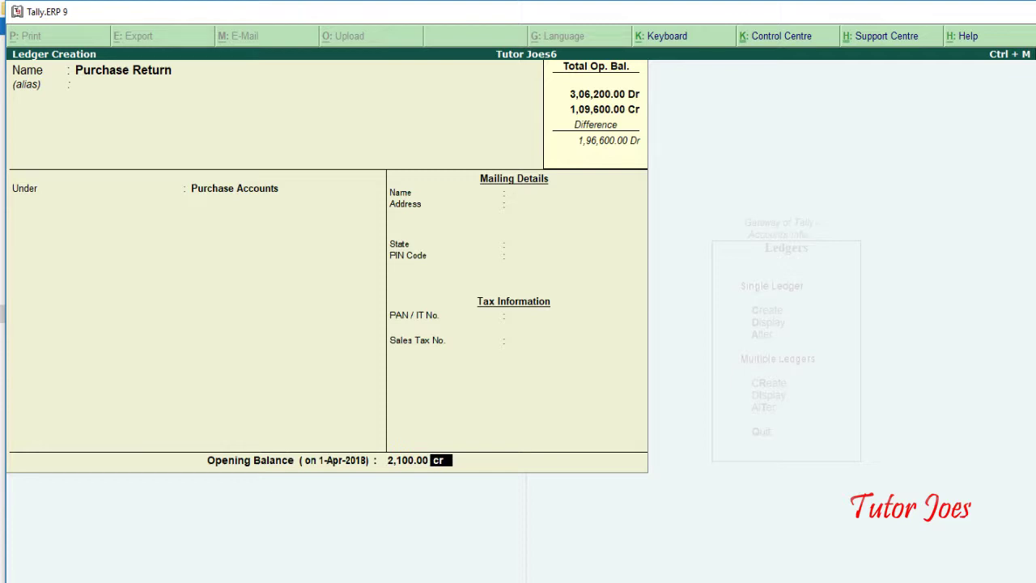
pyautogui.press('Return')
pyautogui.press('Return')
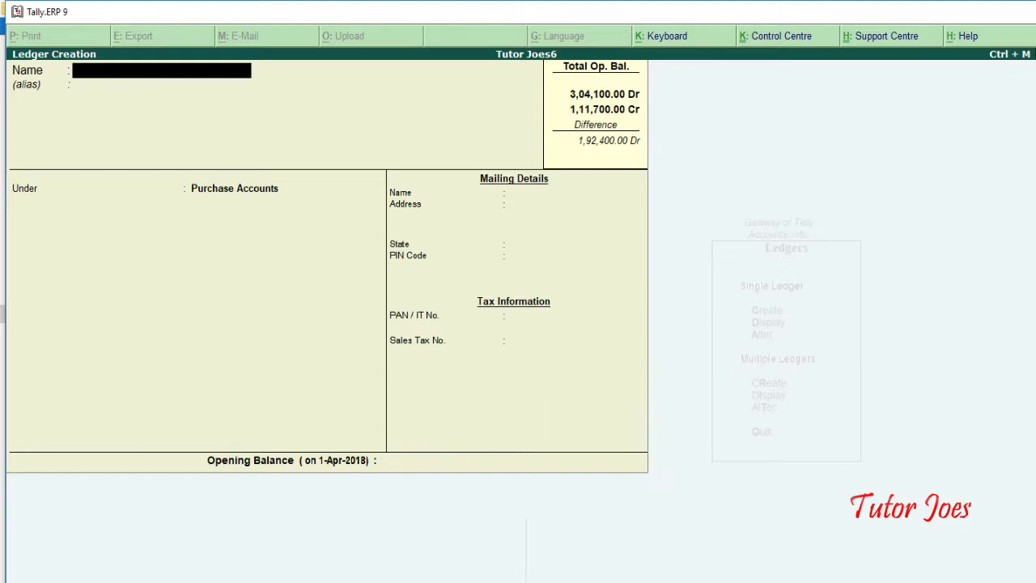
# Step: Create the Divident Recived ledger under Indirect Incomes with 1,200 Cr and save it
pyautogui.hotkey('alt', 'Tab')
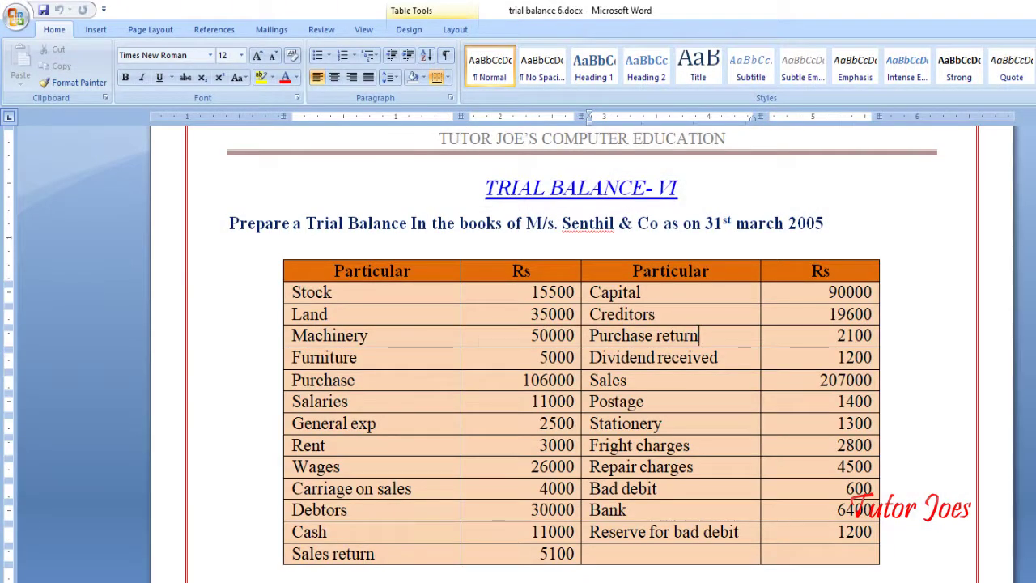
pyautogui.moveTo(721, 357)
pyautogui.mouseDown()
pyautogui.moveTo(571, 361)
pyautogui.moveTo(592, 374)
pyautogui.mouseUp()
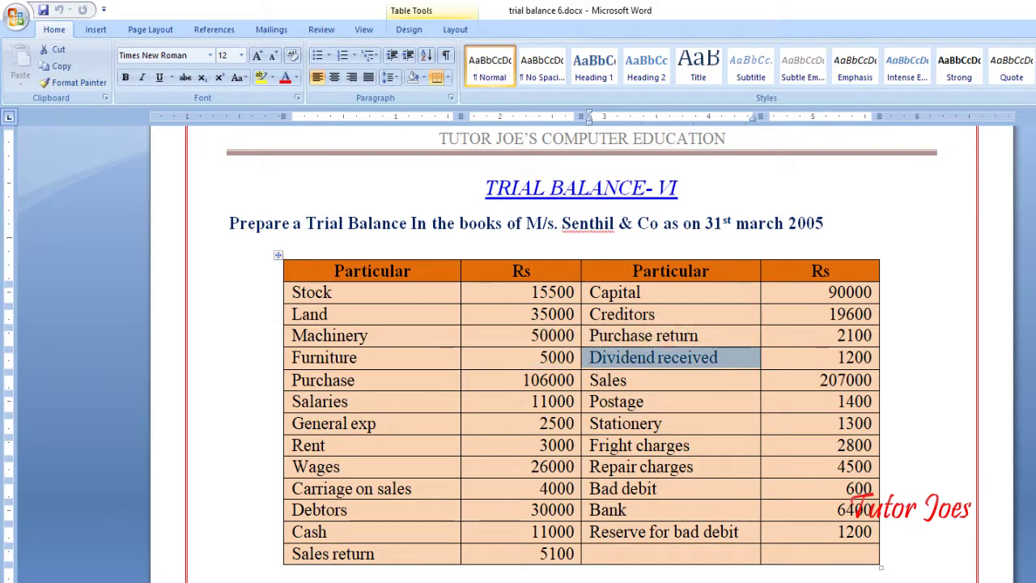
pyautogui.hotkey('alt', 'Tab')
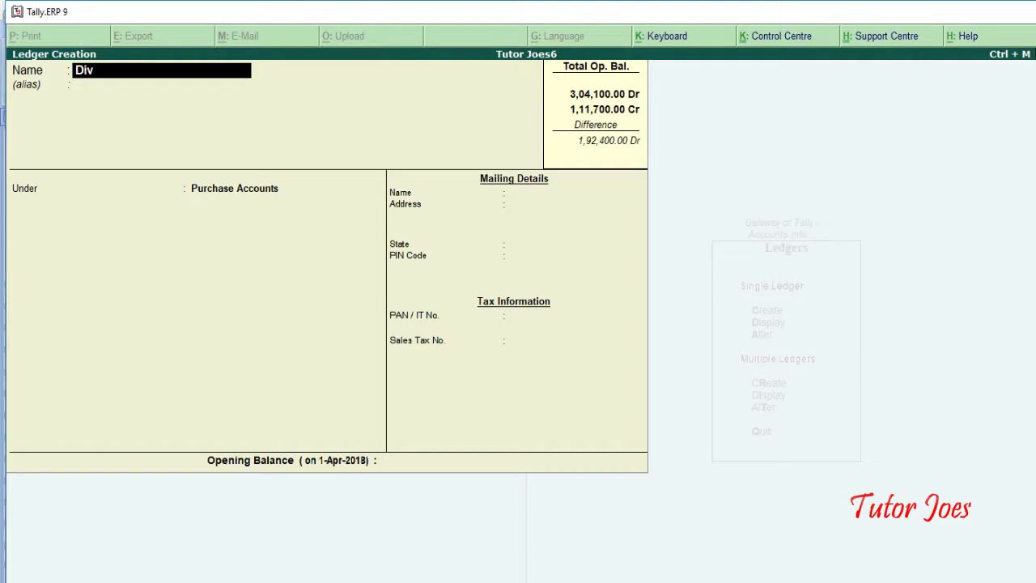
pyautogui.write('ident Recived')
pyautogui.press('Return')
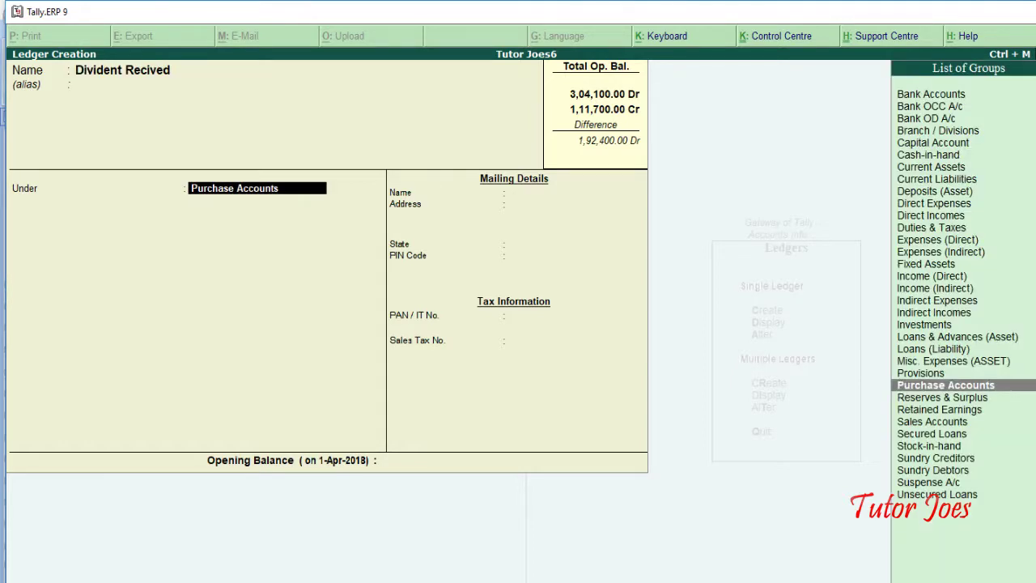
pyautogui.write('In')
pyautogui.press('Down')
pyautogui.press('Down')
pyautogui.press('Down')
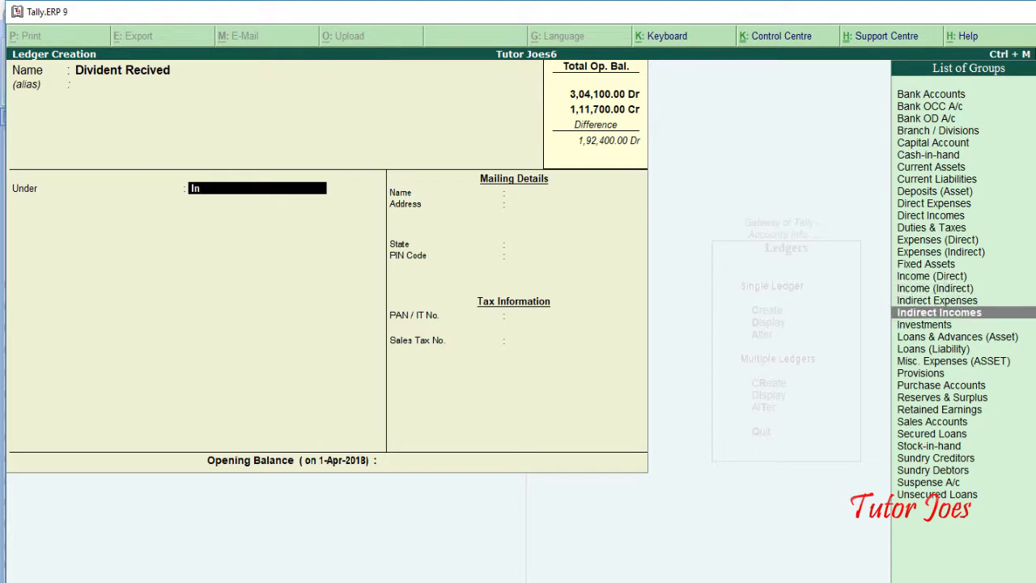
pyautogui.press('Return')
pyautogui.hotkey('alt', 'Tab')
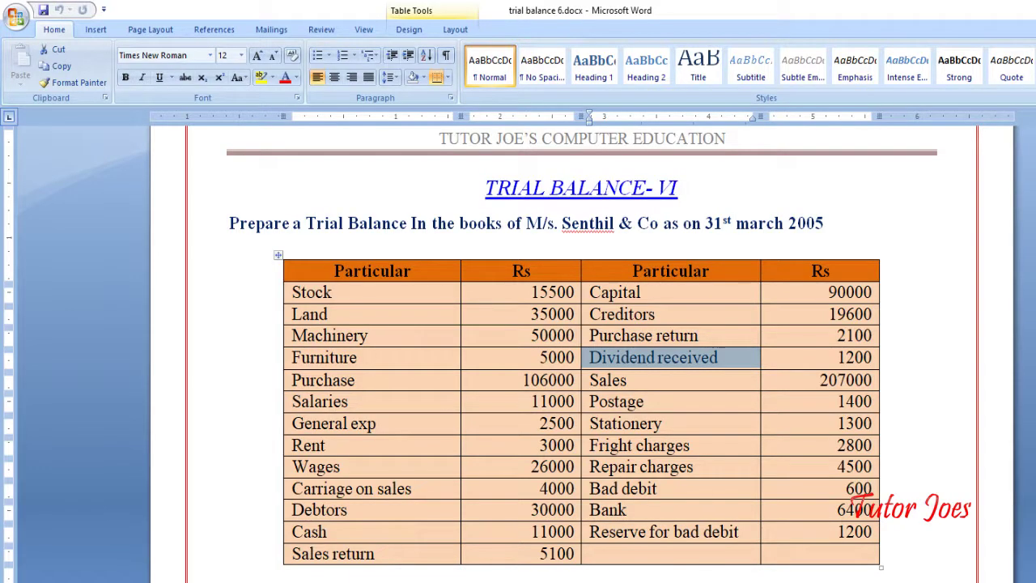
pyautogui.hotkey('alt', 'Tab')
pyautogui.write('1,2')
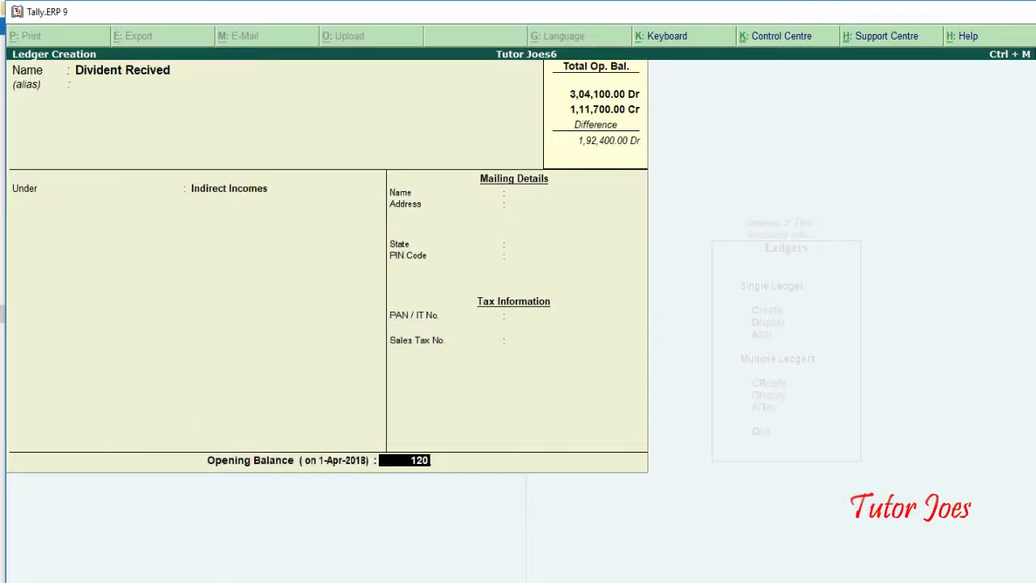
pyautogui.write('00')
pyautogui.press('Return')
pyautogui.press('Return')
pyautogui.press('y')
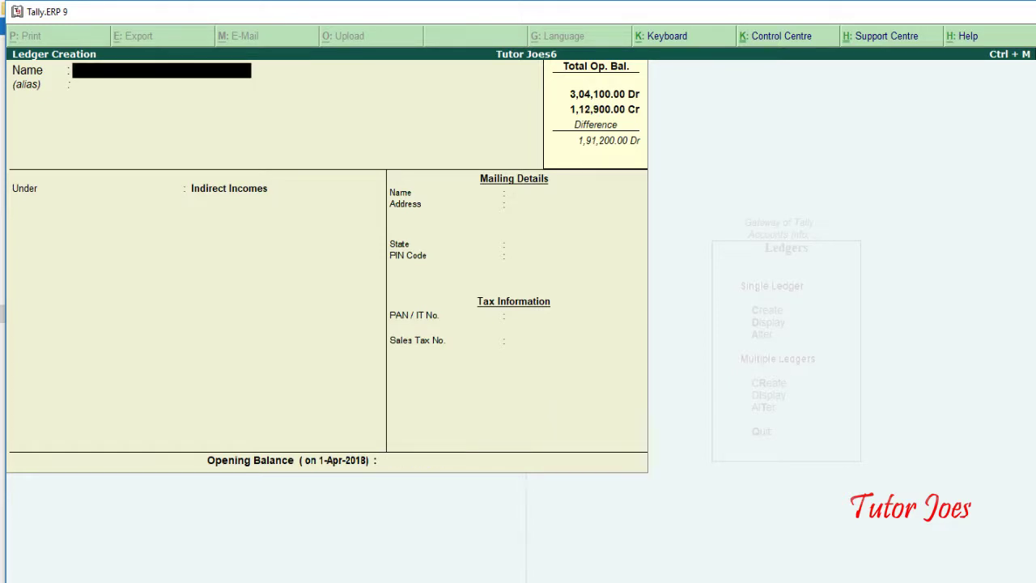
pyautogui.hotkey('alt', 'Tab')
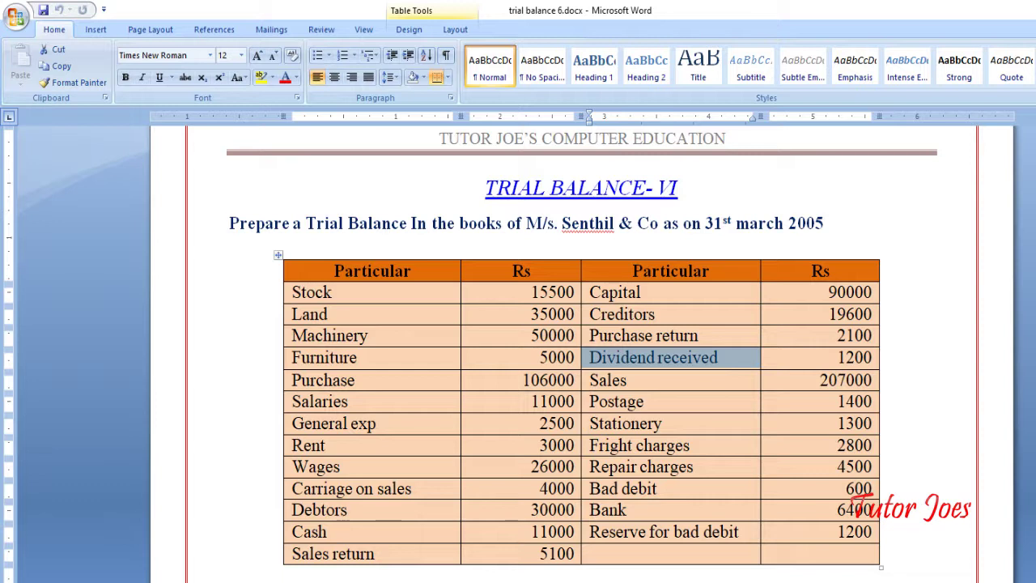
# Step: Save a Sales ledger under Sales Accounts with the 207000 figure from Word as Cr balance
pyautogui.hotkey('alt', 'Tab')
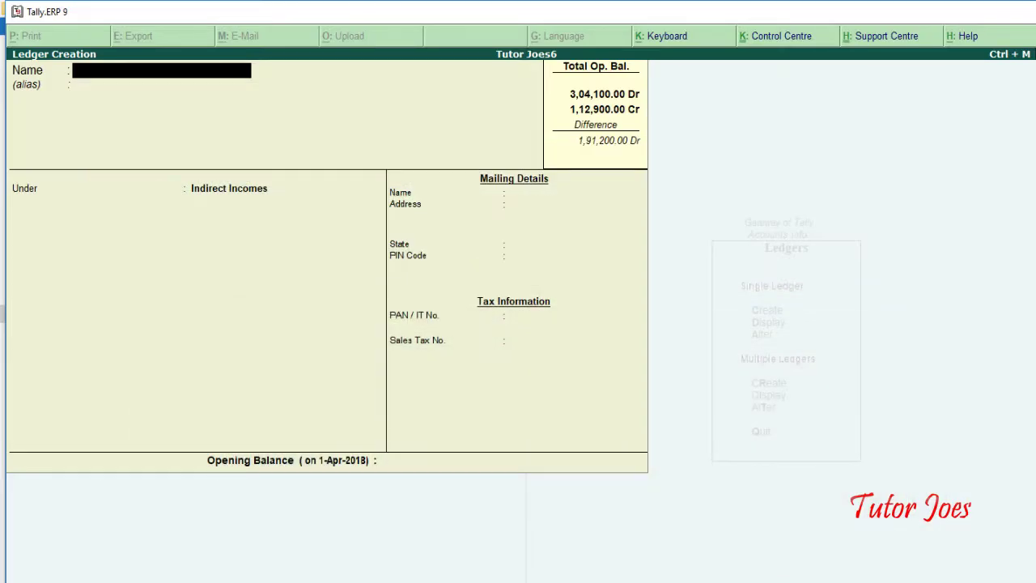
pyautogui.write('ales')
pyautogui.press('Return')
pyautogui.write('Sale')
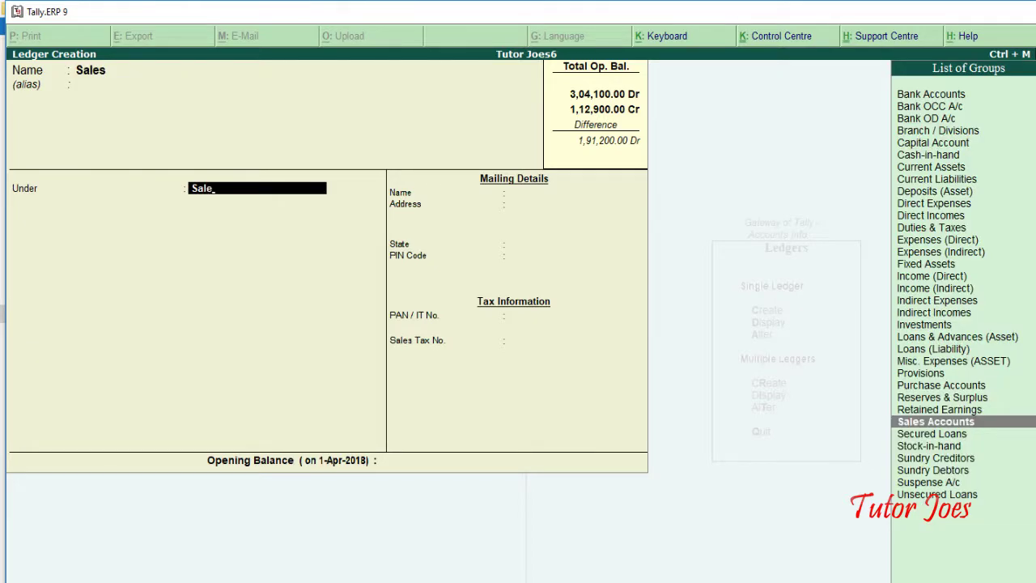
pyautogui.press('Return')
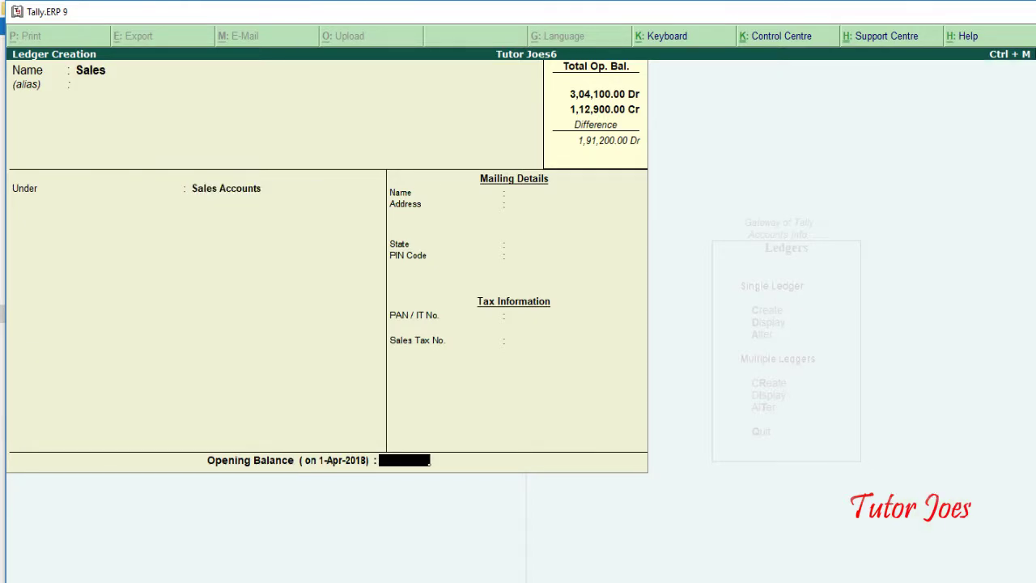
pyautogui.hotkey('alt', 'Tab')
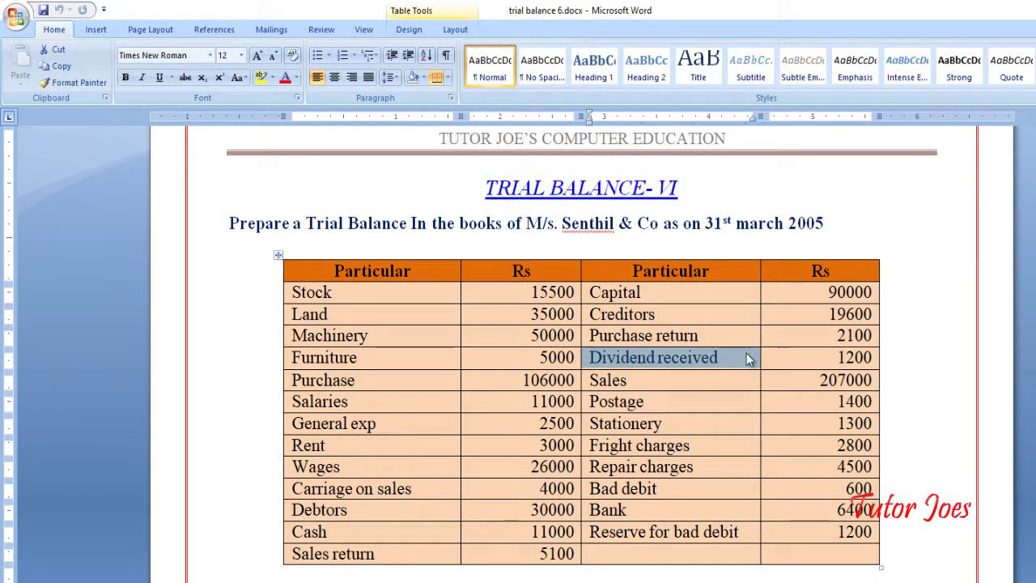
pyautogui.click(801, 381)
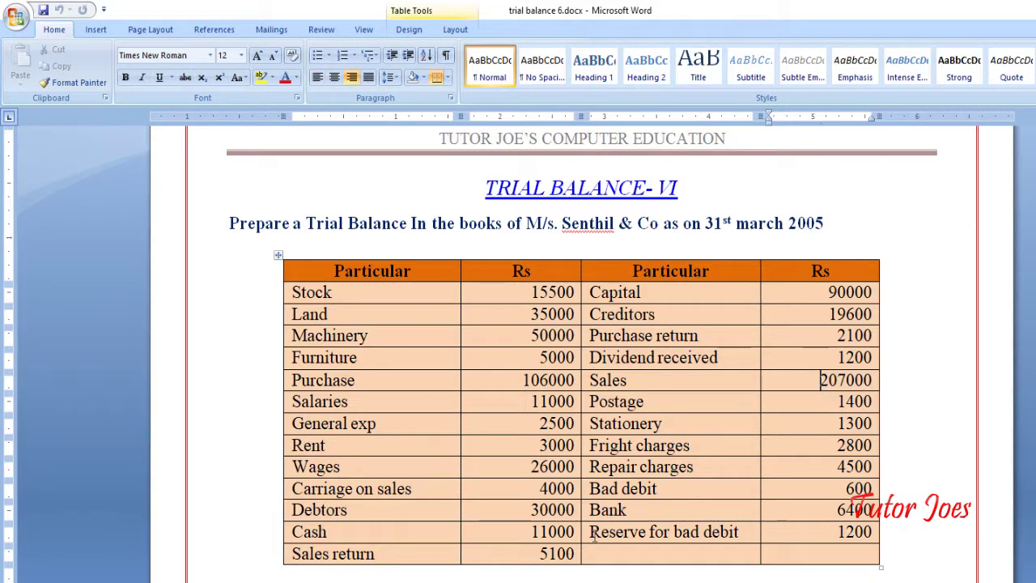
pyautogui.hotkey('alt', 'Tab')
pyautogui.write('20')
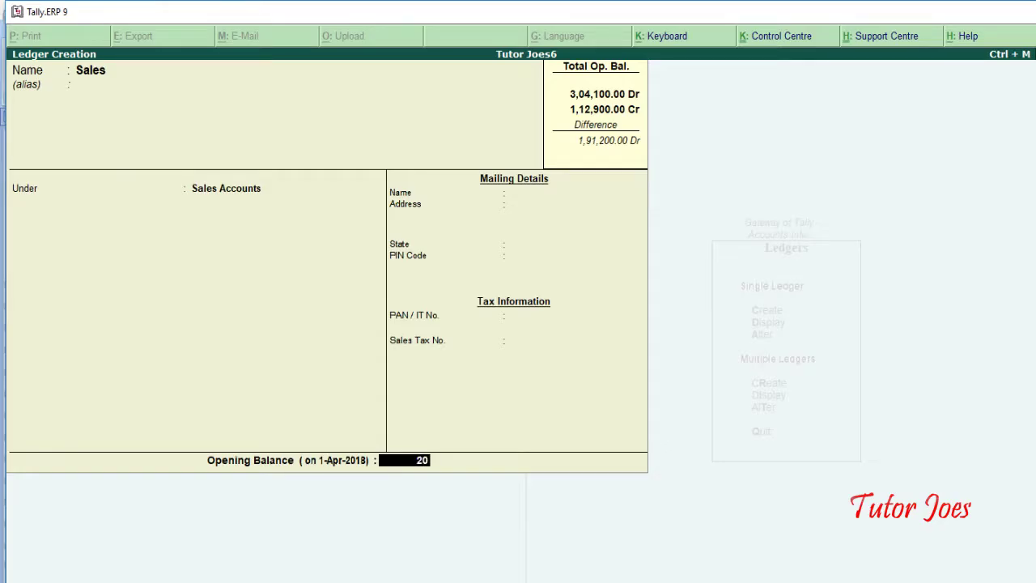
pyautogui.write('700')
pyautogui.write('0')
pyautogui.press('Return')
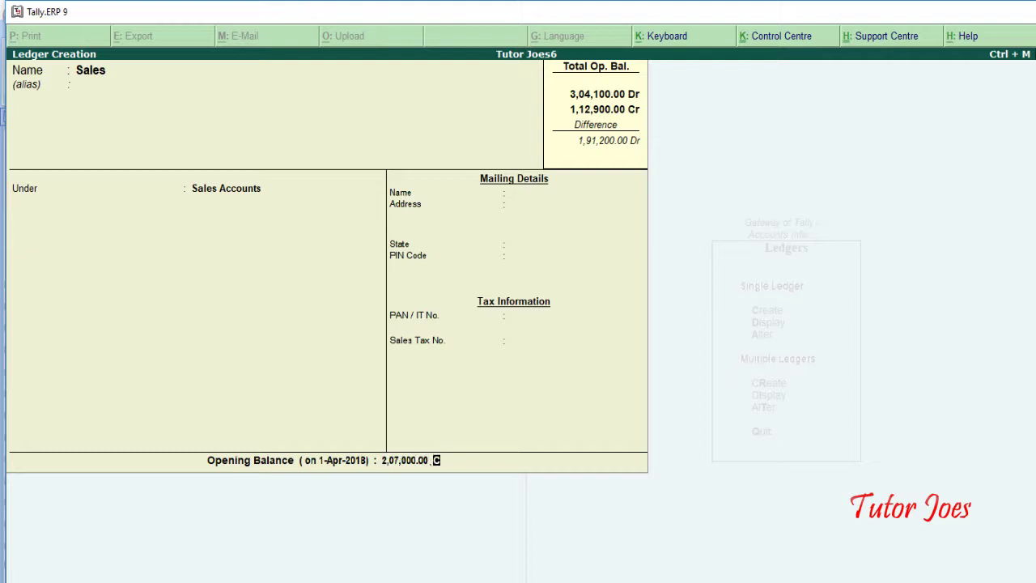
pyautogui.press('Return')
pyautogui.press('Return')
pyautogui.hotkey('alt', 'Tab')
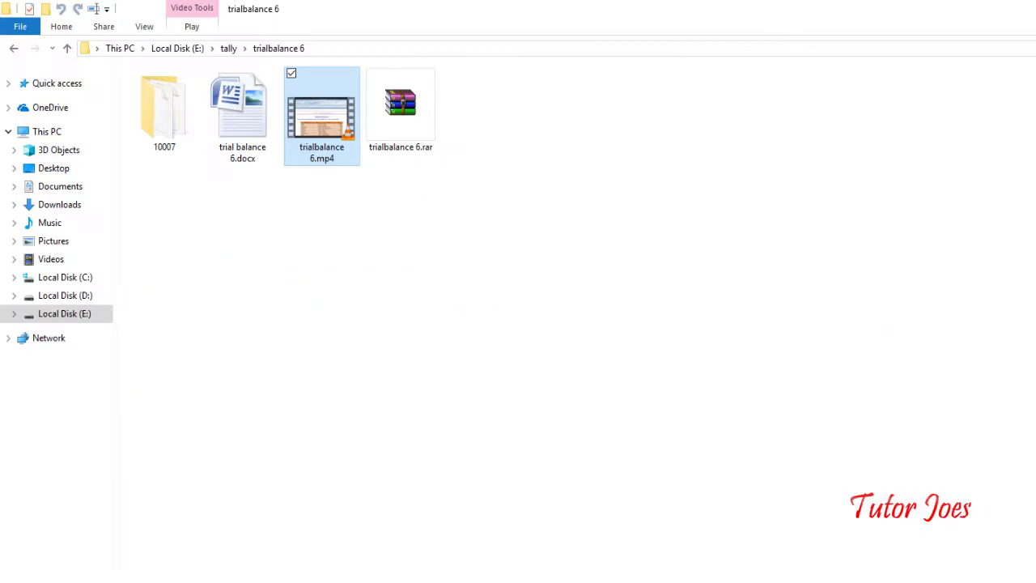
# Step: Create the Postage ledger under Indirect Expenses with a 1,400 Dr opening balance
pyautogui.hotkey('alt', 'Tab')
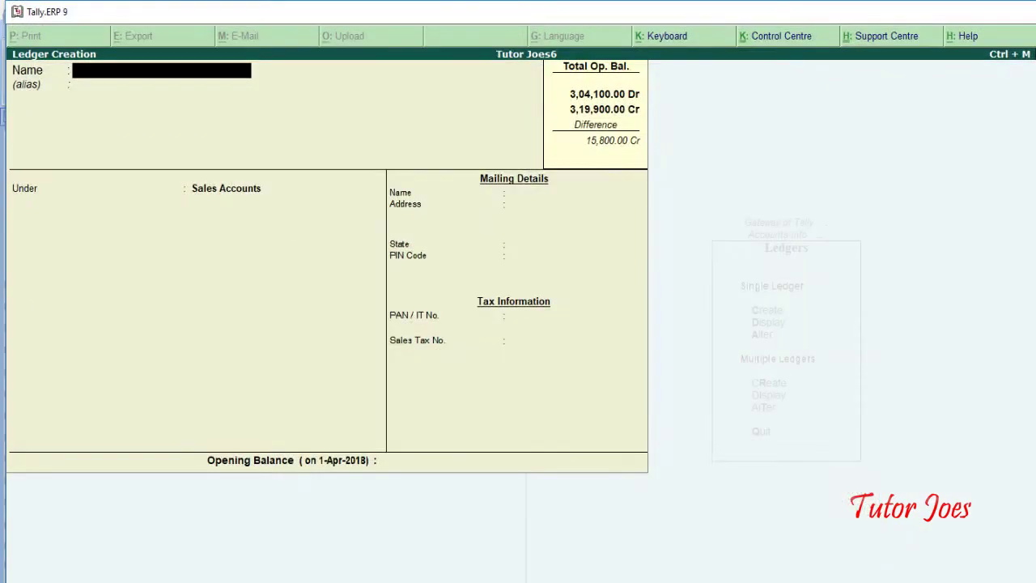
pyautogui.write('Postage')
pyautogui.press('Return')
pyautogui.press('Return')
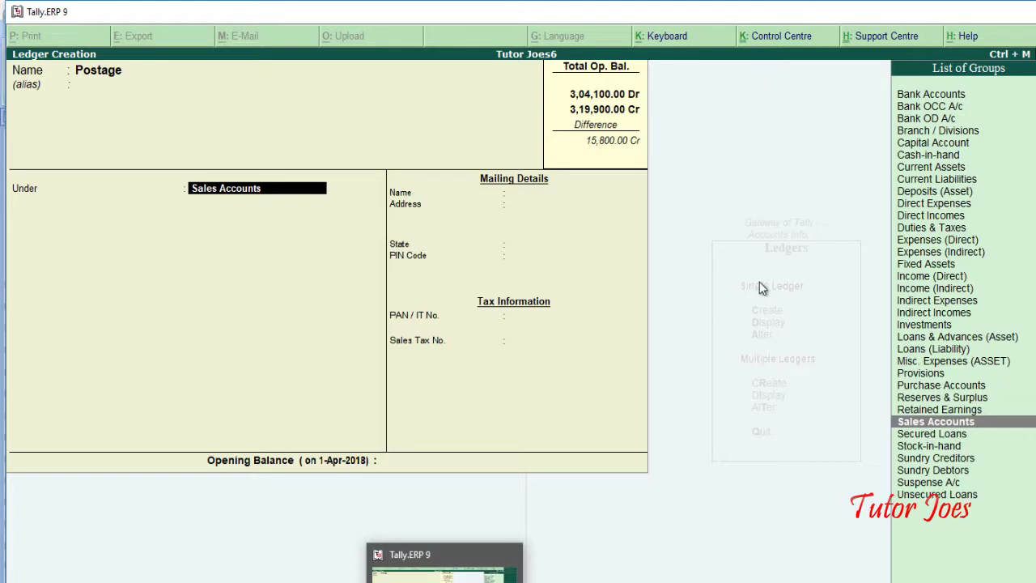
pyautogui.write('Indi')
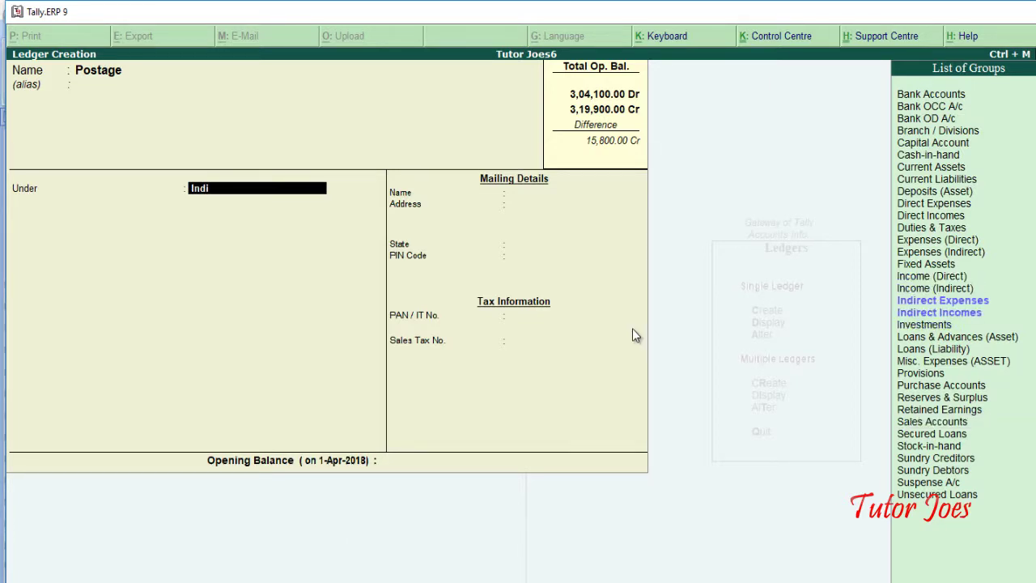
pyautogui.press('Return')
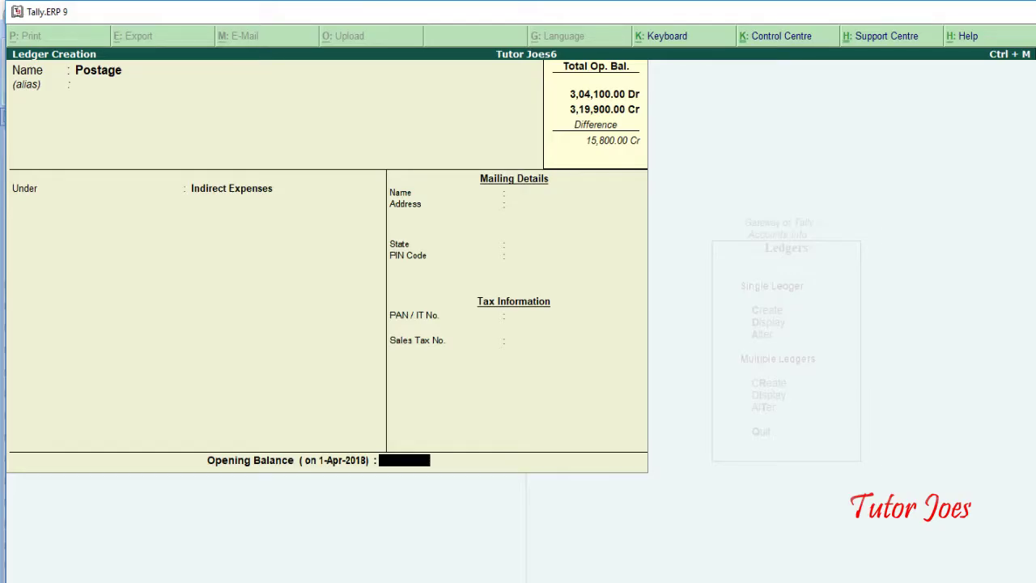
pyautogui.write('1,400')
pyautogui.press('Return')
pyautogui.press('Return')
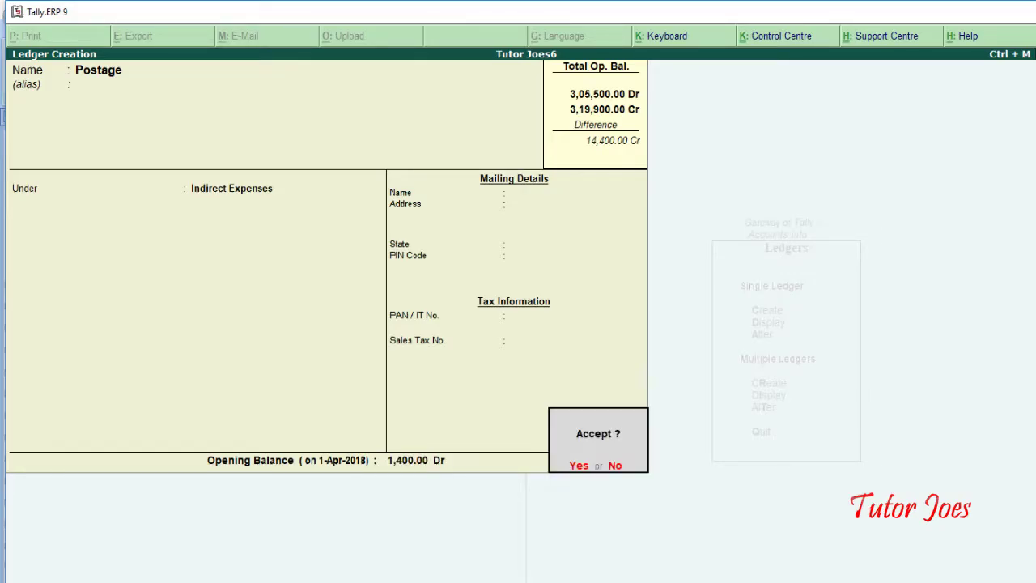
pyautogui.press('Return')
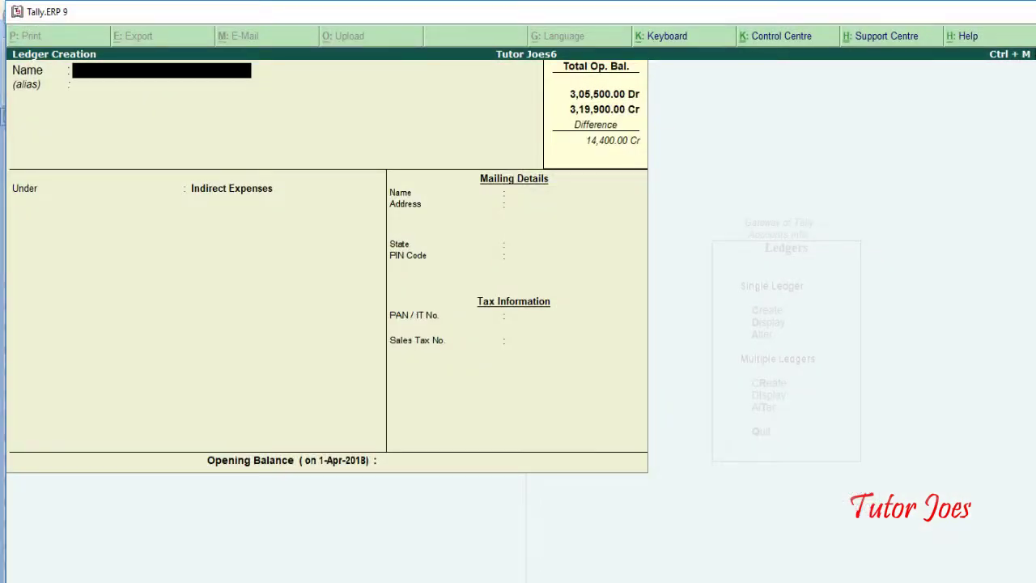
# Step: Create the Stationary ledger under Indirect Expenses with a 1,300 Dr opening balance
pyautogui.write('Stationa')
pyautogui.write('ry')
pyautogui.press('Return')
pyautogui.press('Return')
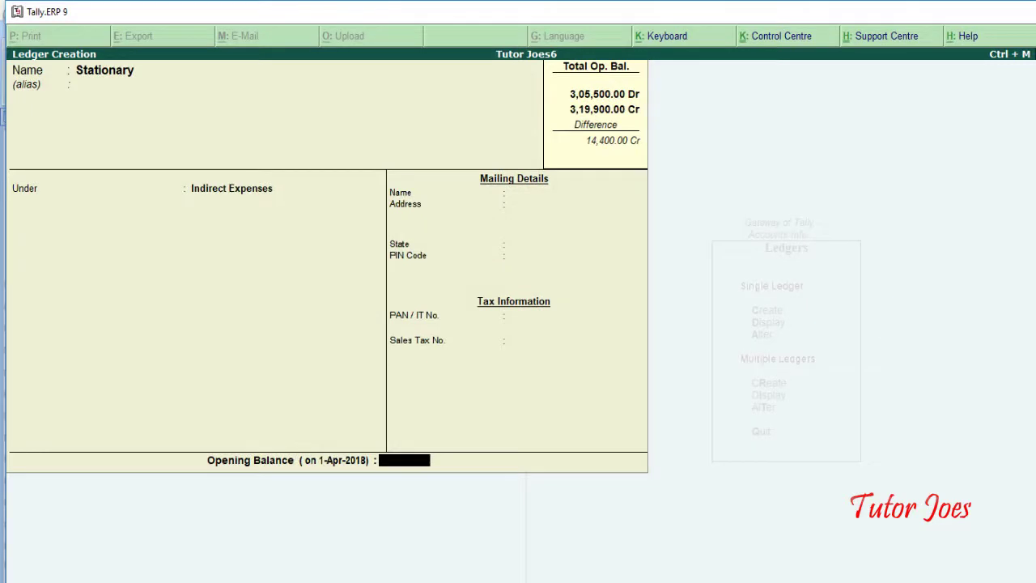
pyautogui.write('1,300')
pyautogui.press('Return')
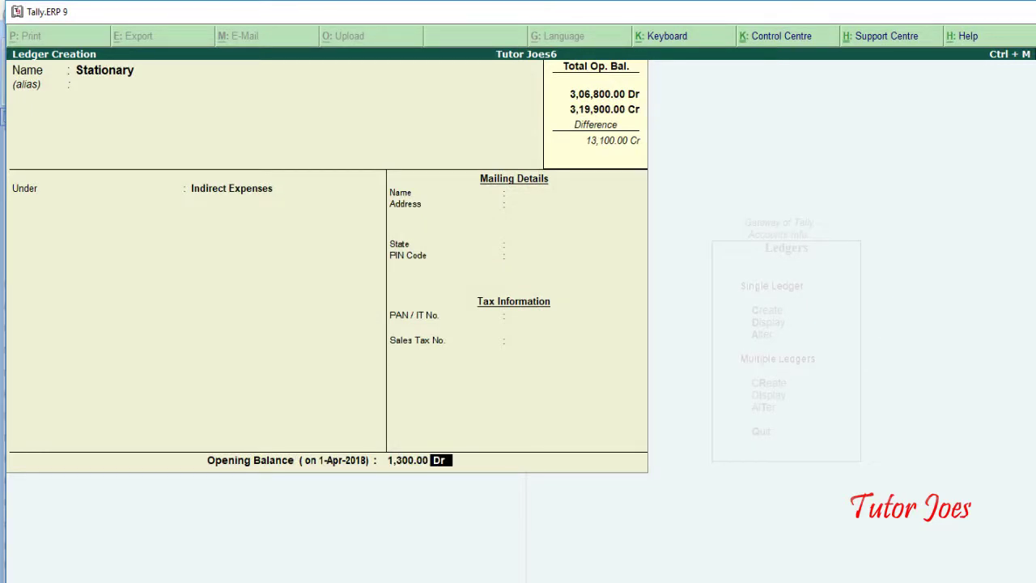
pyautogui.press('Return')
pyautogui.press('Return')
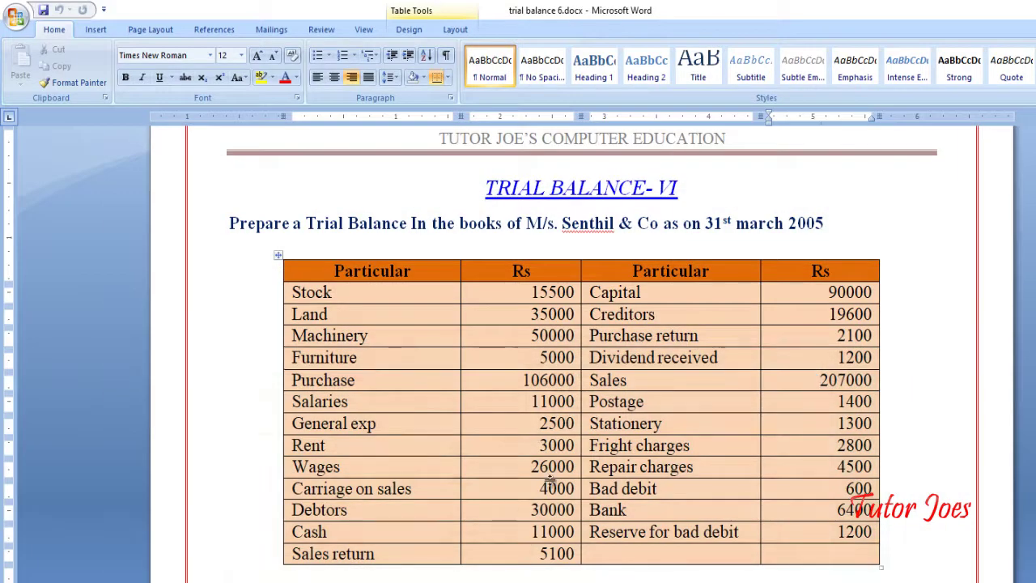
# Step: Create the Fright Charges ledger under Direct Expenses with a 2,800 Dr opening balance
pyautogui.moveTo(689, 445); pyautogui.dragTo(589, 458)
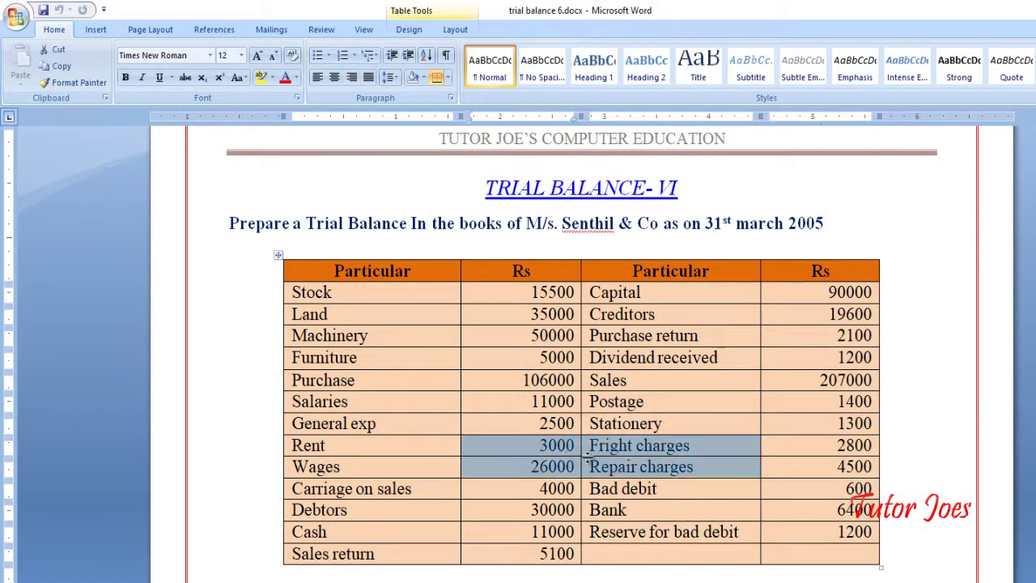
pyautogui.click(605, 450)
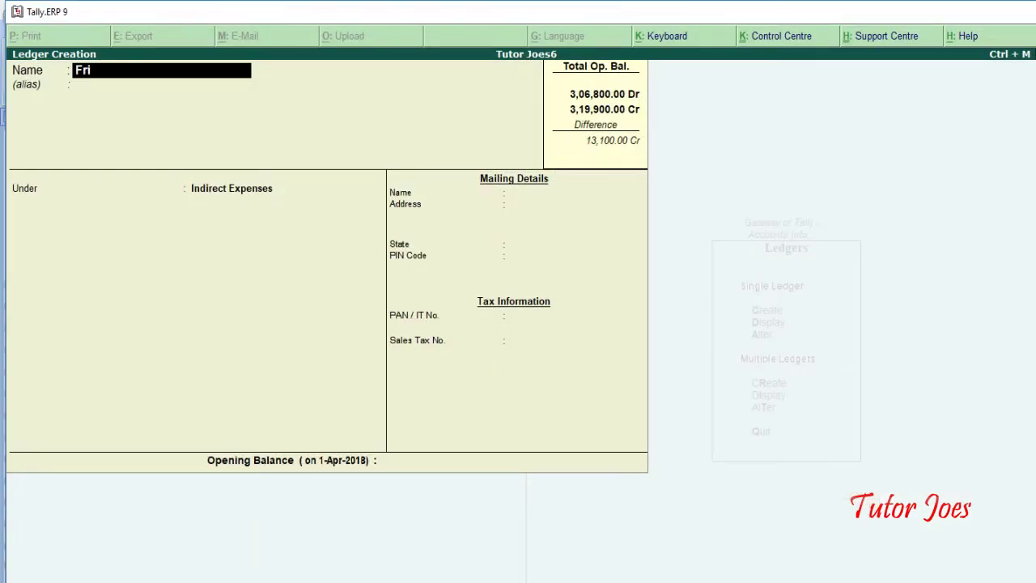
pyautogui.write('ght Charge')
pyautogui.write('s')
pyautogui.press('Return')
pyautogui.write('D')
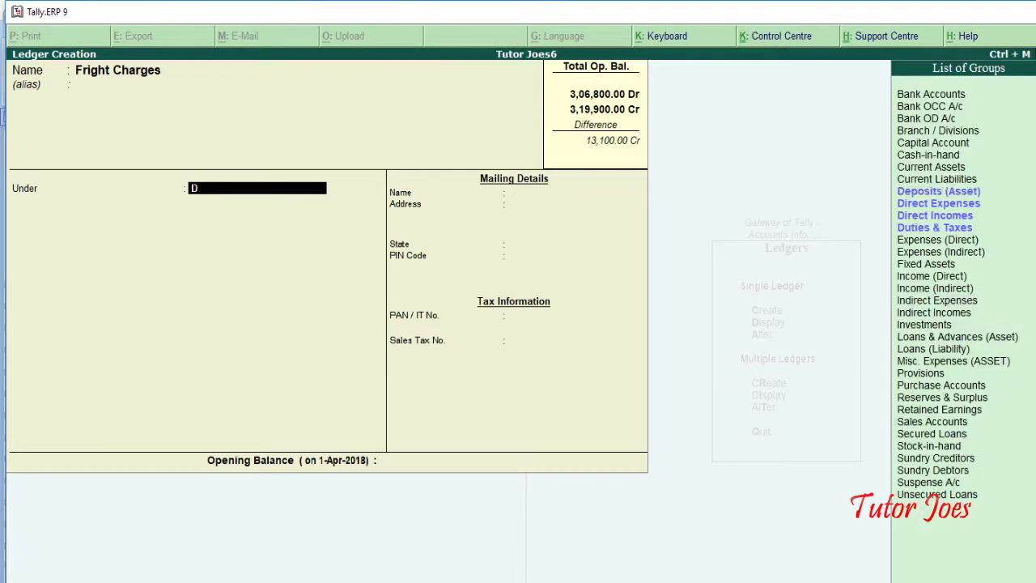
pyautogui.write('ire')
pyautogui.press('Return')
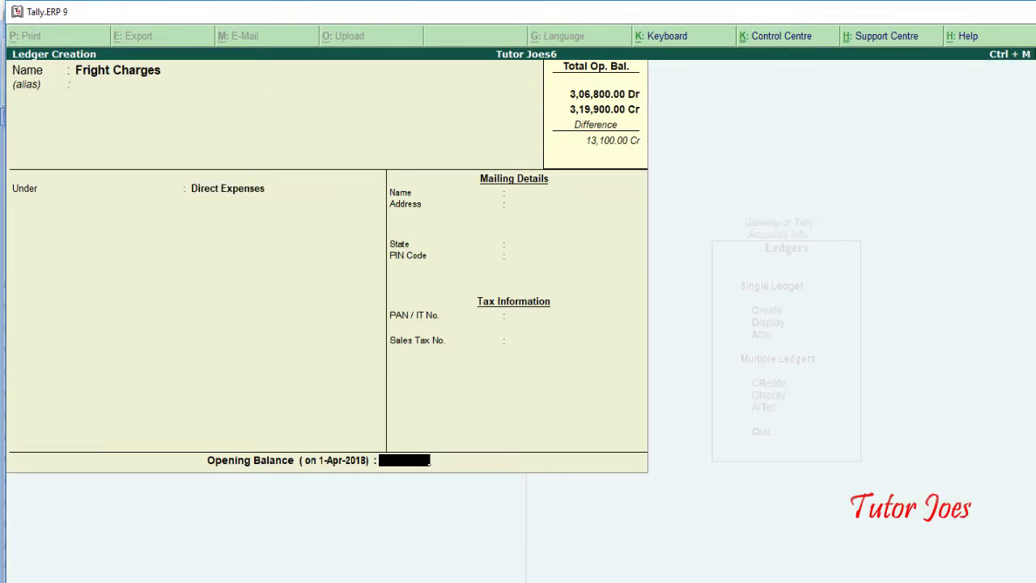
pyautogui.hotkey('alt', 'Tab')
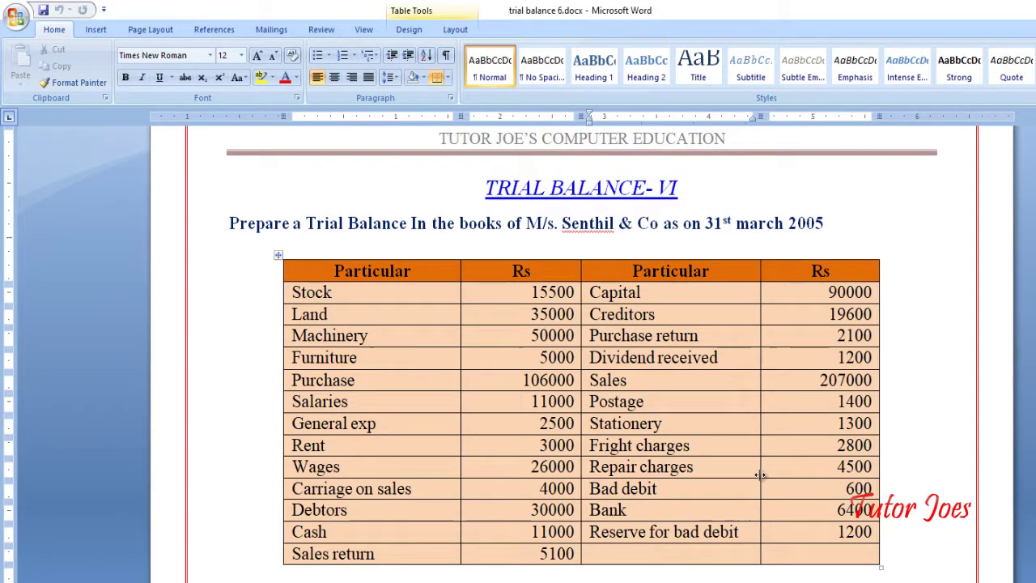
pyautogui.hotkey('alt', 'Tab')
pyautogui.write('2,8')
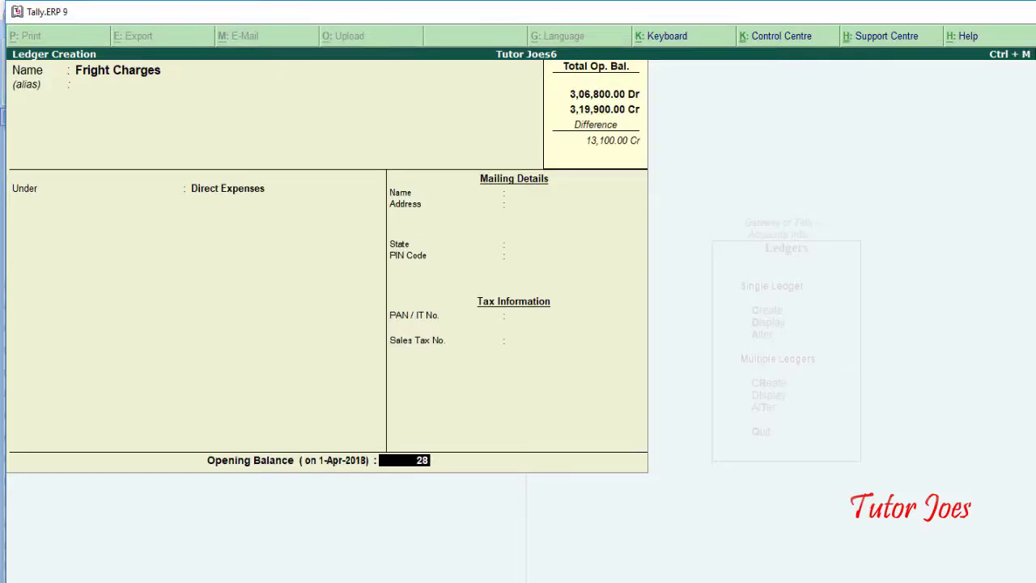
pyautogui.write('00')
pyautogui.press('Return')
pyautogui.press('Return')
pyautogui.press('Return')
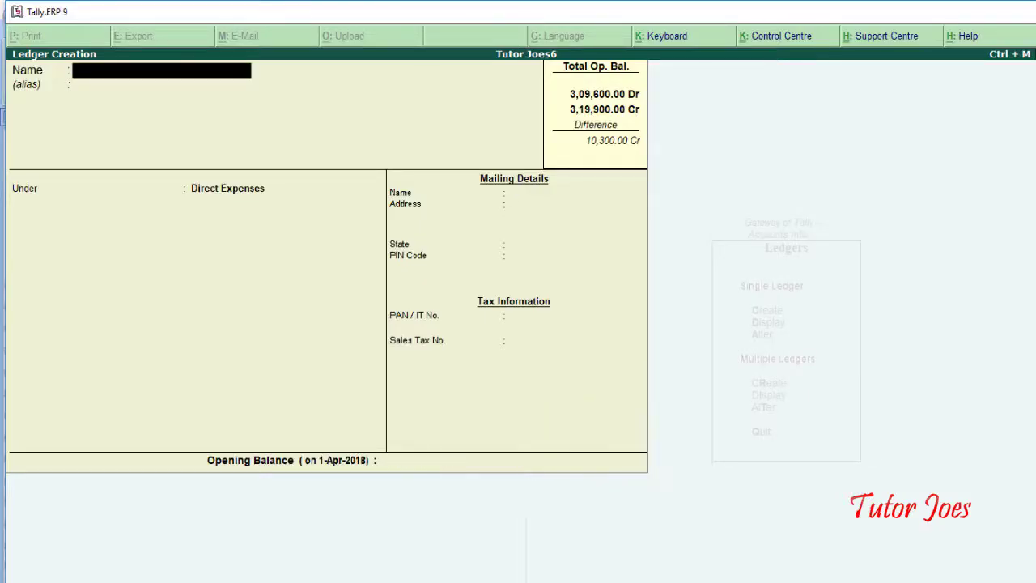
pyautogui.hotkey('alt', 'Tab')
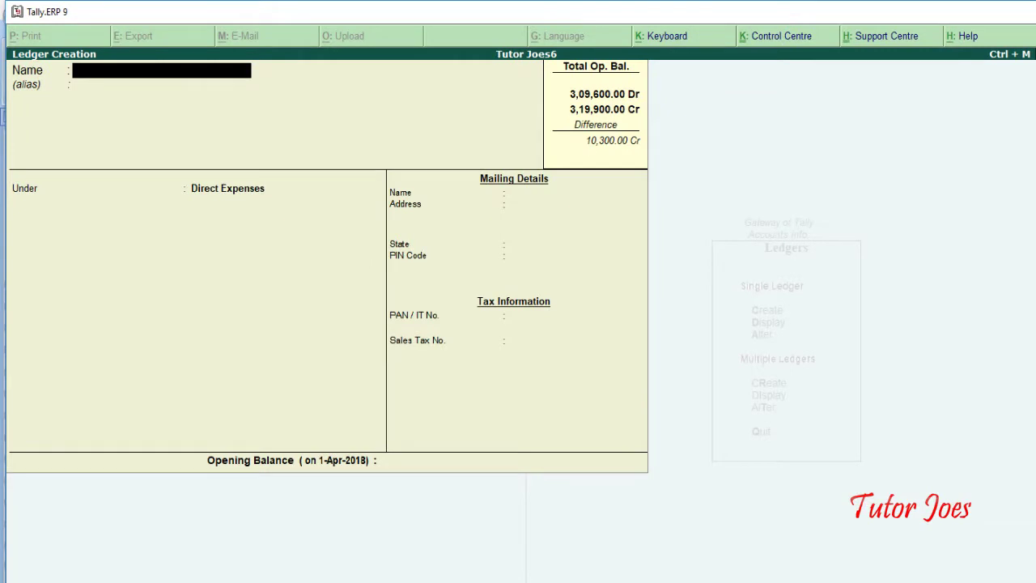
# Step: Create the Repair Charges ledger under Indirect Expenses at 4,500 Dr
pyautogui.write('Repair')
pyautogui.write(' Charg')
pyautogui.press('Return')
pyautogui.press('Return')
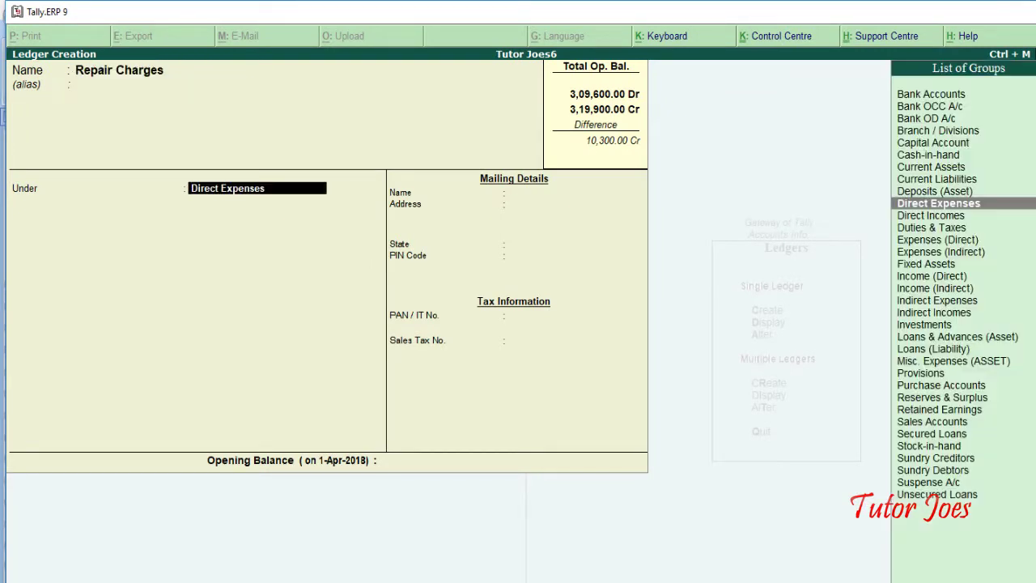
pyautogui.write('Indi')
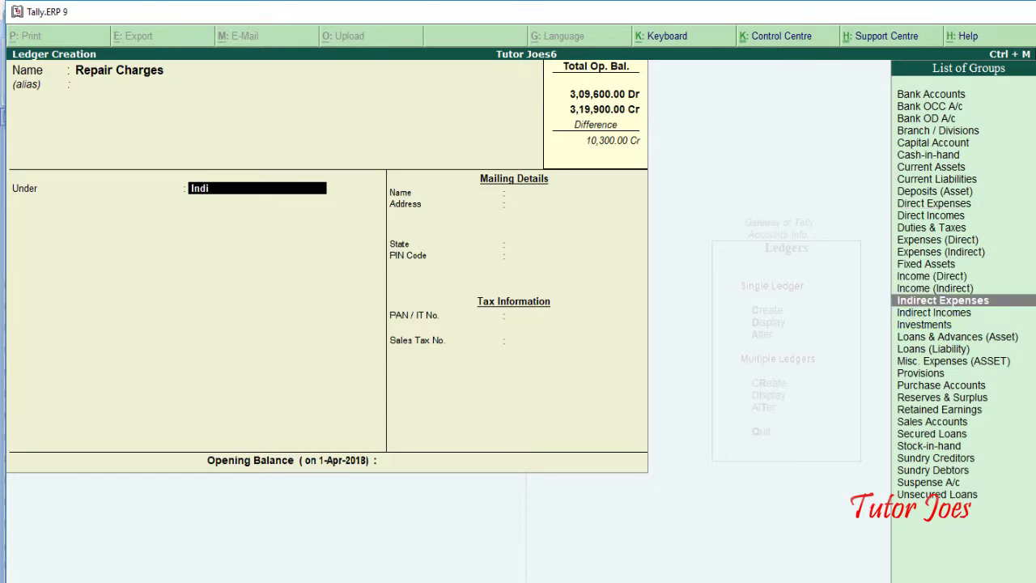
pyautogui.press('Return')
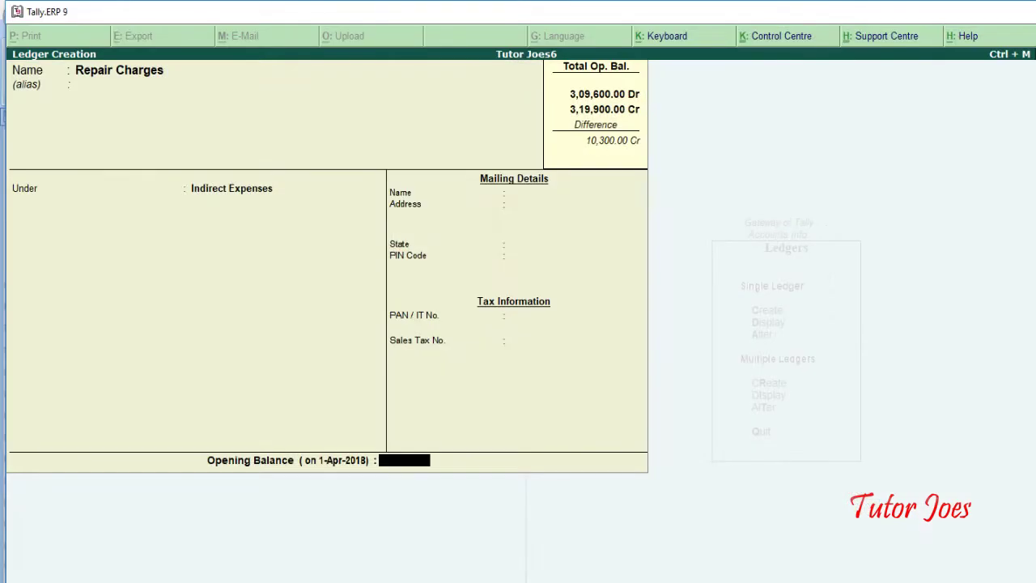
pyautogui.write('4500')
pyautogui.press('Return')
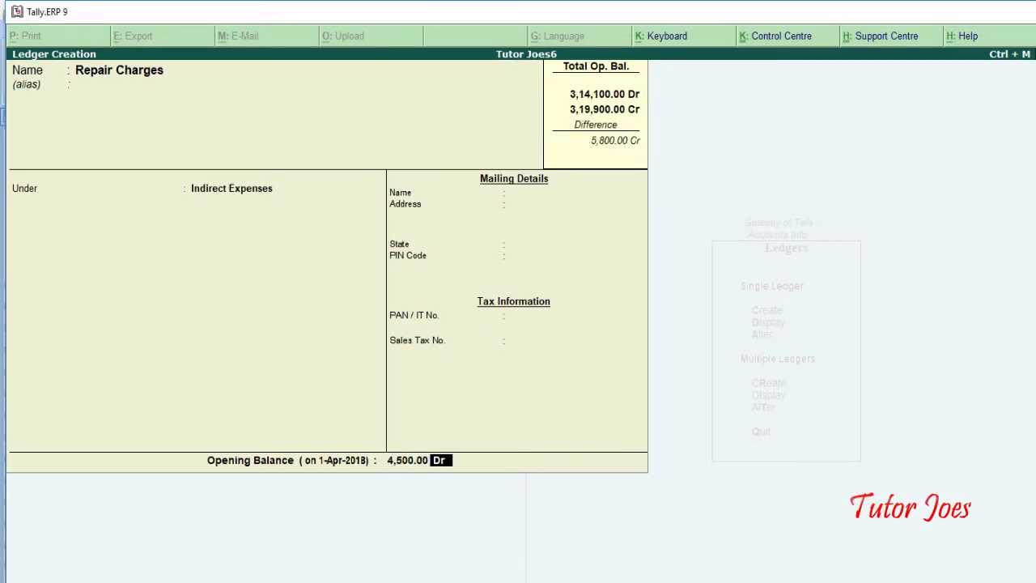
pyautogui.press('Return')
pyautogui.press('Return')
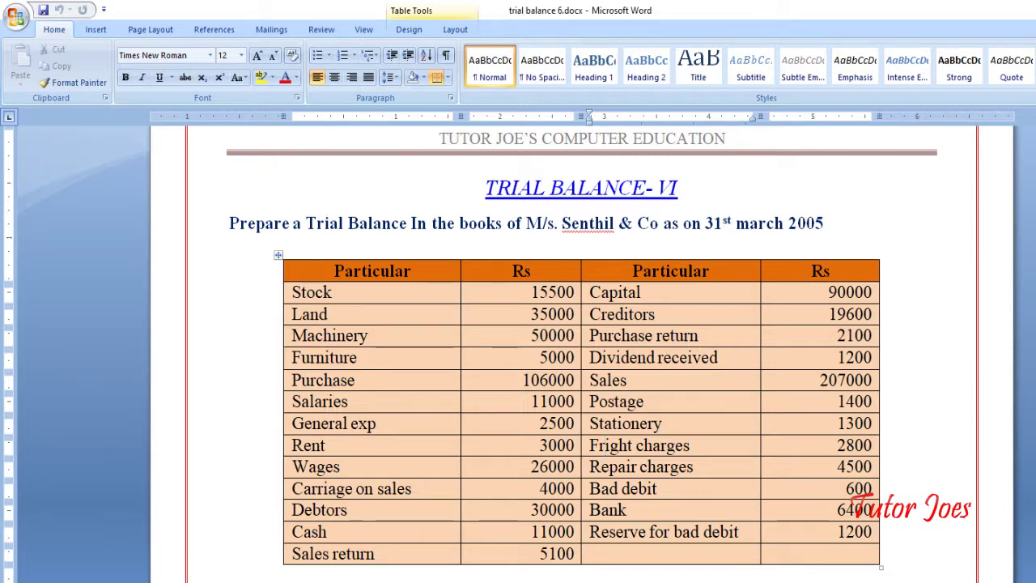
# Step: Create the Bad Debit ledger under Indirect Expenses with a 600 Dr opening balance
pyautogui.write('Bads')
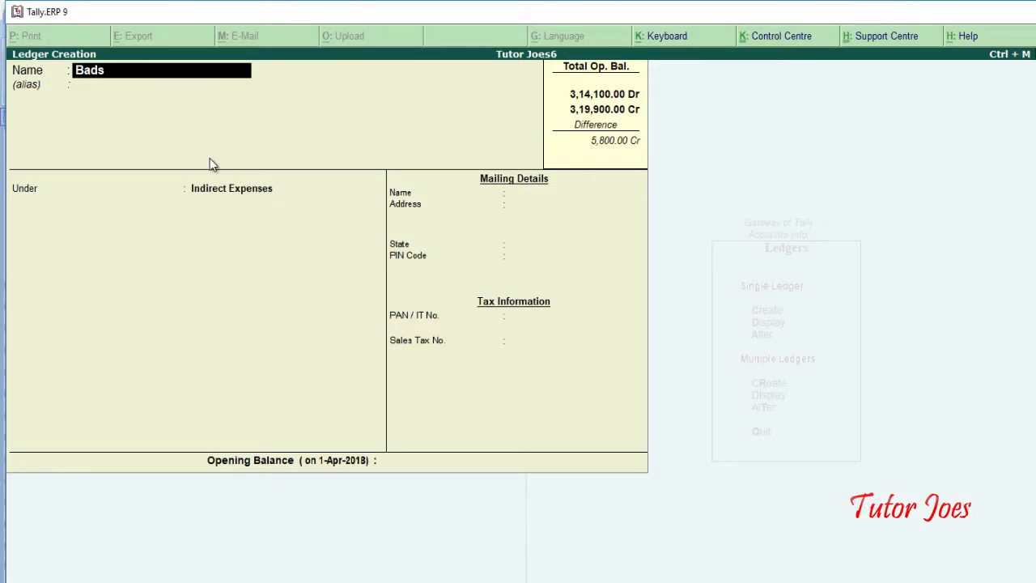
pyautogui.write(' De')
pyautogui.press('BackSpace')
pyautogui.press('BackSpace')
pyautogui.press('BackSpace')
pyautogui.write('Debi')
pyautogui.press('Return')
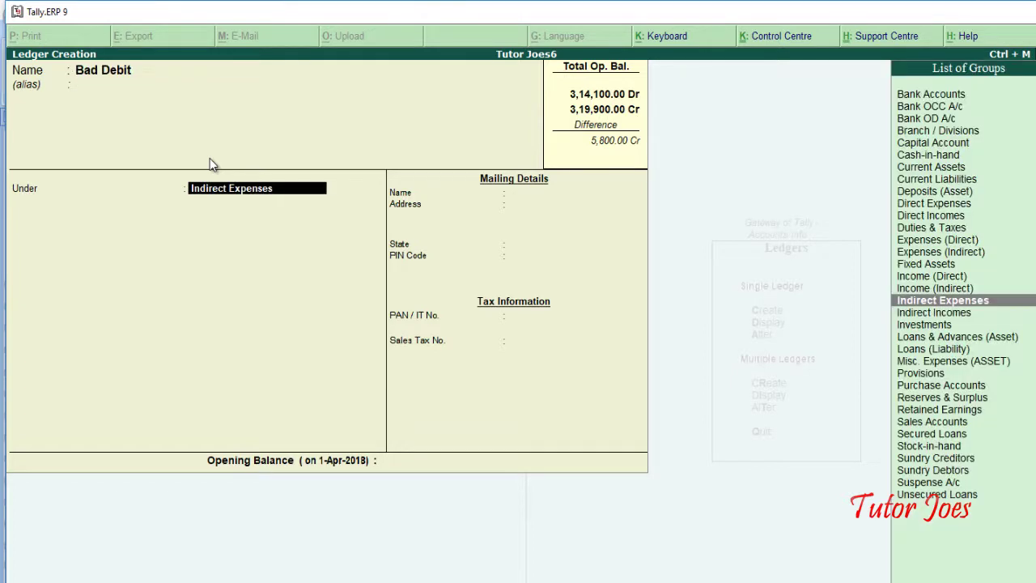
pyautogui.press('Return')
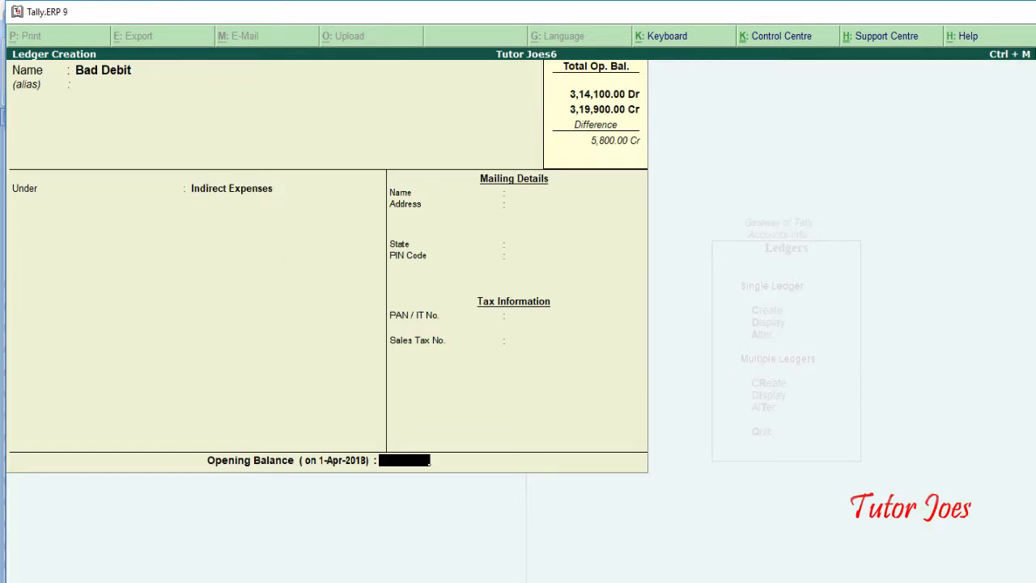
pyautogui.hotkey('alt', 'Tab')
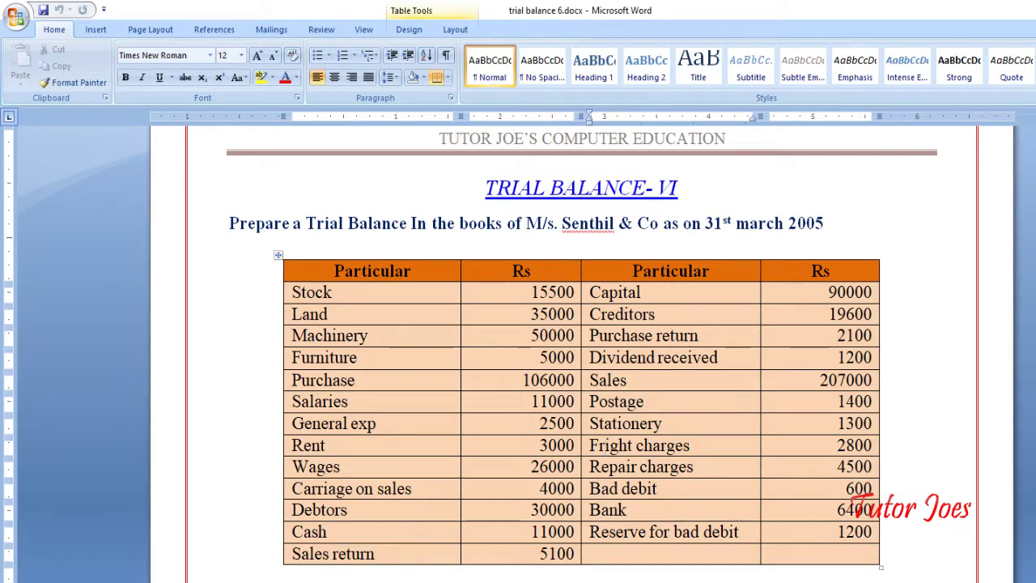
pyautogui.hotkey('alt', 'Tab')
pyautogui.write('600')
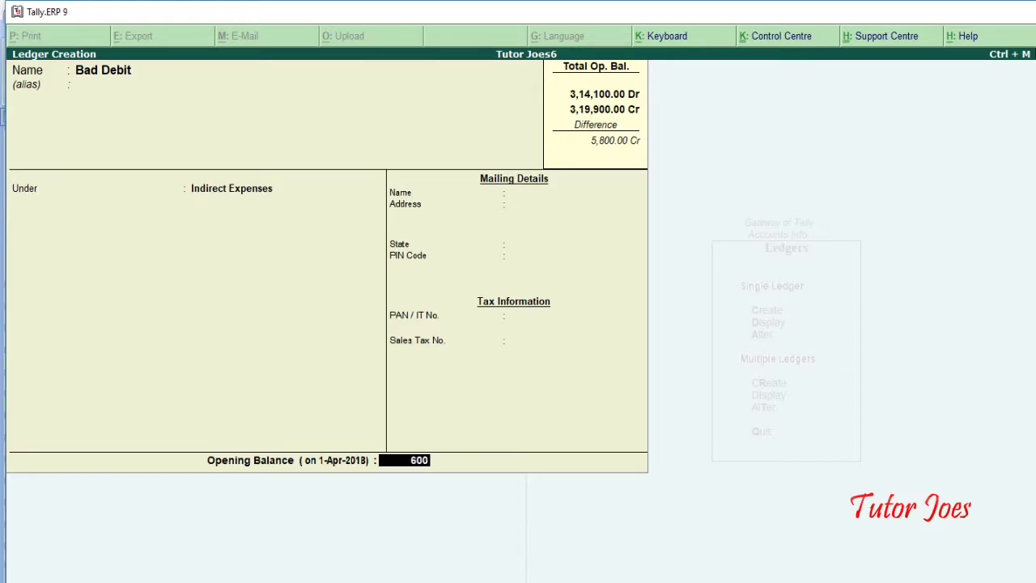
pyautogui.press('Return')
pyautogui.press('Return')
pyautogui.press('Return')
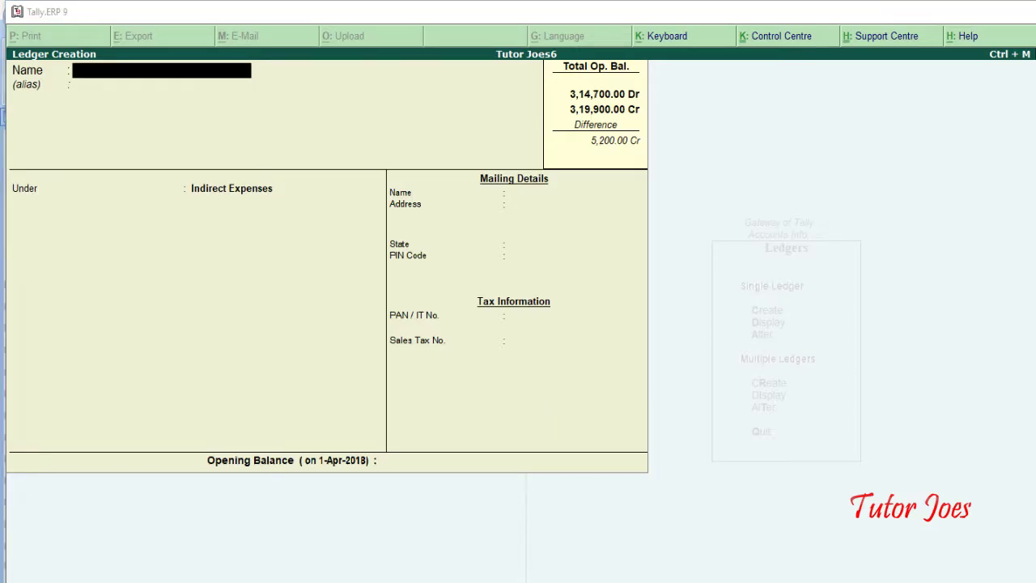
# Step: Create the Bank ledger under Bank Accounts with a 6,400 Dr opening balance
pyautogui.hotkey('alt', 'Tab')
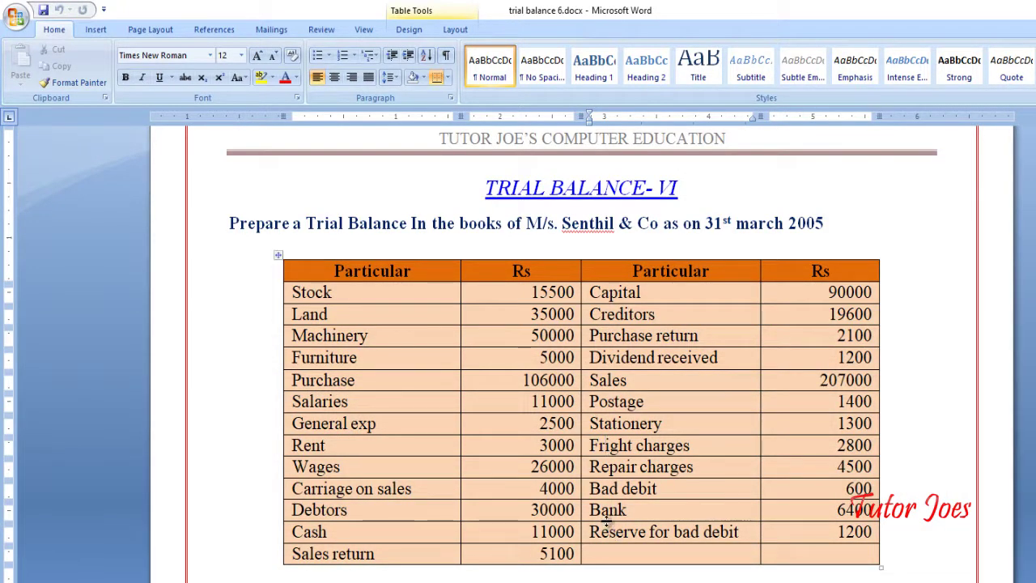
pyautogui.hotkey('alt', 'Tab')
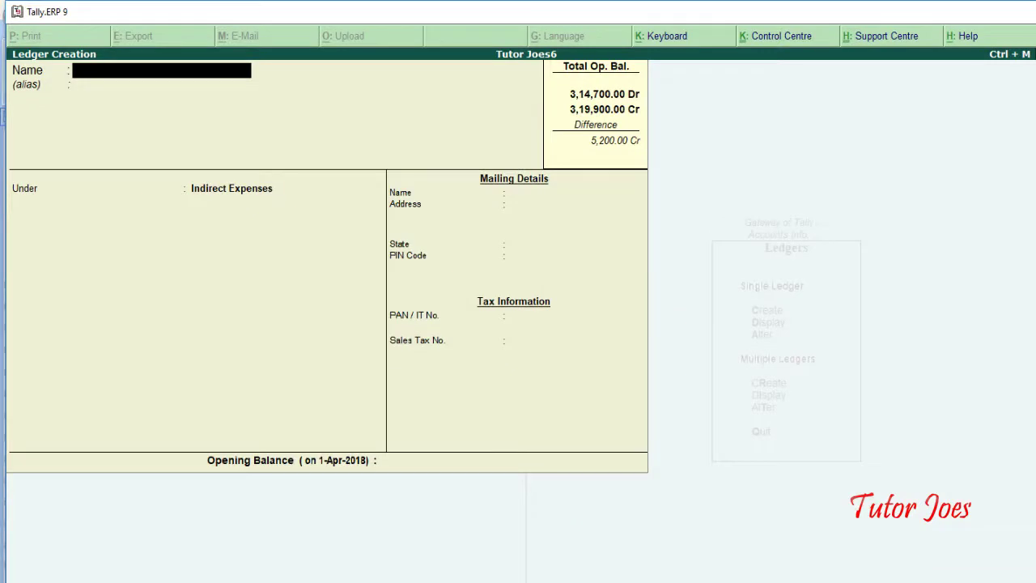
pyautogui.write('Bank')
pyautogui.press('Return')
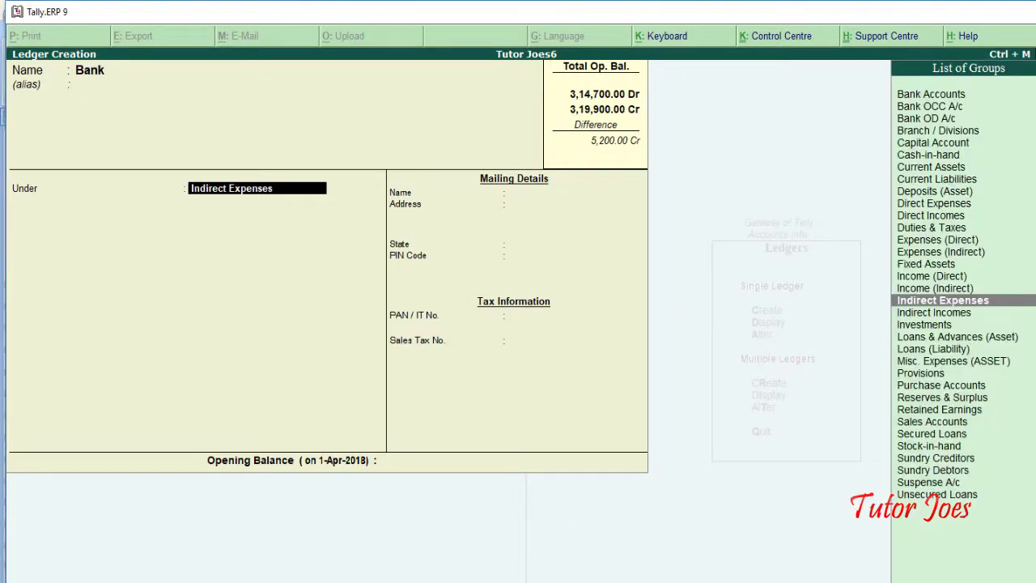
pyautogui.write('Ba')
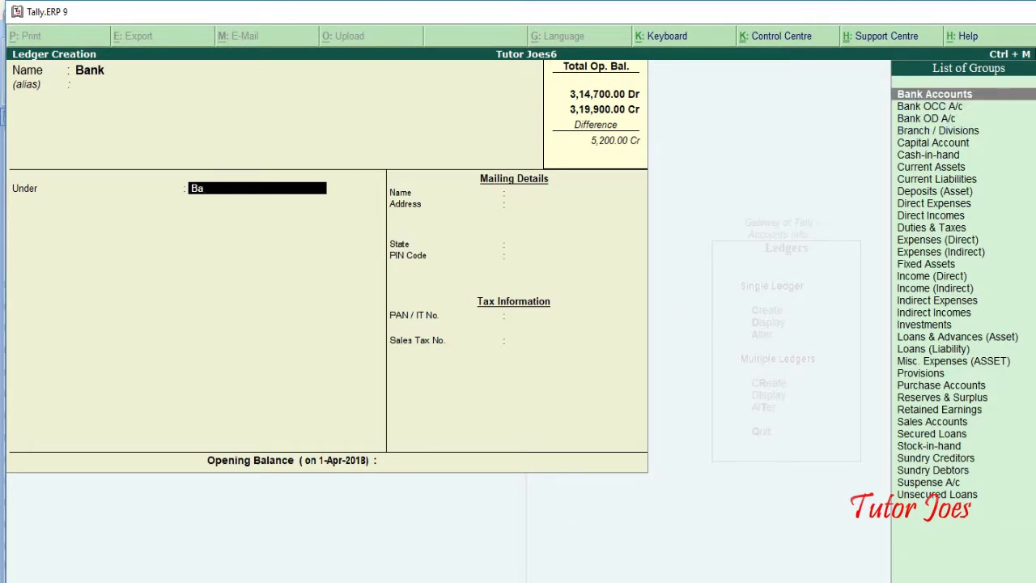
pyautogui.press('Return')
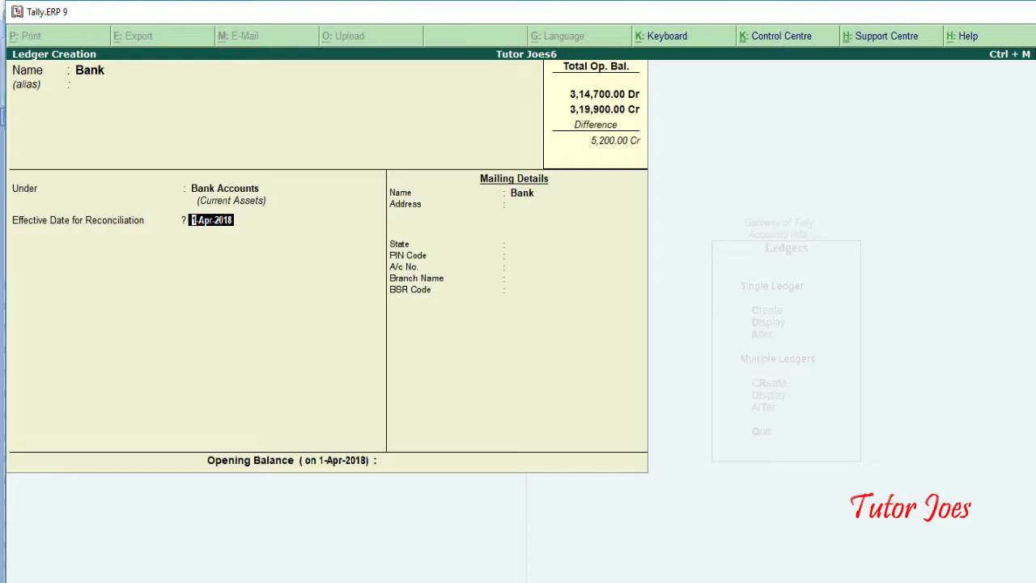
pyautogui.press('Return')
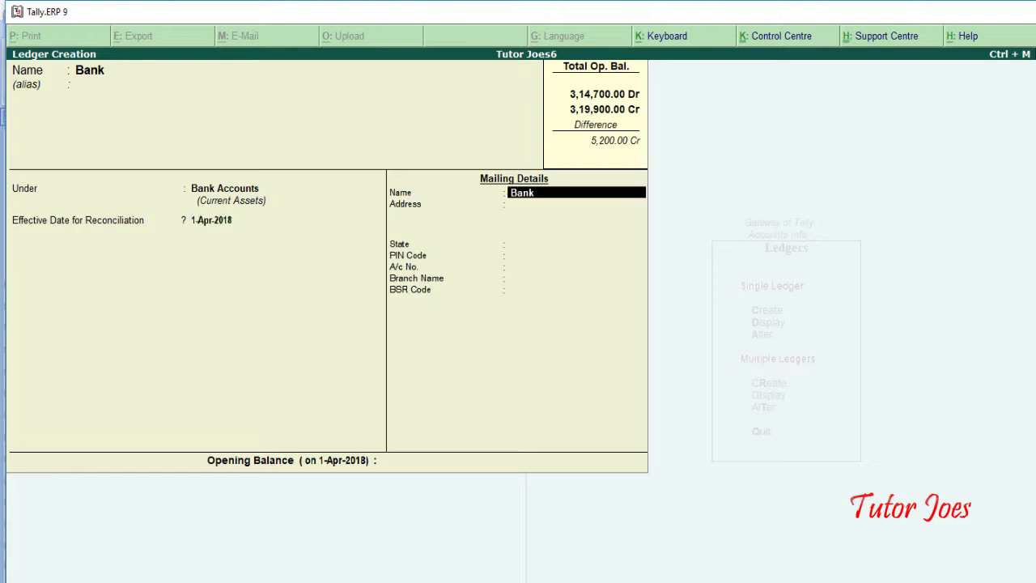
pyautogui.press('Return')
pyautogui.press('Return')
pyautogui.press('Return')
pyautogui.press('Return')
pyautogui.press('Return')
pyautogui.press('Return')
pyautogui.press('Return')
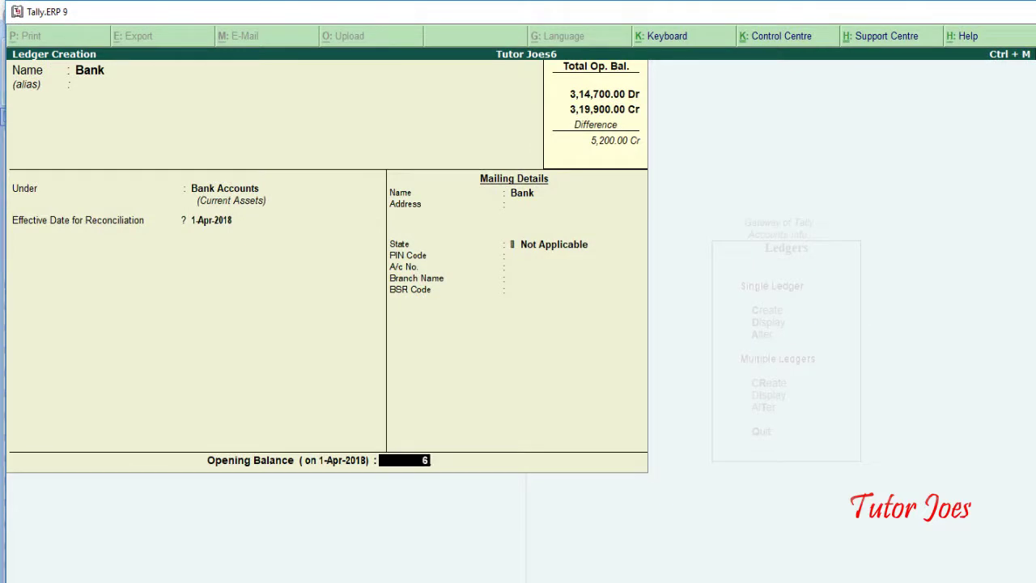
pyautogui.write(',400')
pyautogui.press('Return')
pyautogui.press('Return')
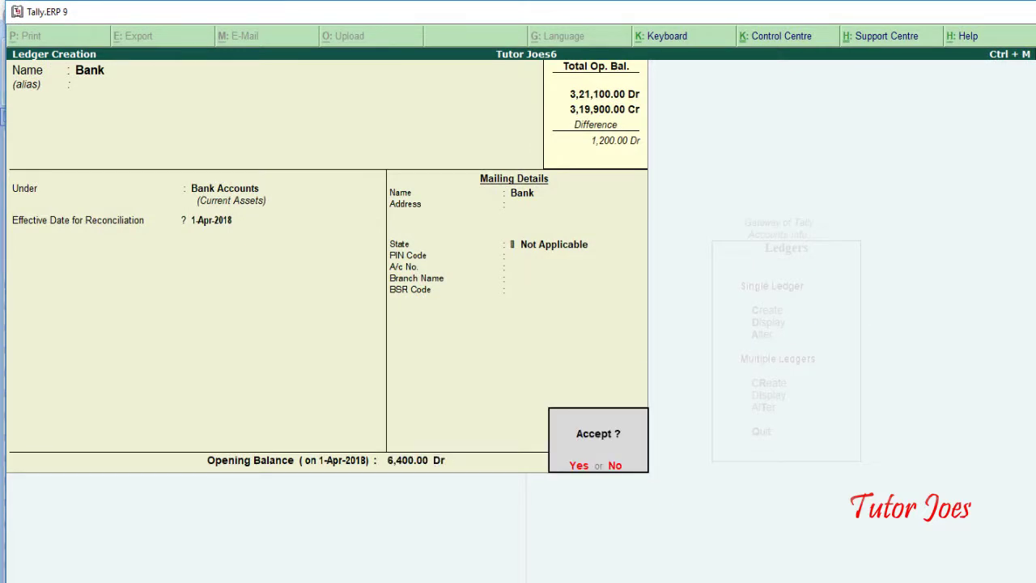
pyautogui.press('y')
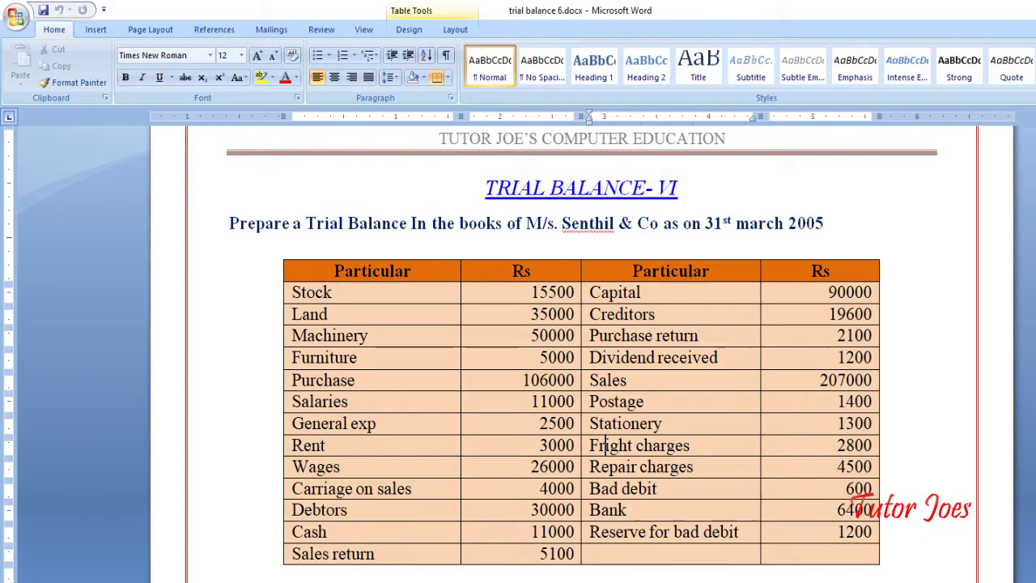
# Step: Read the 1200 Reserve for bad debit amount in Word, then enter 'Reserve for Bad Debit' as the ledger name
pyautogui.click(584, 536)
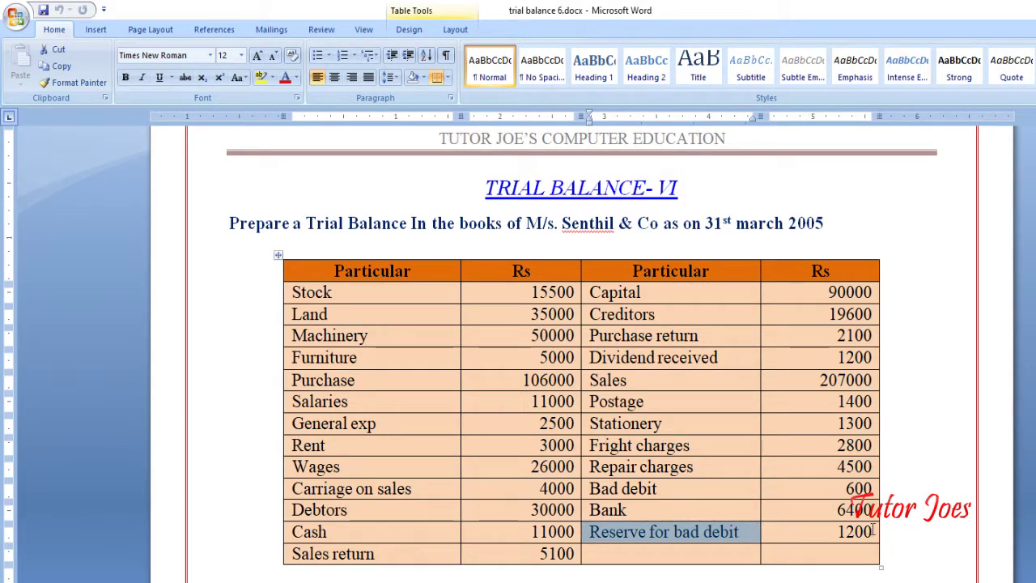
pyautogui.click(869, 534)
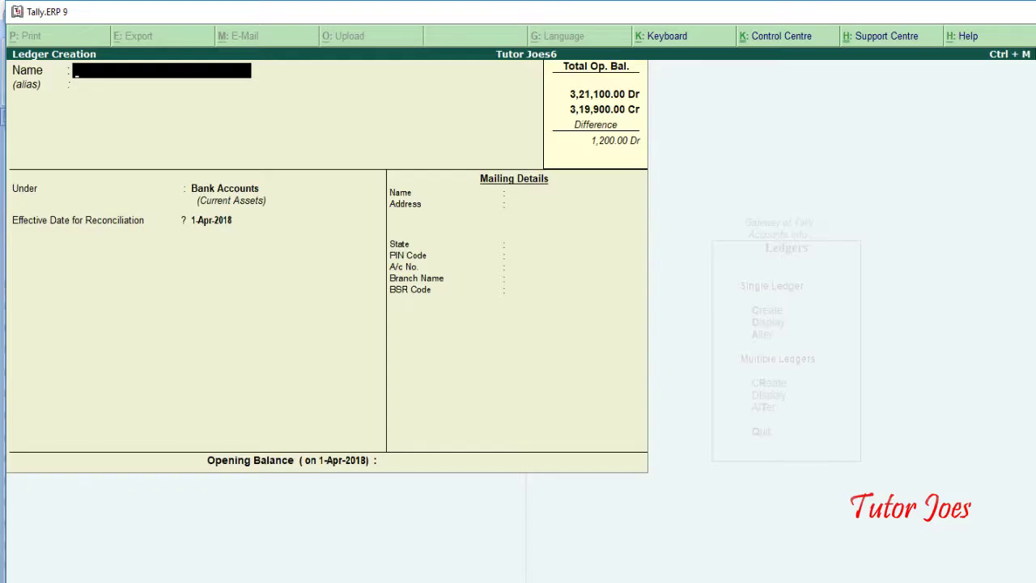
pyautogui.write('Re')
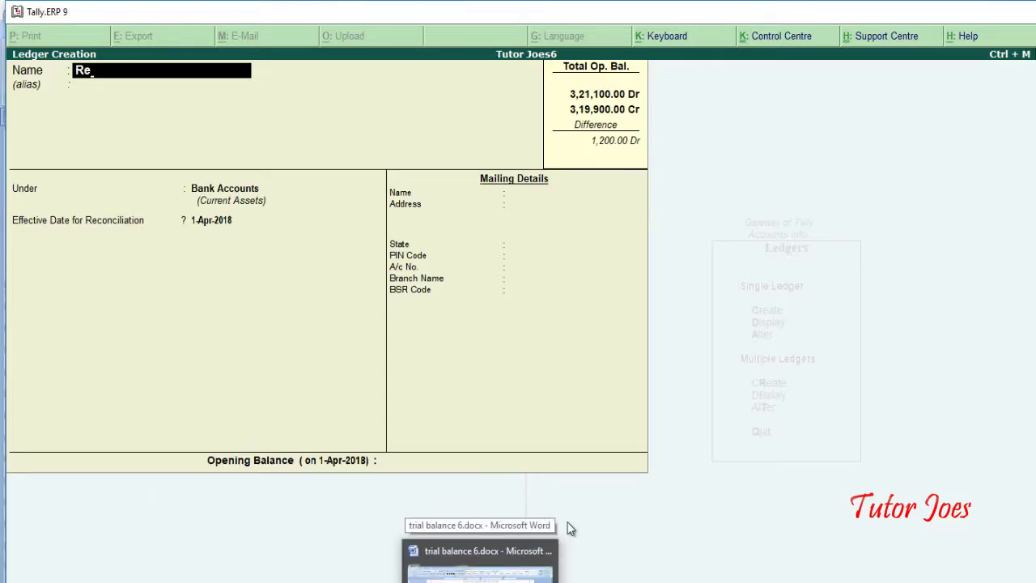
pyautogui.write('serve ')
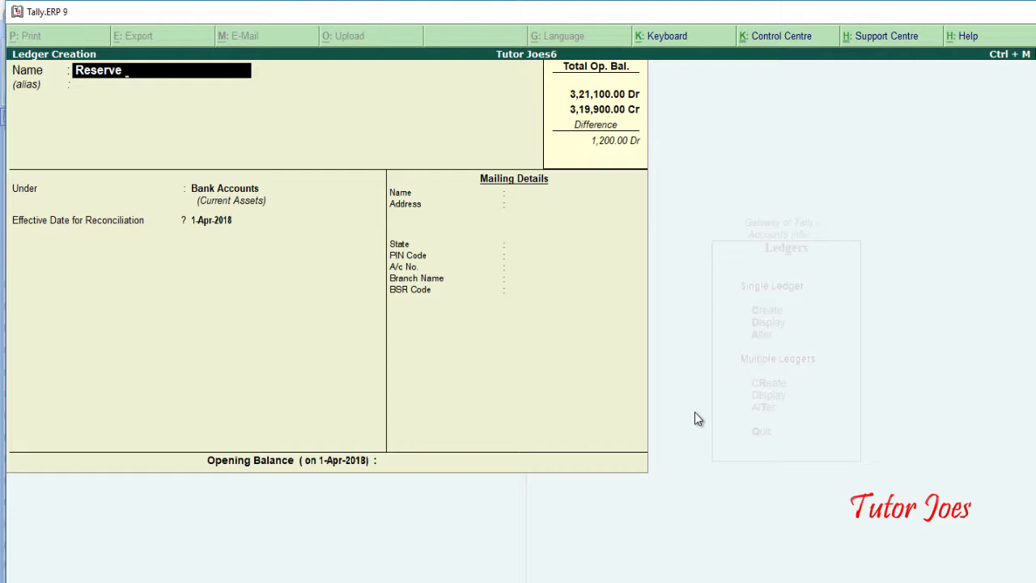
pyautogui.write('for Bad Deb')
pyautogui.write('it')
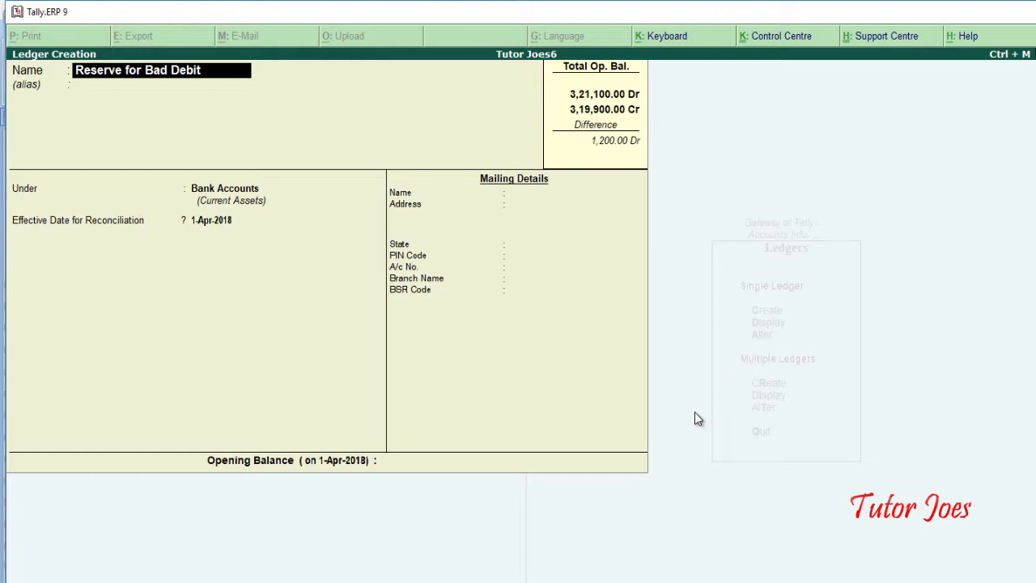
pyautogui.press('Return')
# Step: Place Reserve for Bad Debit under Reserves & Surplus with 1,200 Cr and save it
pyautogui.write('R')
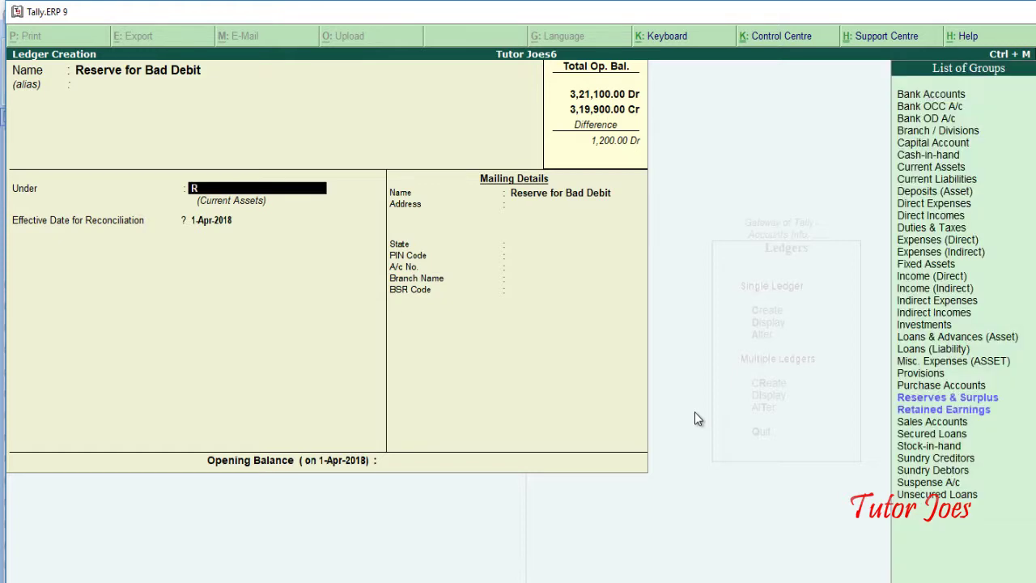
pyautogui.write('e')
pyautogui.press('Return')
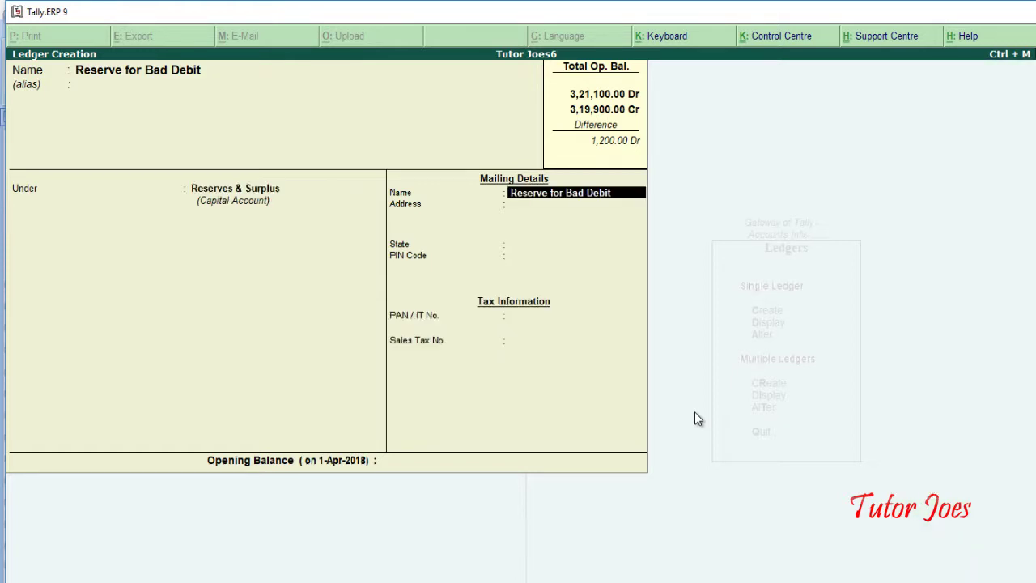
pyautogui.press('Return')
pyautogui.press('Return')
pyautogui.press('Return')
pyautogui.press('Return')
pyautogui.press('Return')
pyautogui.press('Return')
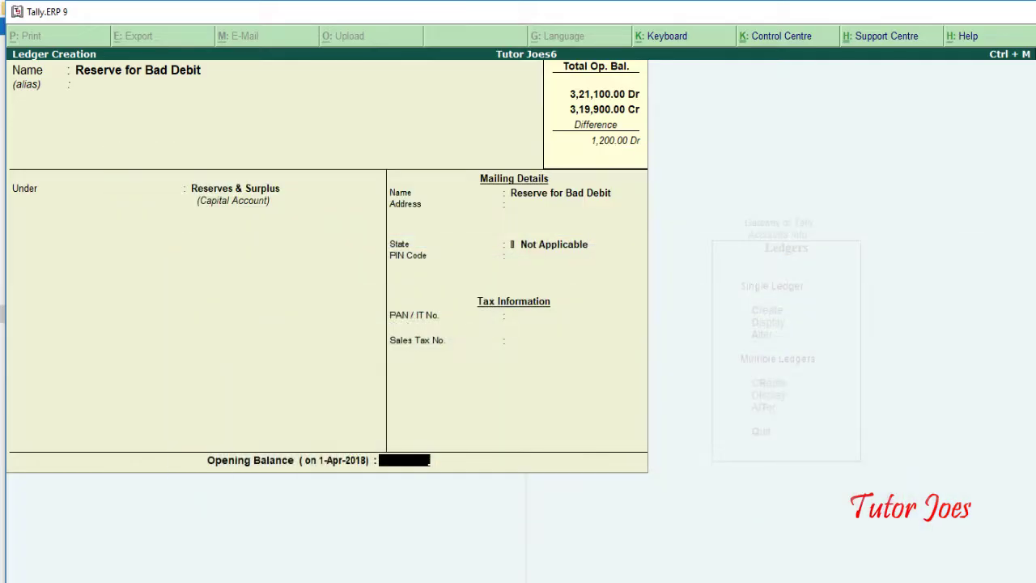
pyautogui.write('1200')
pyautogui.press('Return')
pyautogui.press('Return')
pyautogui.press('y')
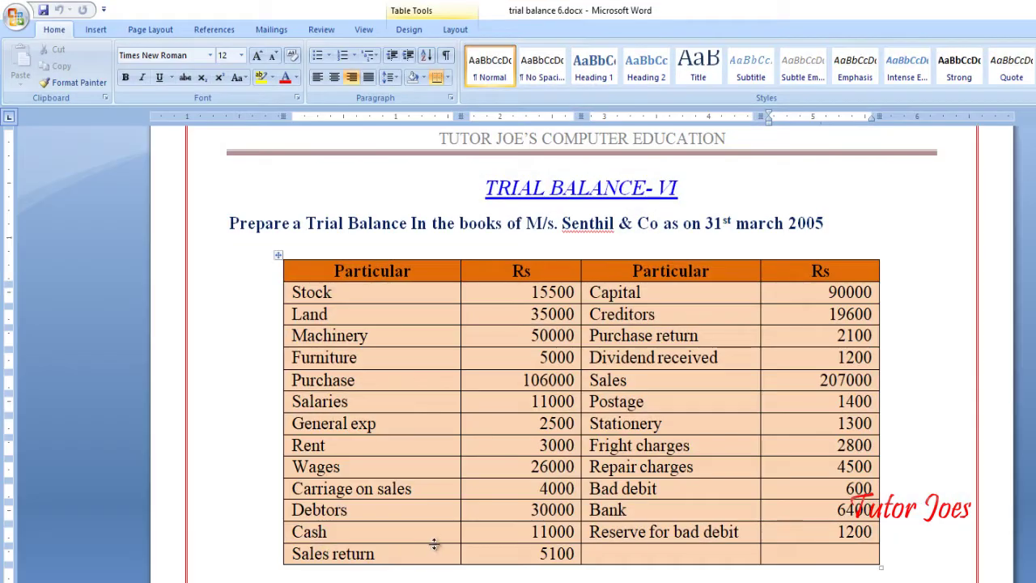
pyautogui.scroll(-5, 437, 477)
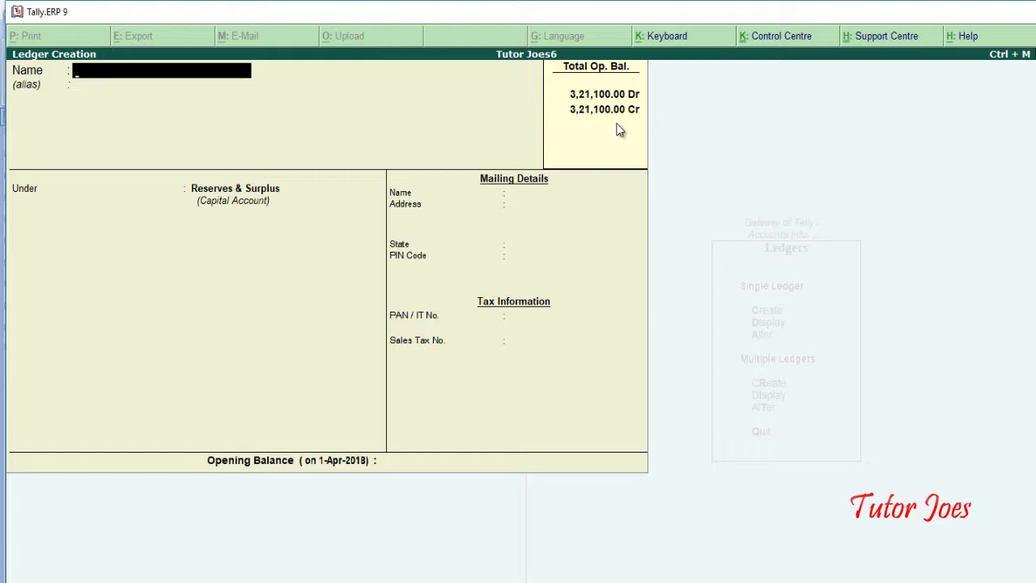
# Step: Quit Ledger Creation and open the Profit & Loss A/c from the Gateway of Tally
pyautogui.press('Escape')
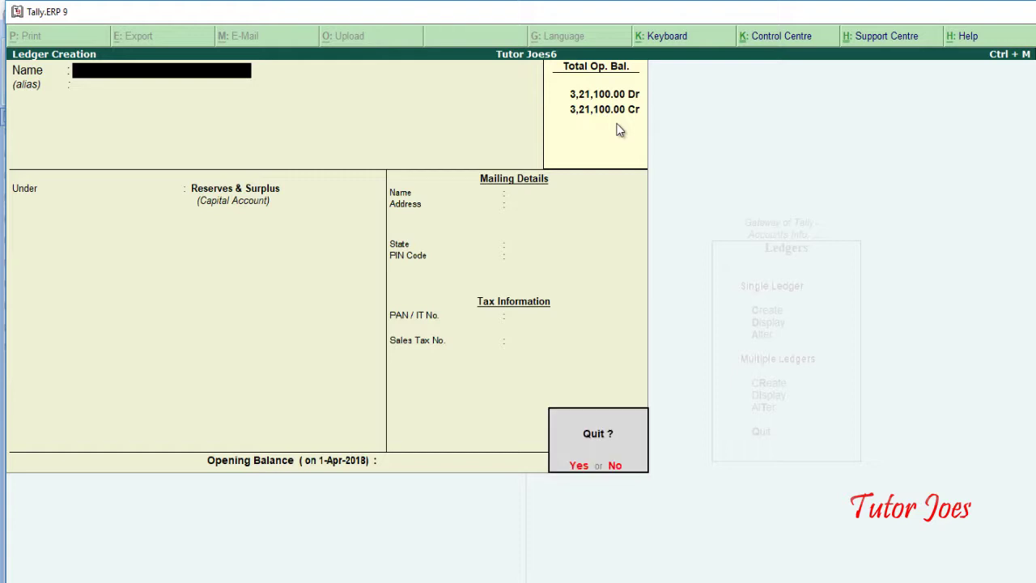
pyautogui.press('y')
pyautogui.press('Escape')
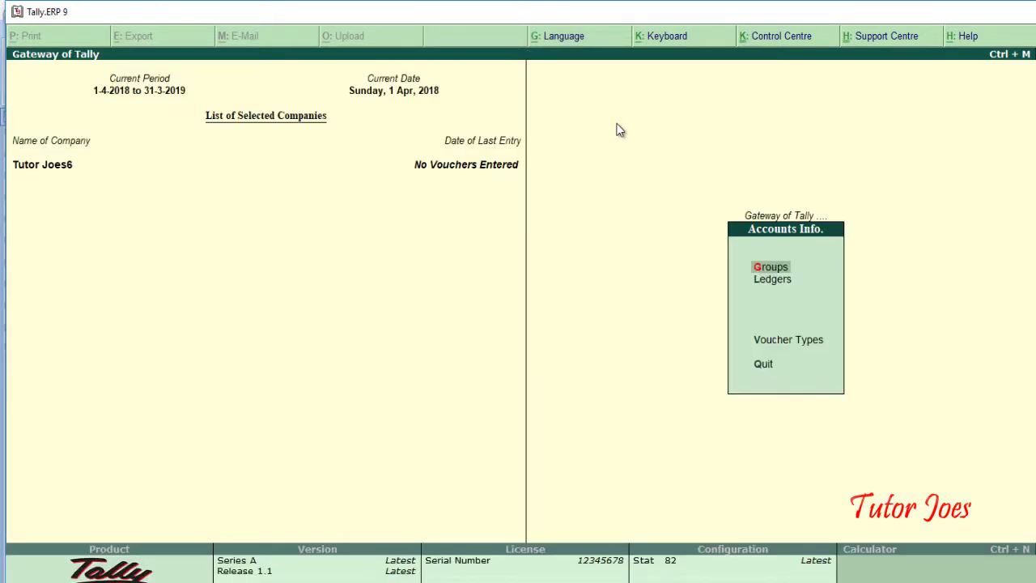
pyautogui.press('Escape')
pyautogui.press('Down')
pyautogui.press('Down')
pyautogui.press('Down')
pyautogui.press('Down')
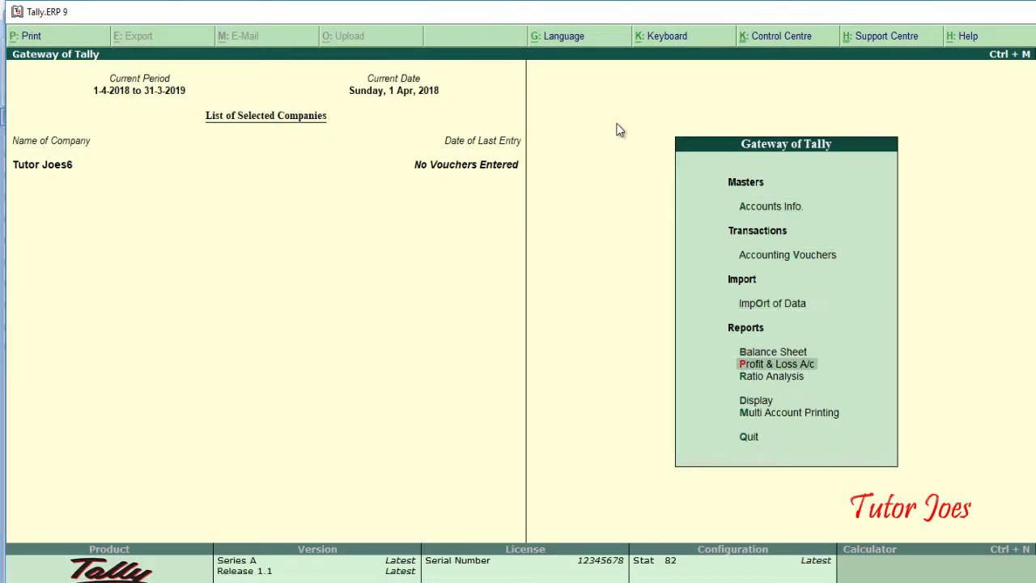
pyautogui.press('Down')
pyautogui.press('Up')
pyautogui.press('Return')
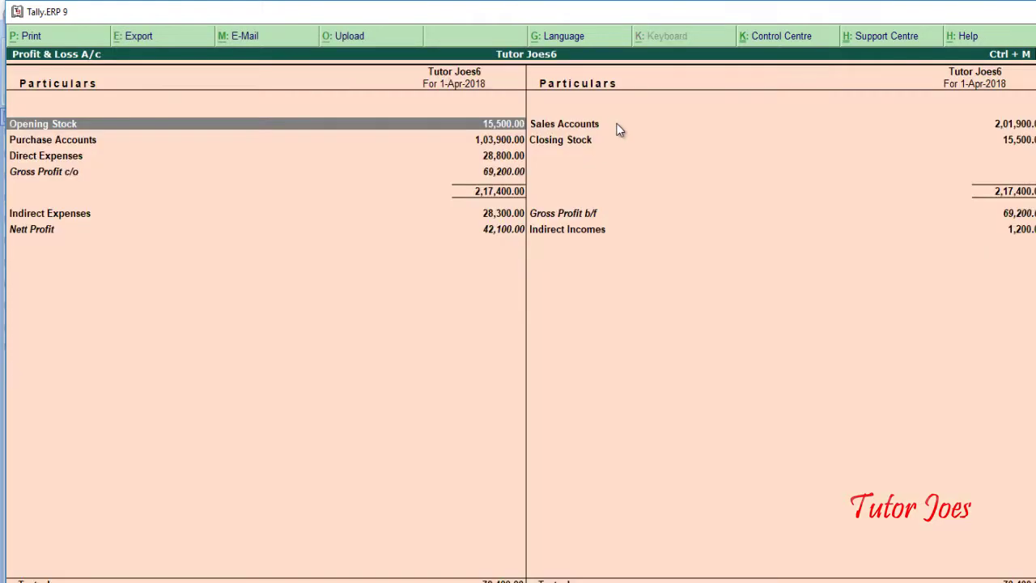
# Step: Expand the Profit & Loss account to ledger detail, showing gross profit 69,200 and the 42,100 net figure
pyautogui.hotkey('alt', 'F1')
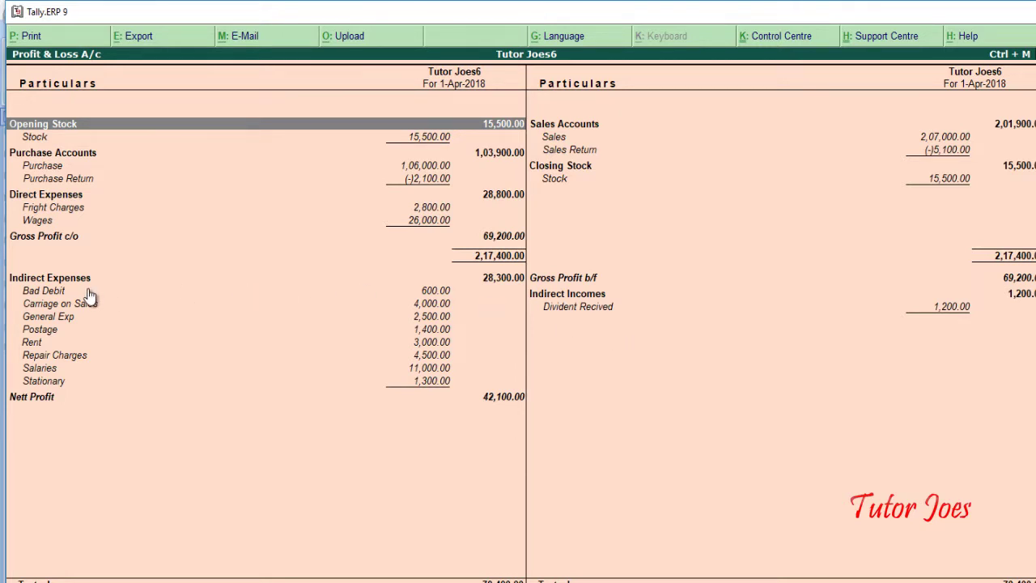
pyautogui.hotkey('alt', 'F1')
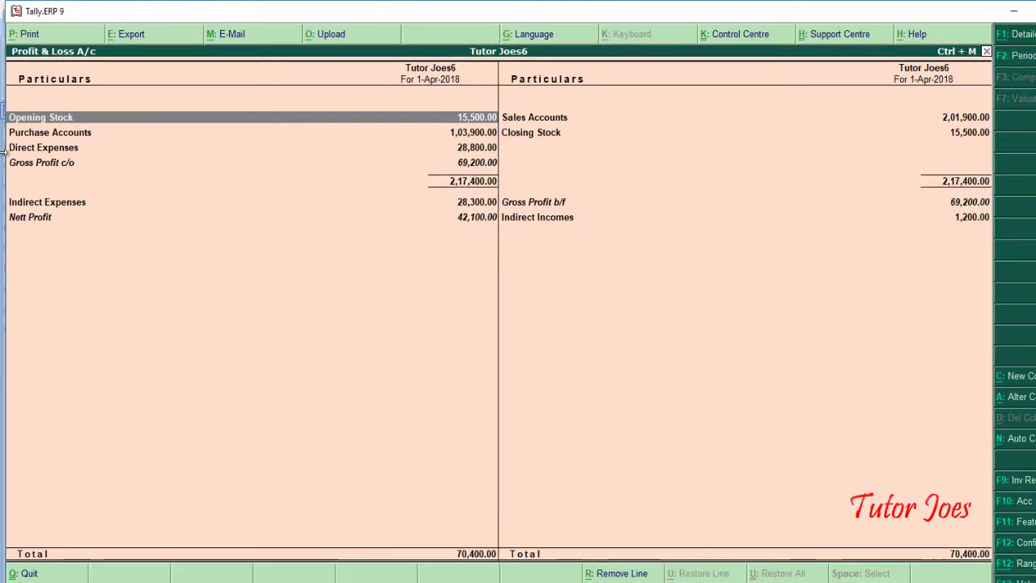
pyautogui.click(545, 206)
pyautogui.hotkey('alt', 'F1')
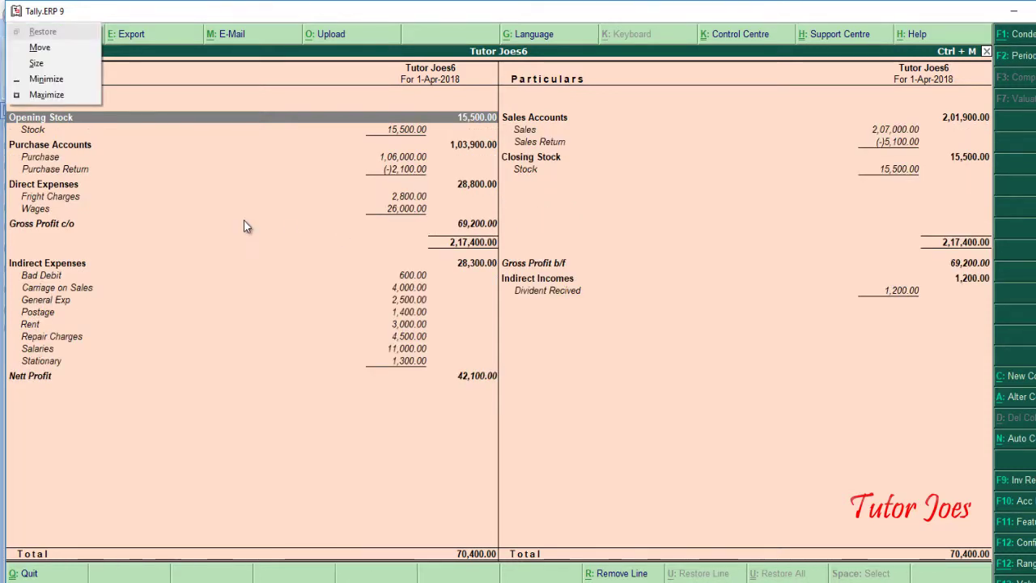
pyautogui.click(243, 225)
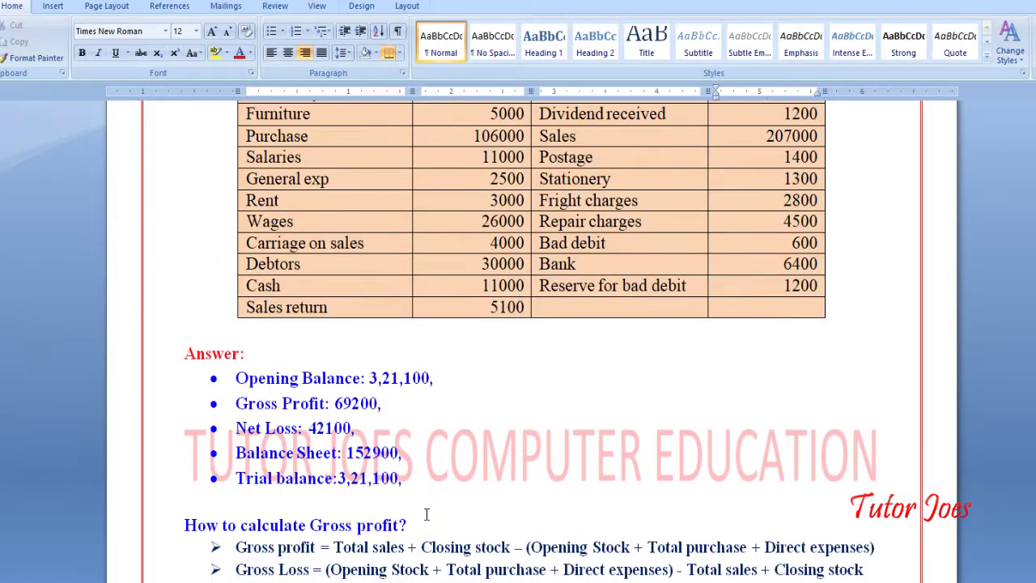
# Step: Check Word's Gross Profit 69200 and Net Loss 42100 against Tally, then close the Profit & Loss report
pyautogui.moveTo(336, 398); pyautogui.dragTo(413, 410)
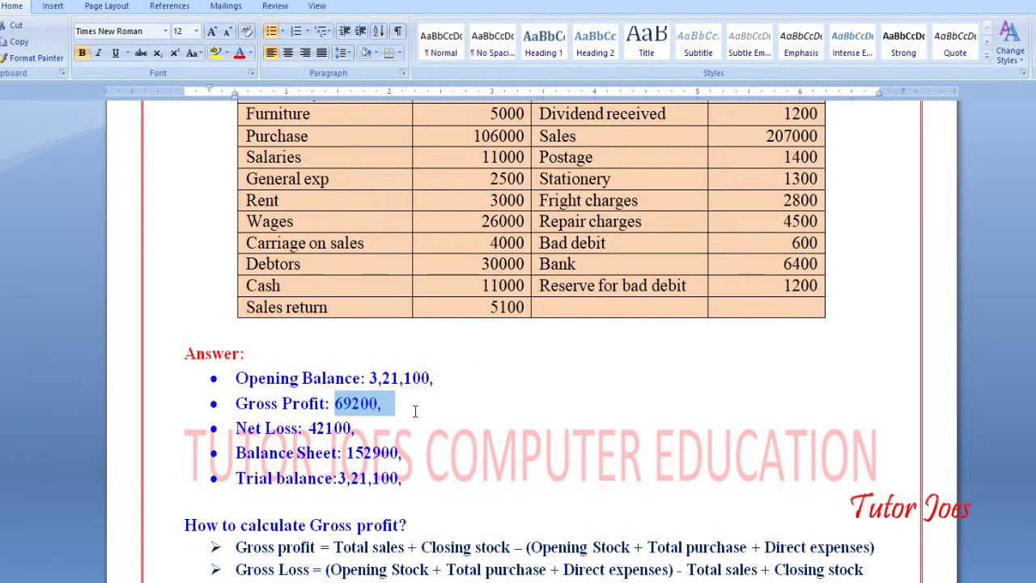
pyautogui.click(414, 408)
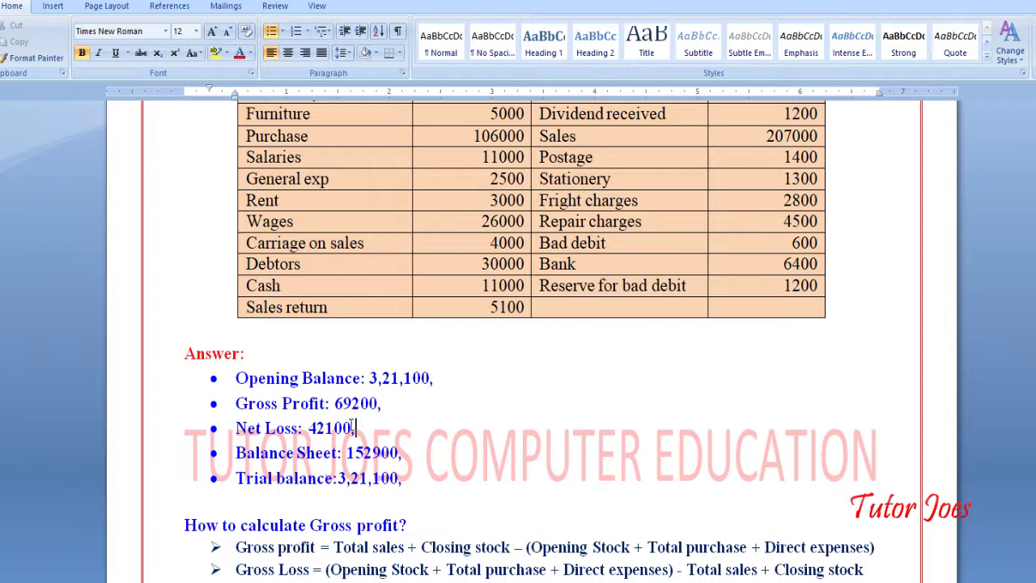
pyautogui.moveTo(357, 428); pyautogui.dragTo(321, 429)
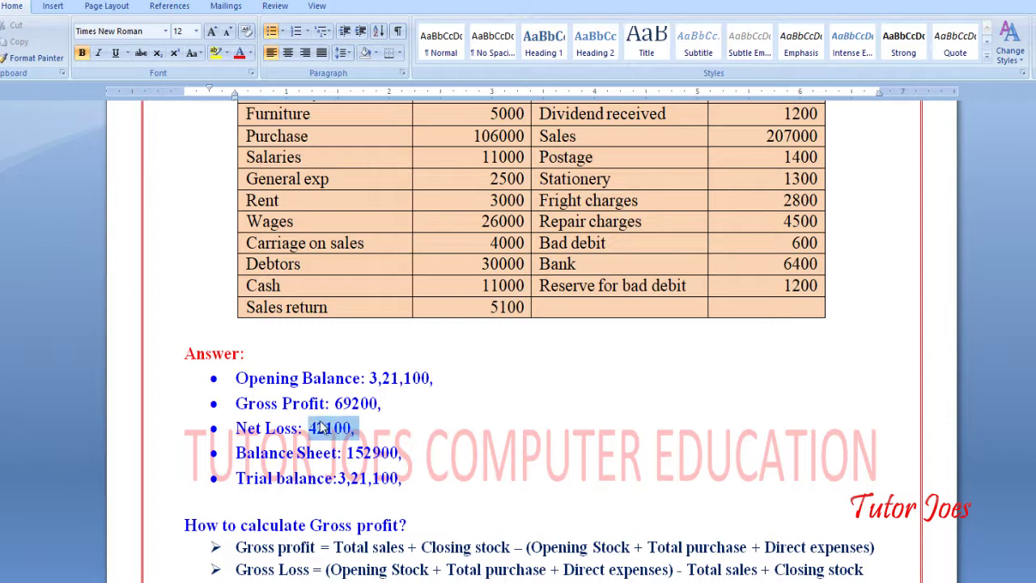
pyautogui.click(411, 455)
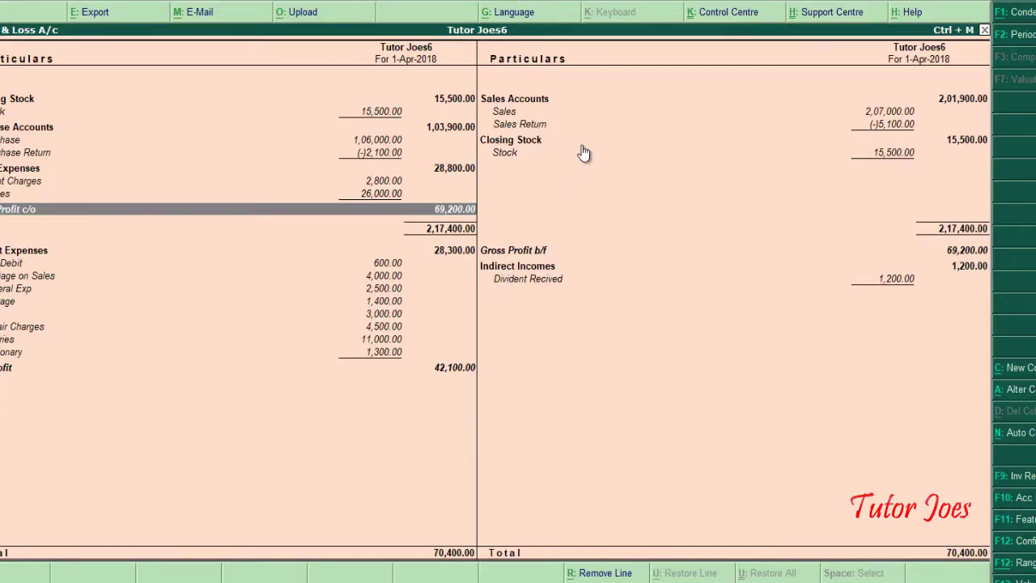
pyautogui.press('Escape')
pyautogui.press('Up')
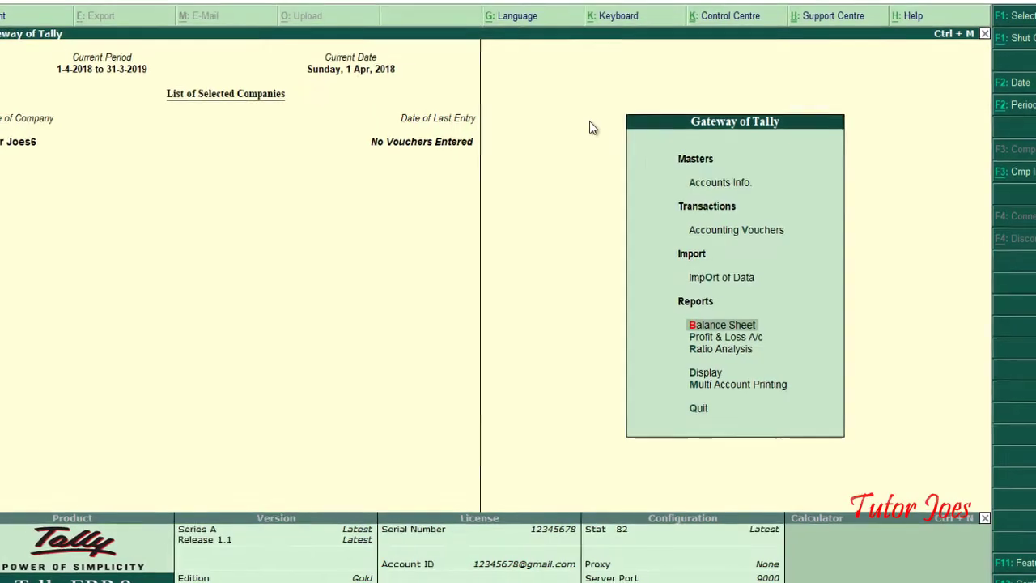
pyautogui.press('Return')
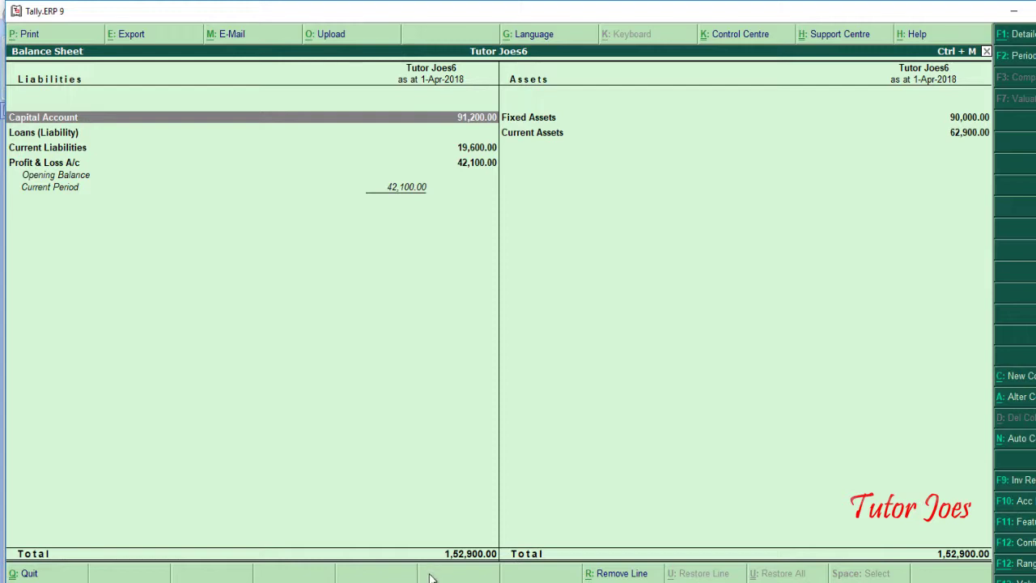
pyautogui.press('Escape')
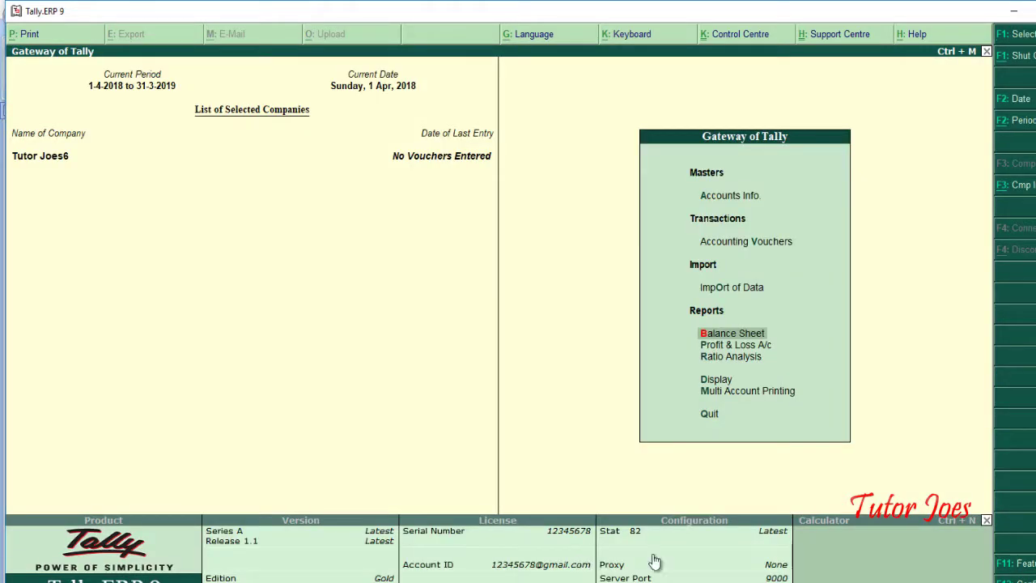
pyautogui.press('Down')
pyautogui.press('Return')
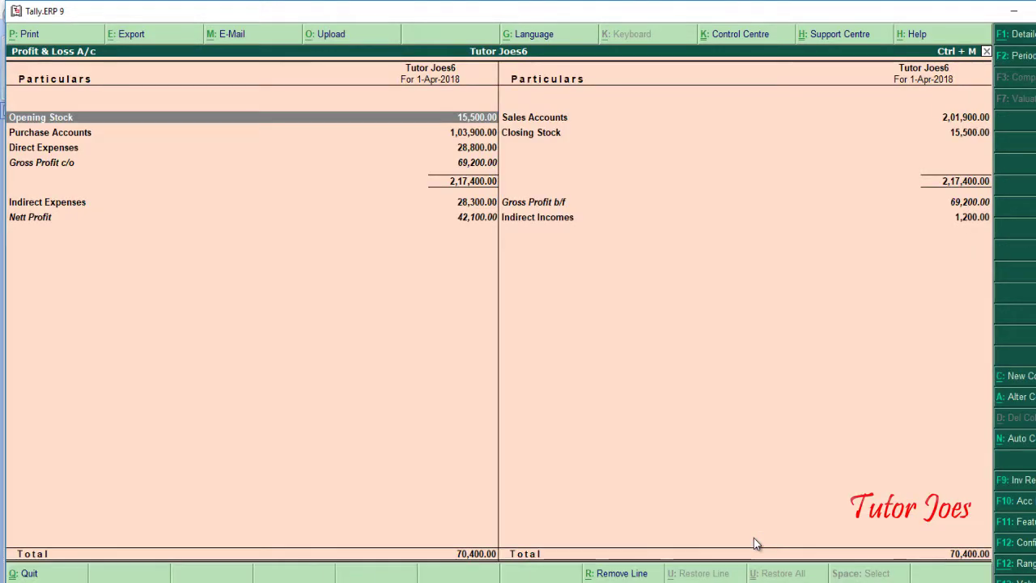
pyautogui.hotkey('alt', 'F1')
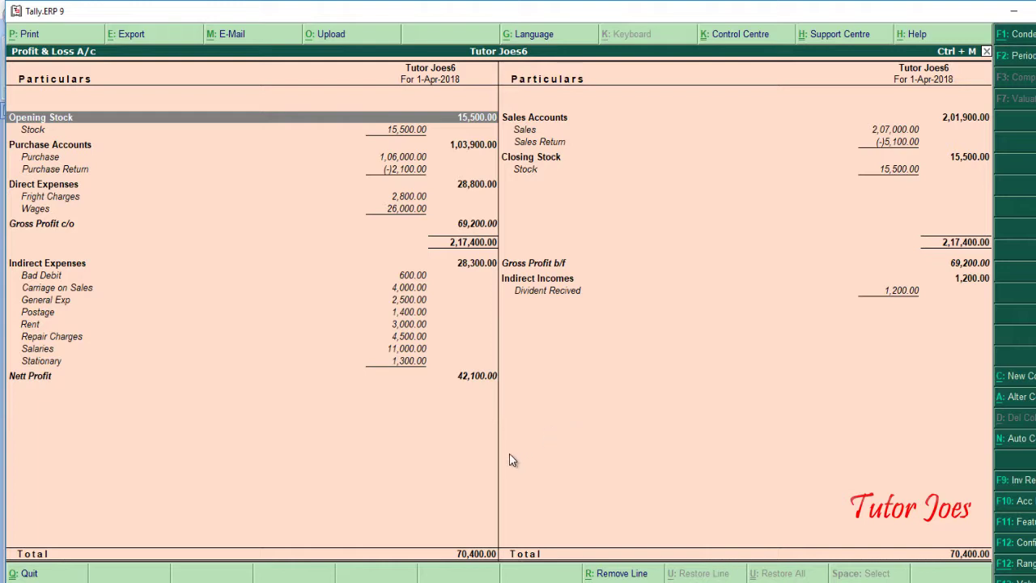
# Step: Open the Trial Balance from Display reports in detailed view with sub-ledgers shown
pyautogui.press('Escape')
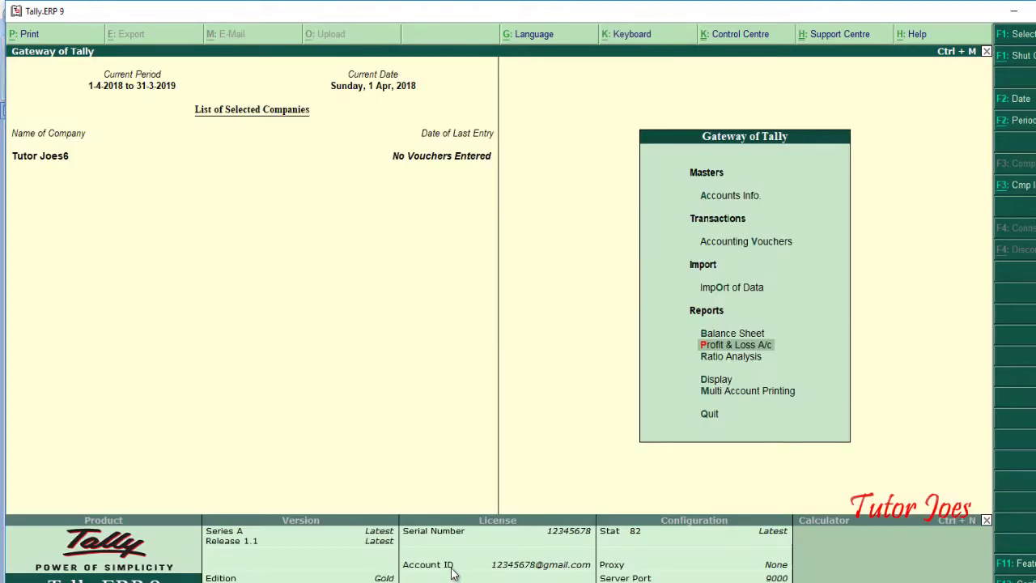
pyautogui.press('Down')
pyautogui.press('Down')
pyautogui.press('Return')
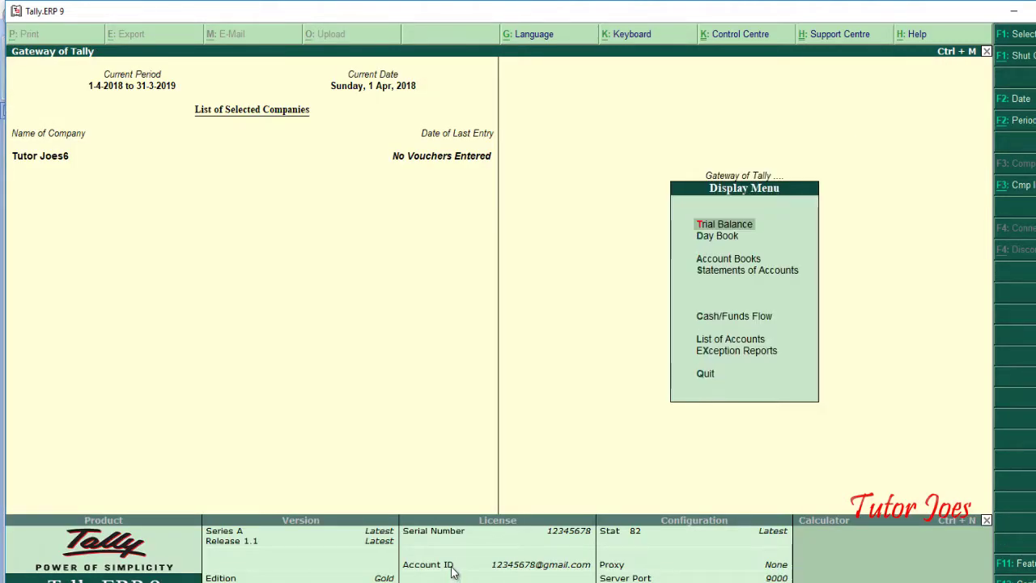
pyautogui.press('Return')
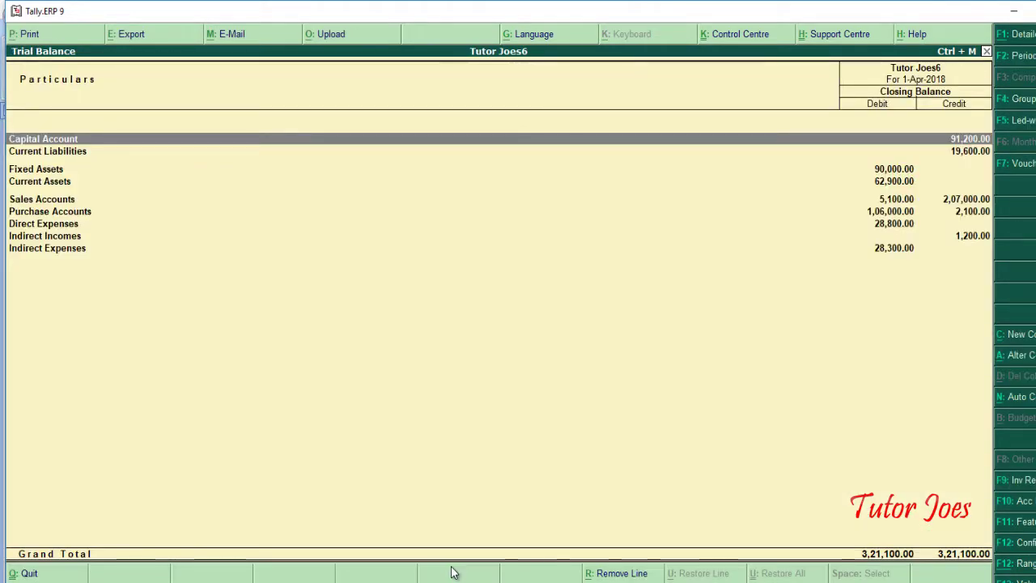
pyautogui.hotkey('alt', 'F1')
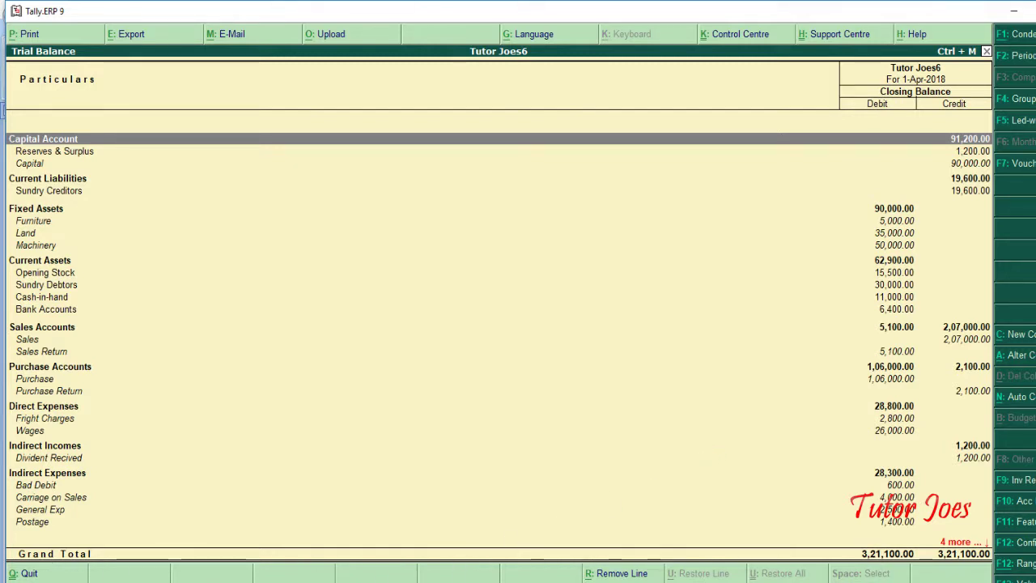
# Step: Verify the 3,21,100 Trial Balance total against the Word answer key, then return to Tally
pyautogui.hotkey('alt', 'Tab')
pyautogui.hotkey('alt', 'Tab')
pyautogui.hotkey('alt', 'Tab')
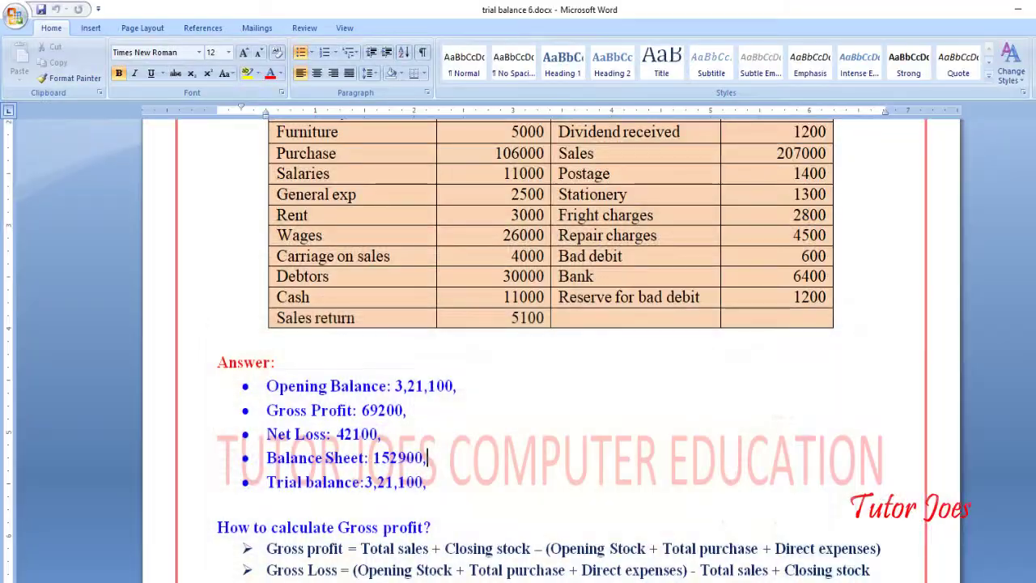
pyautogui.moveTo(271, 485); pyautogui.dragTo(492, 497)
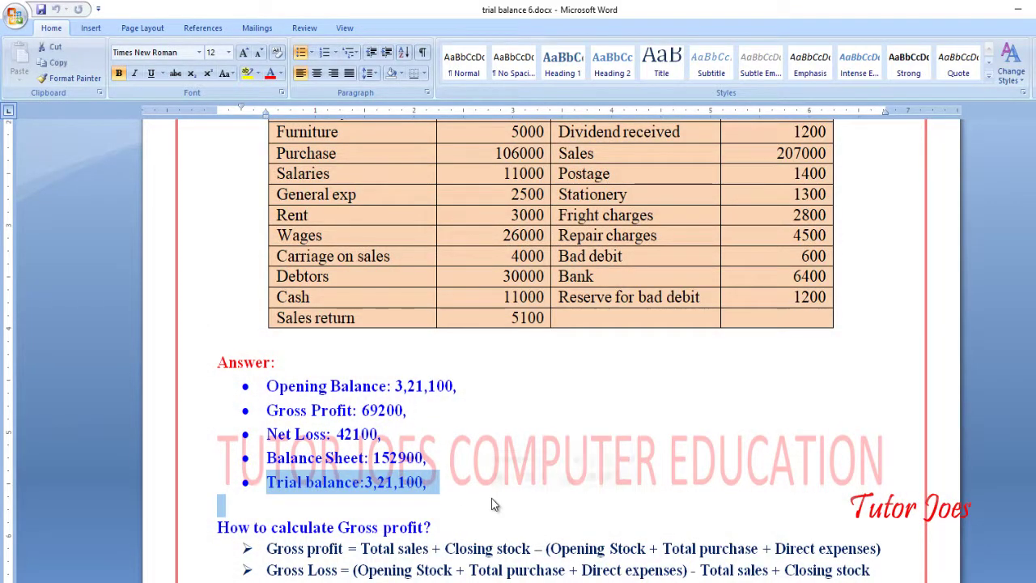
pyautogui.click(491, 497)
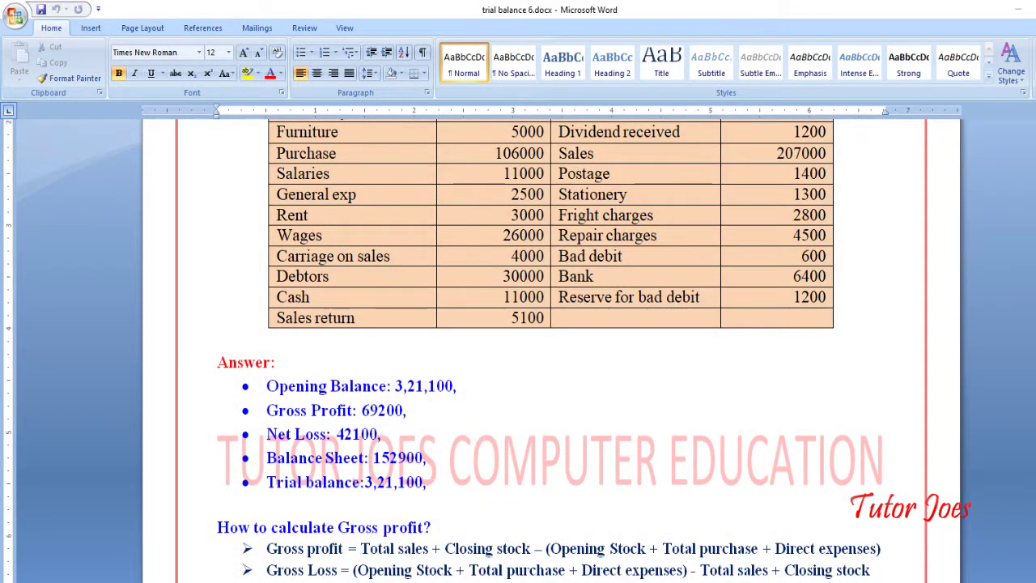
pyautogui.hotkey('alt', 'Tab')
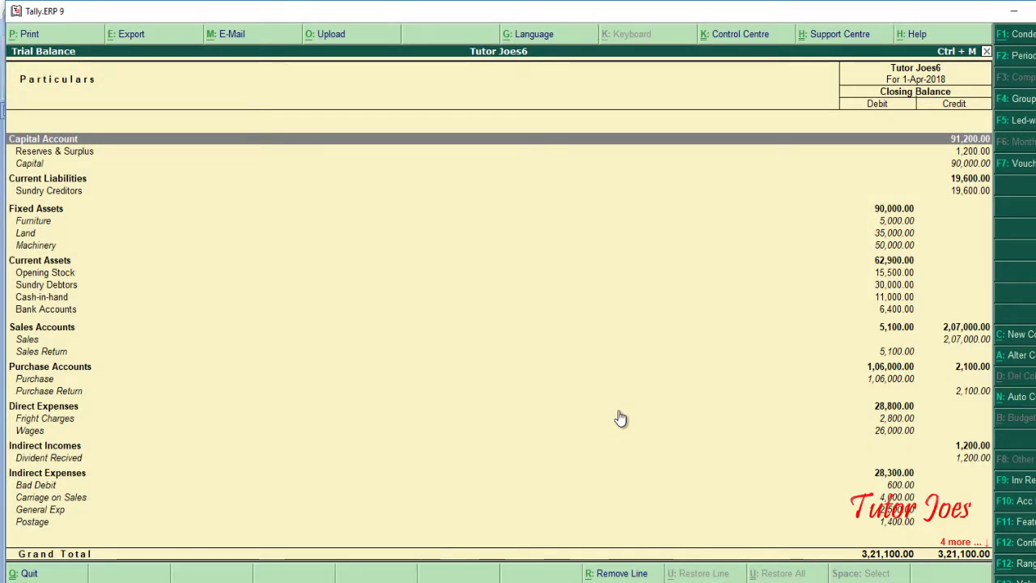